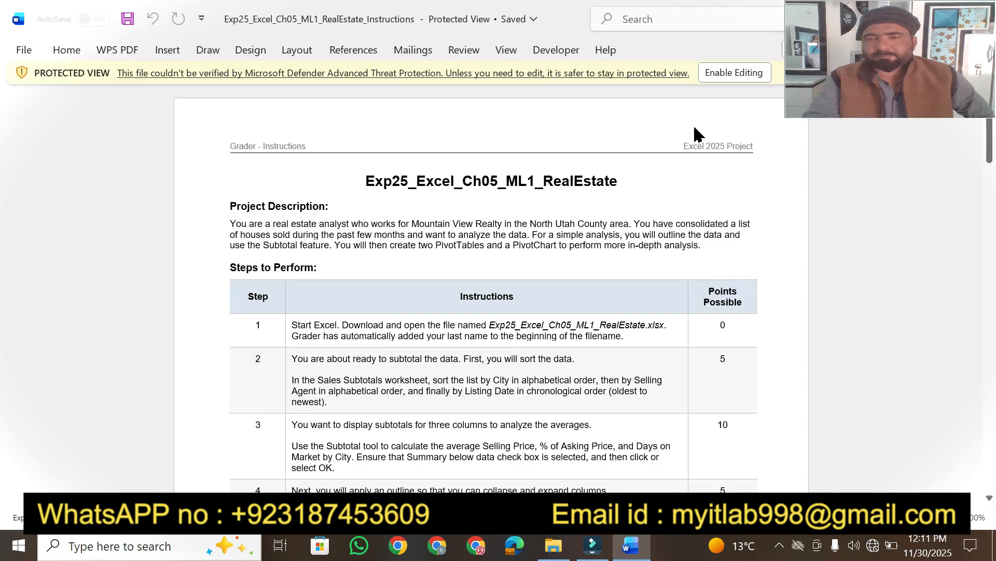
Enable editing in the Word instructions document and zoom the page in.
left_click(742, 74)
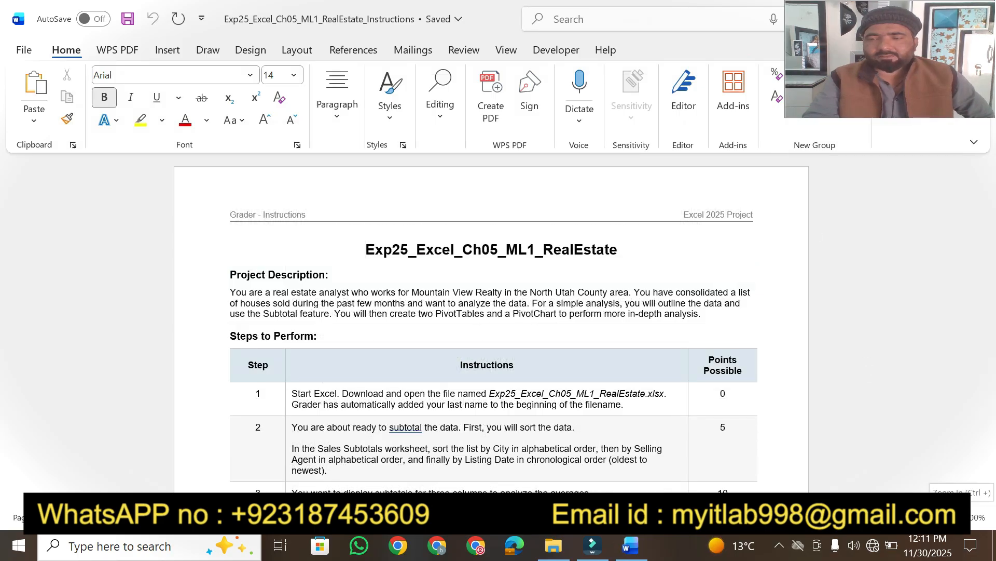
left_click(958, 517)
left_click(958, 518)
left_click(957, 518)
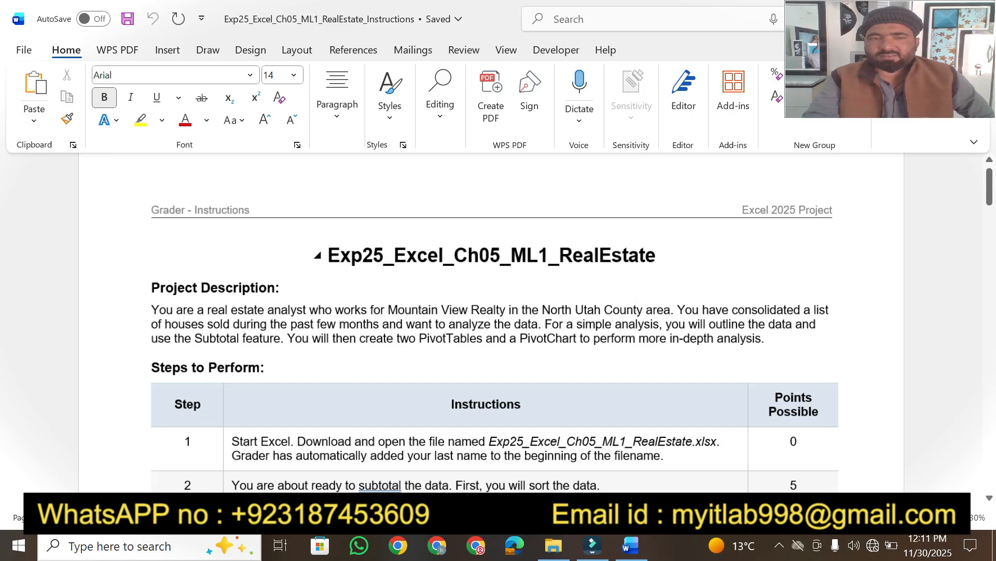
left_click(957, 518)
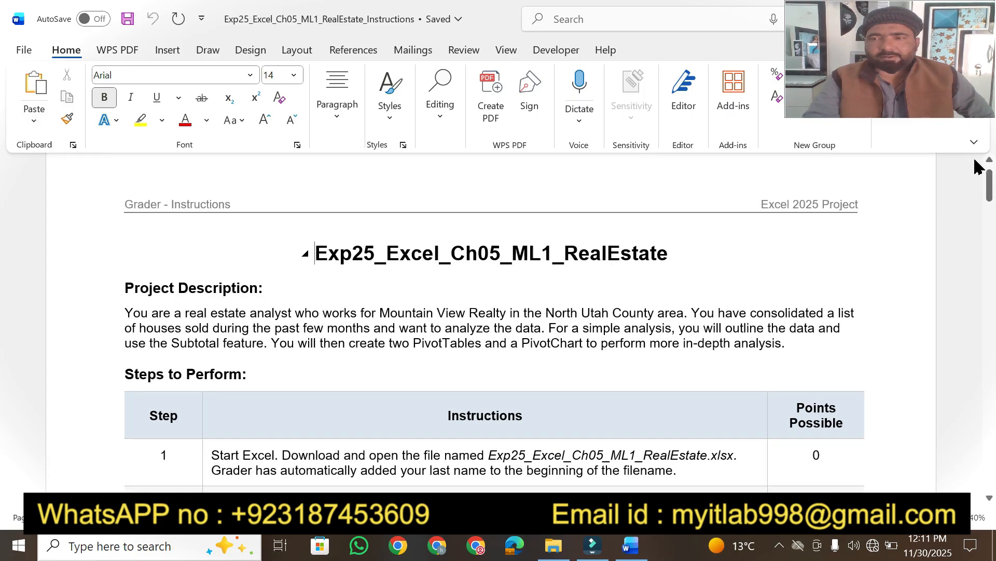
left_click_drag(992, 184, 992, 180)
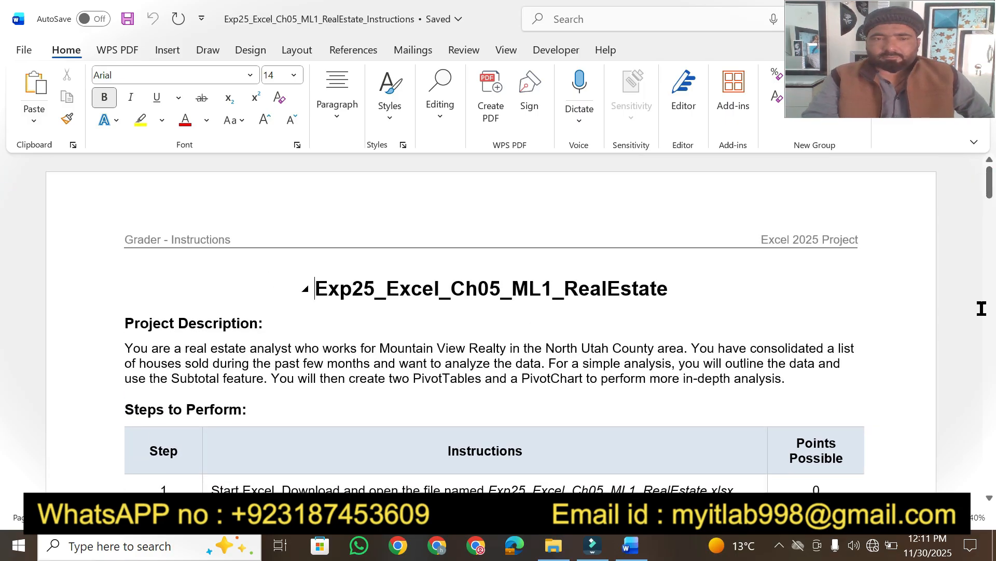
left_click(989, 498)
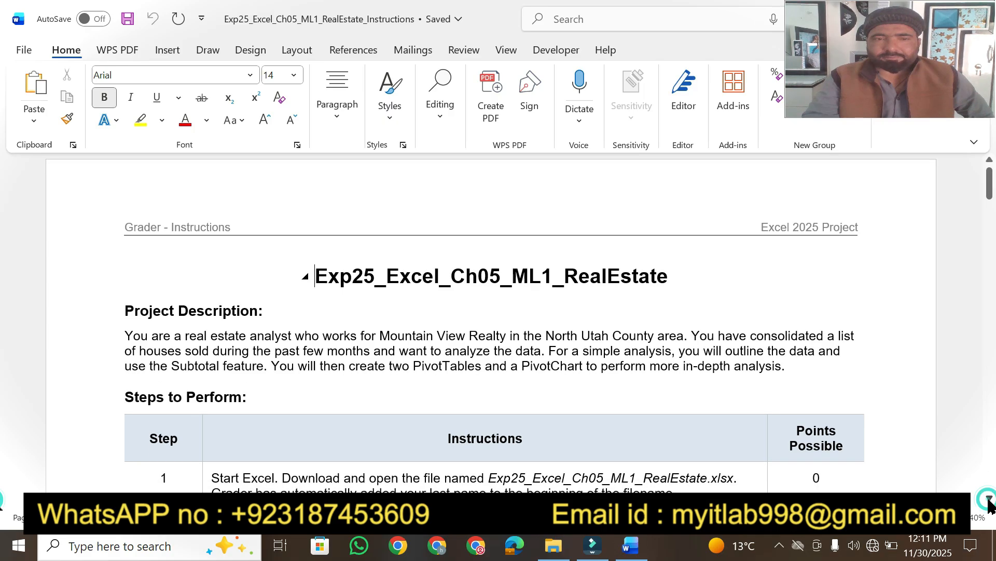
left_click(989, 499)
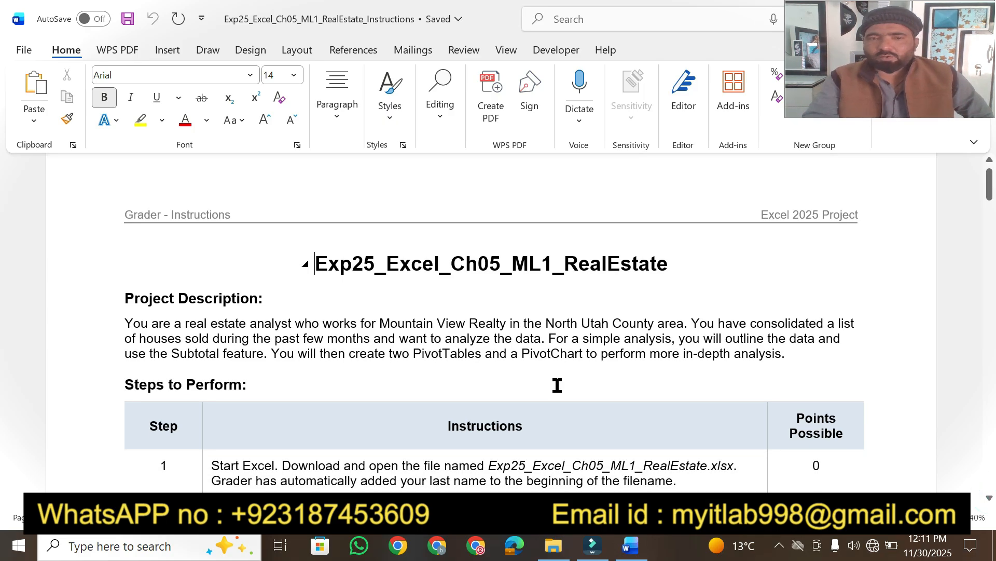
Make the Exp25_Excel_Ch05_ML1_RealEstate title 20 pt with a yellow highlight.
left_click_drag(319, 265, 668, 267)
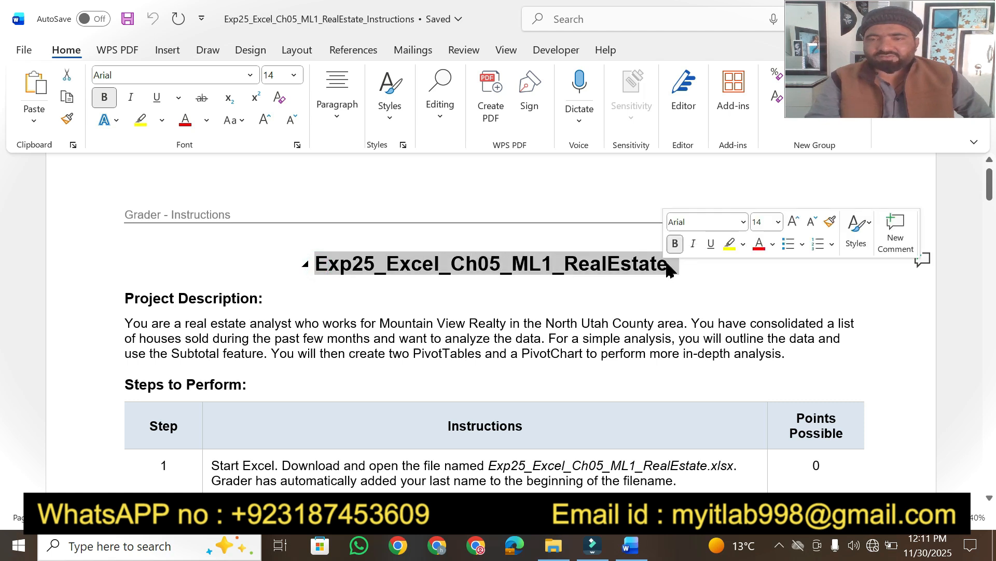
left_click(759, 227)
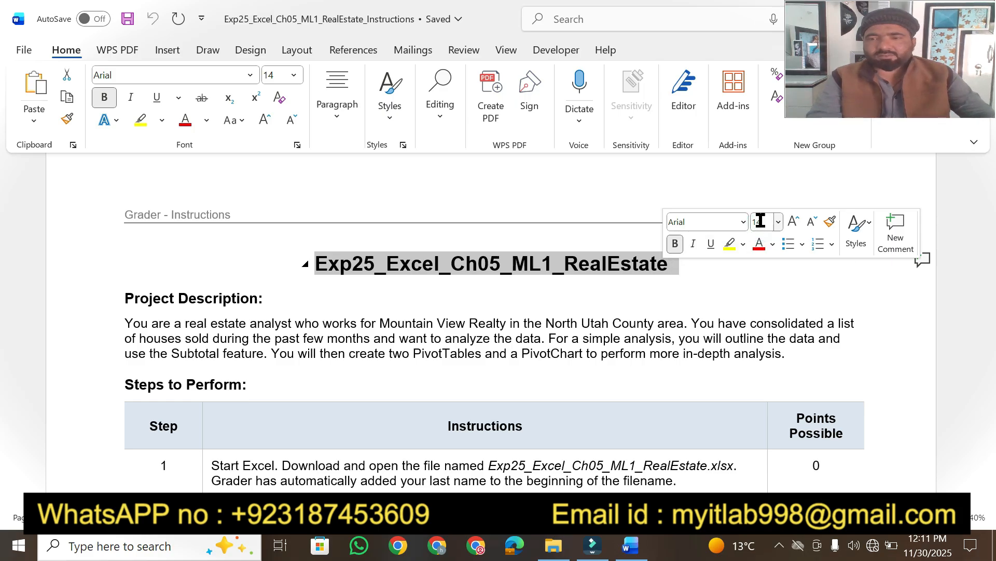
type("20")
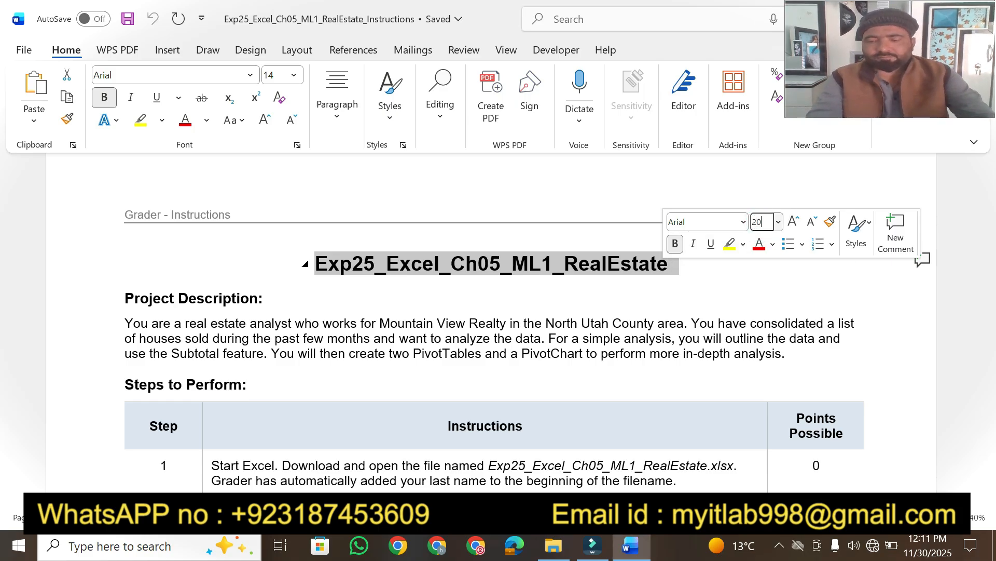
key("Return")
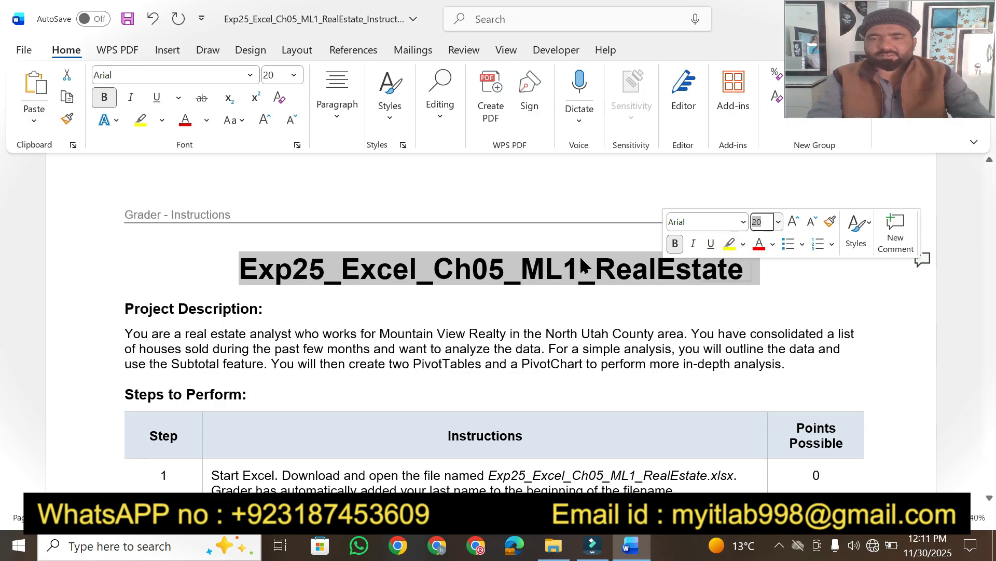
left_click(731, 243)
left_click(377, 307)
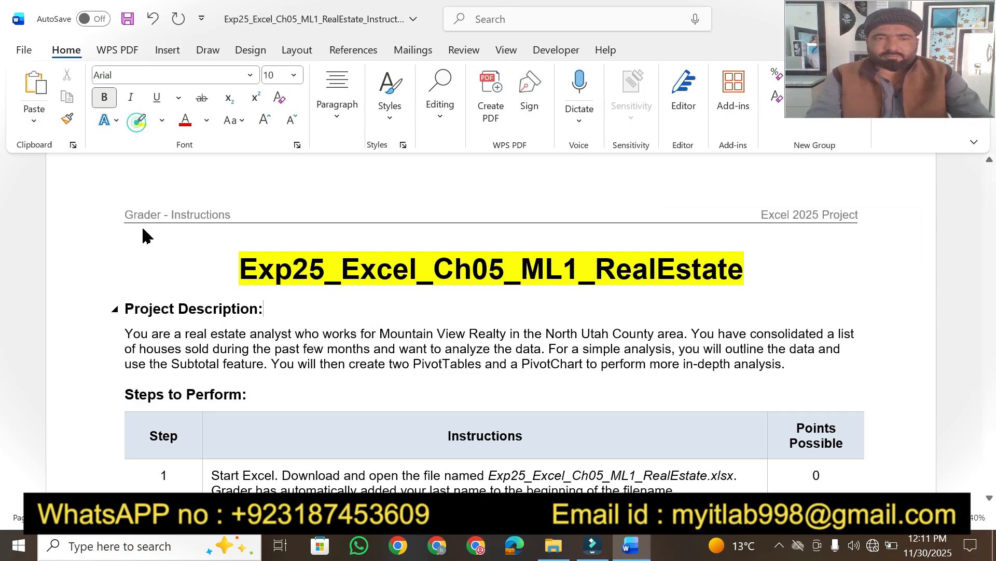
Highlight 'Project Description:' plus the analyst, houses sold, Subtotal feature and PivotTables phrases.
left_click(141, 120)
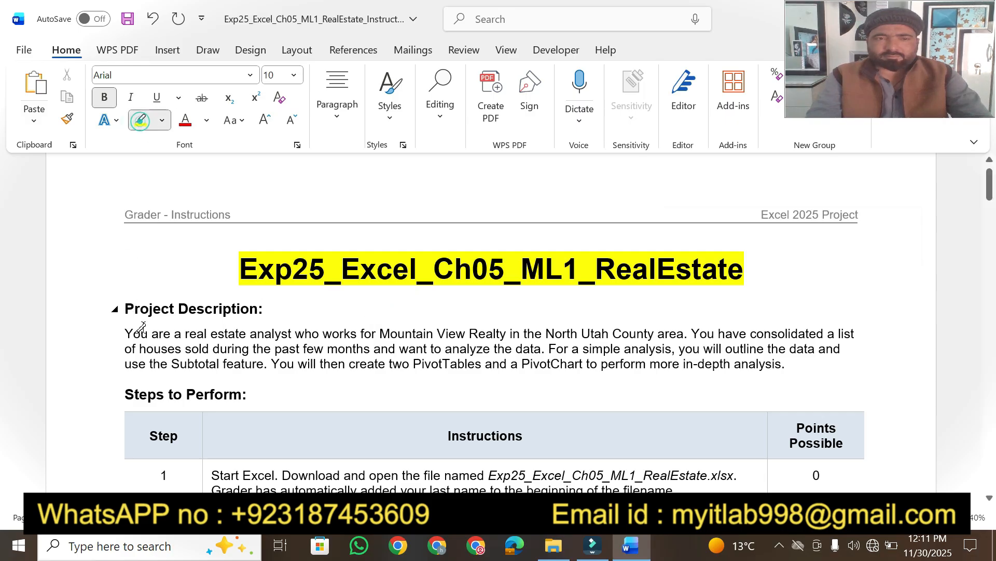
left_click_drag(123, 308, 268, 309)
left_click_drag(125, 332, 680, 332)
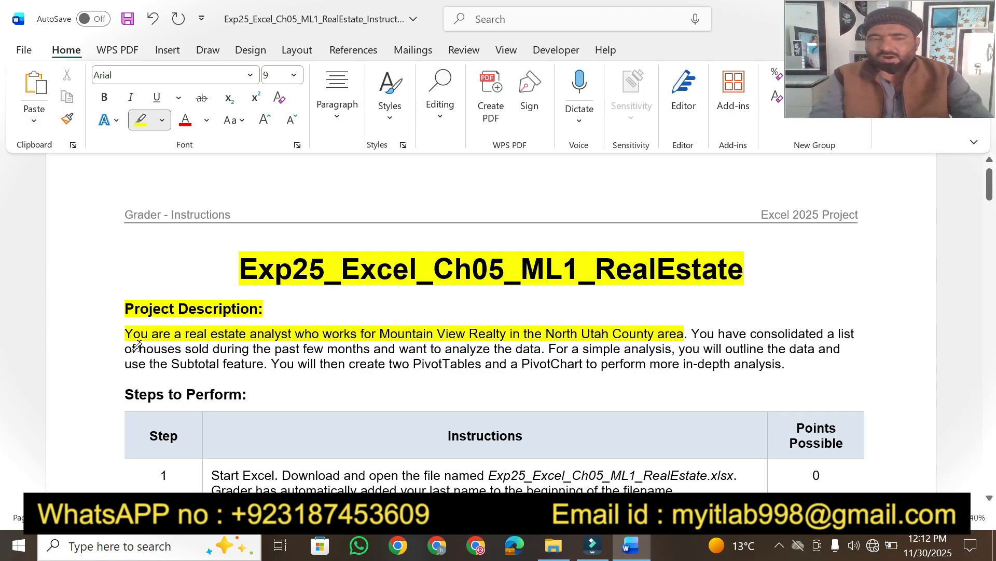
mouse_move(136, 346)
left_mouse_down()
mouse_move(544, 350)
mouse_move(530, 354)
left_mouse_up()
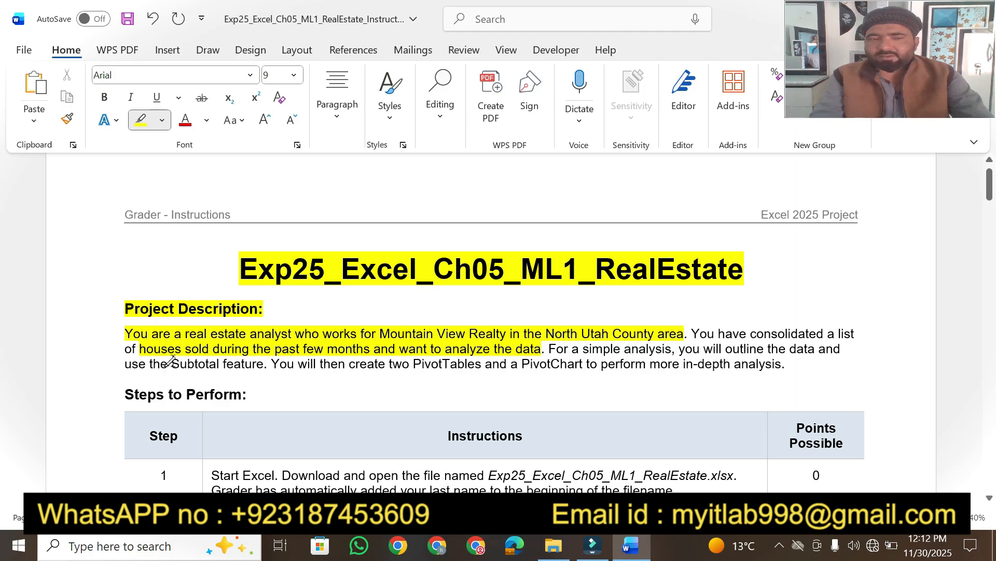
left_click_drag(171, 364, 264, 363)
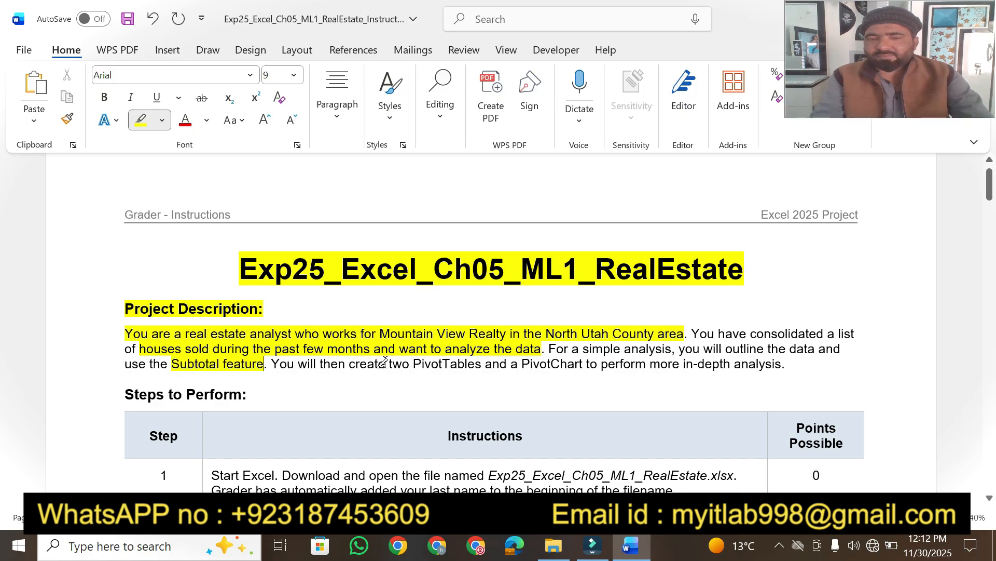
left_click_drag(388, 364, 787, 364)
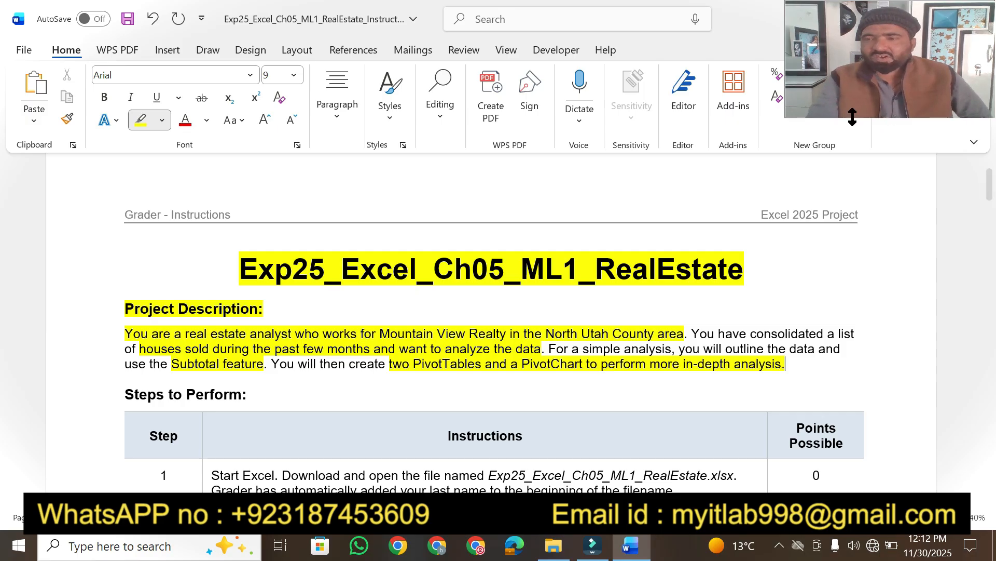
left_click_drag(992, 184, 990, 404)
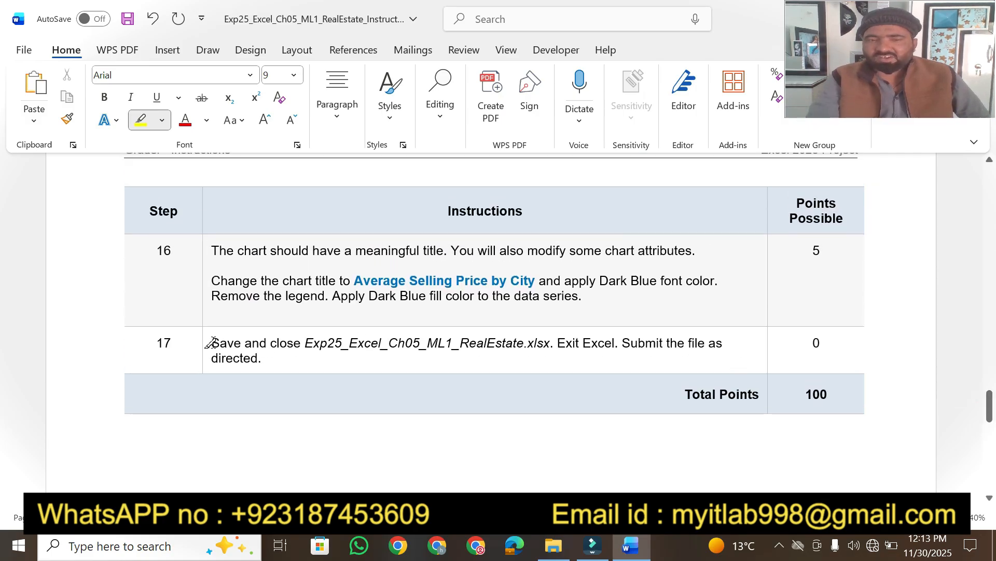
Highlight step 17's save, exit and submit instruction, then scroll back to the top.
mouse_move(212, 342)
left_mouse_down()
mouse_move(305, 351)
mouse_move(426, 338)
mouse_move(693, 344)
left_mouse_up()
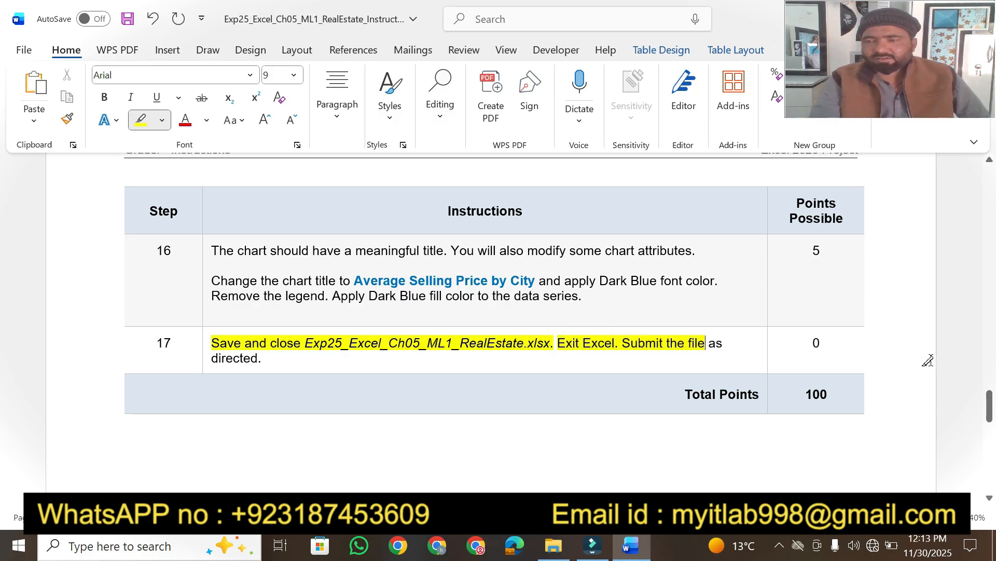
left_click_drag(991, 413, 991, 195)
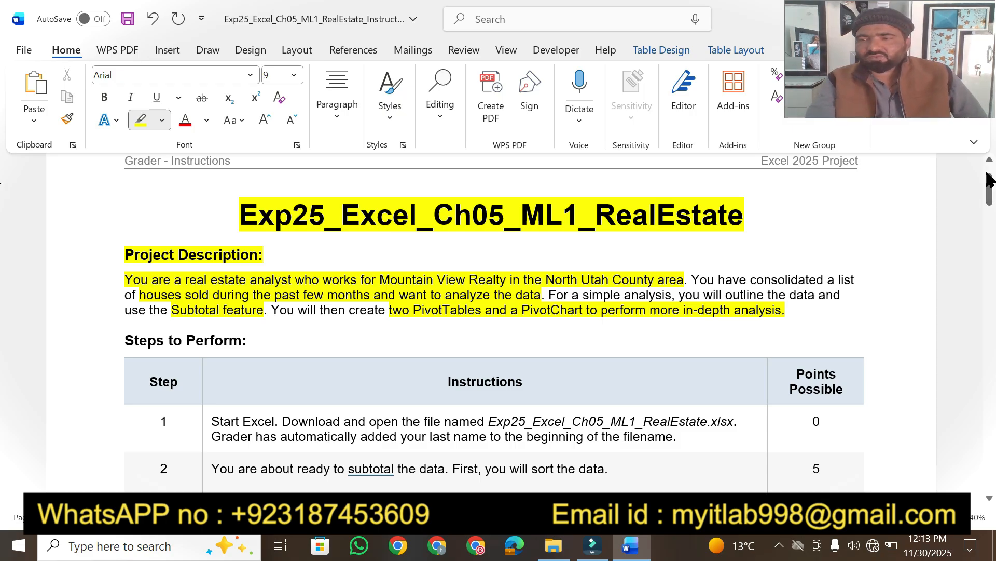
Highlight 'Steps to Perform:', the Instructions header, and step 1's Start Excel and Grader sentences.
left_click_drag(989, 191, 989, 205)
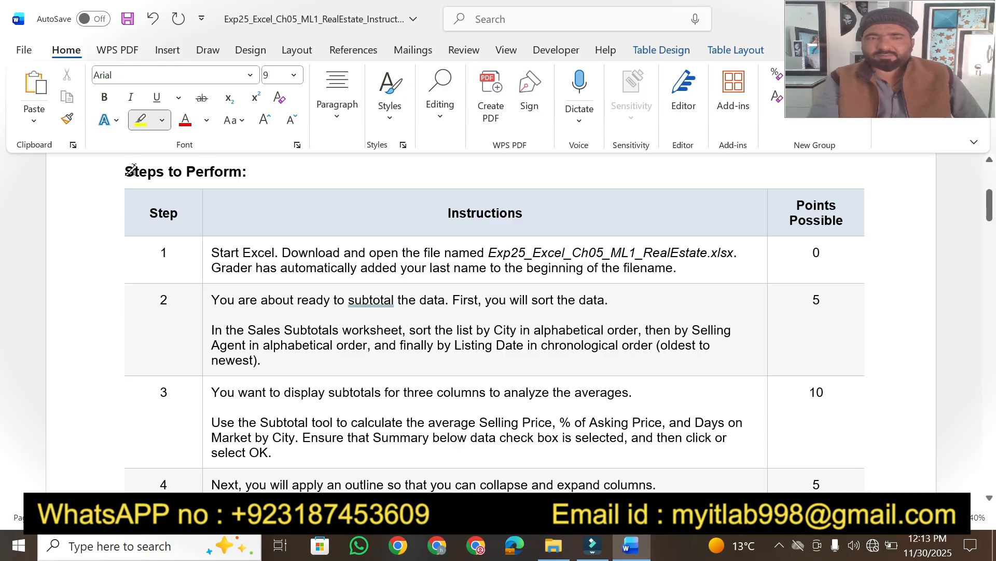
left_click_drag(122, 175, 251, 173)
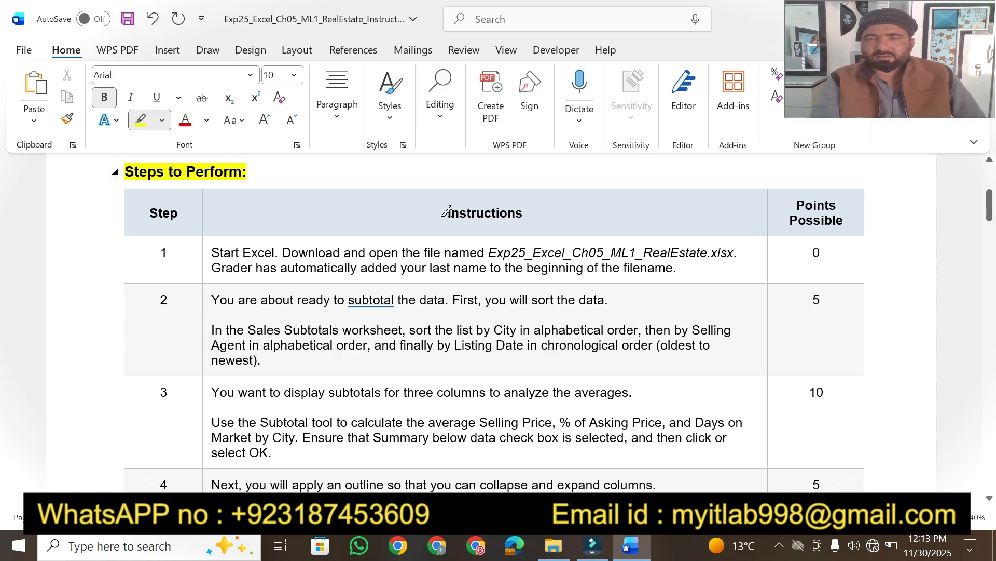
left_click_drag(442, 215, 528, 212)
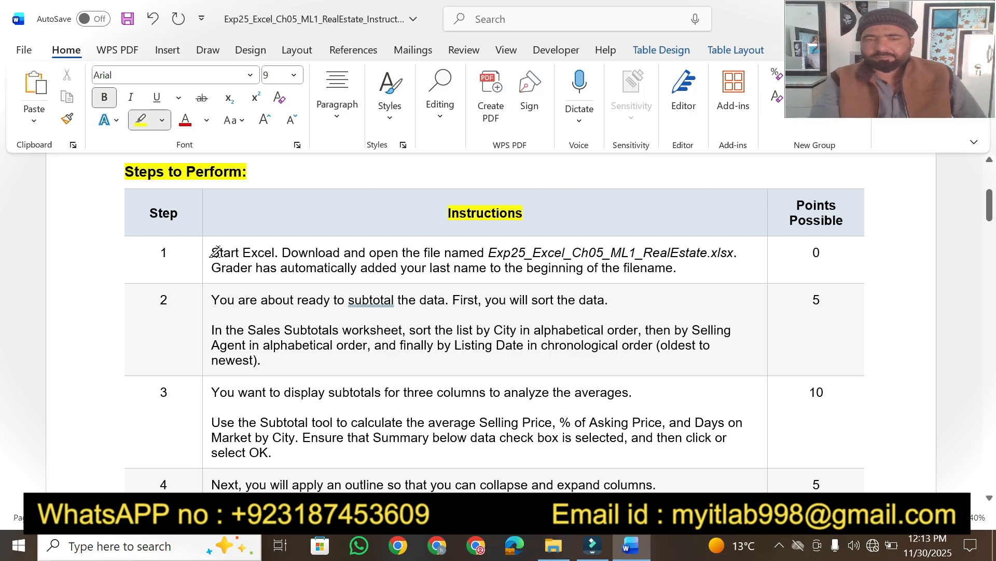
left_click_drag(212, 252, 737, 253)
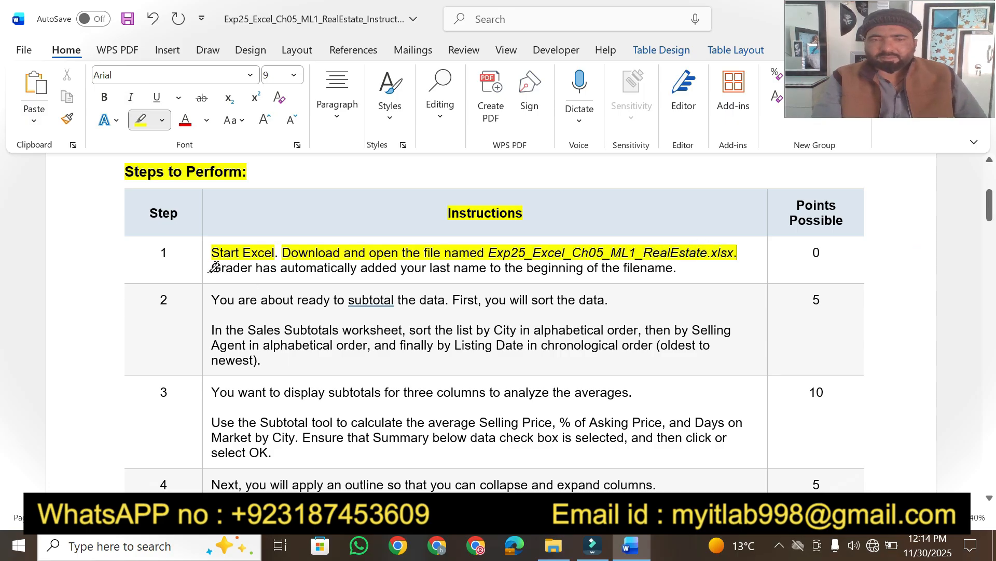
left_click_drag(214, 267, 553, 267)
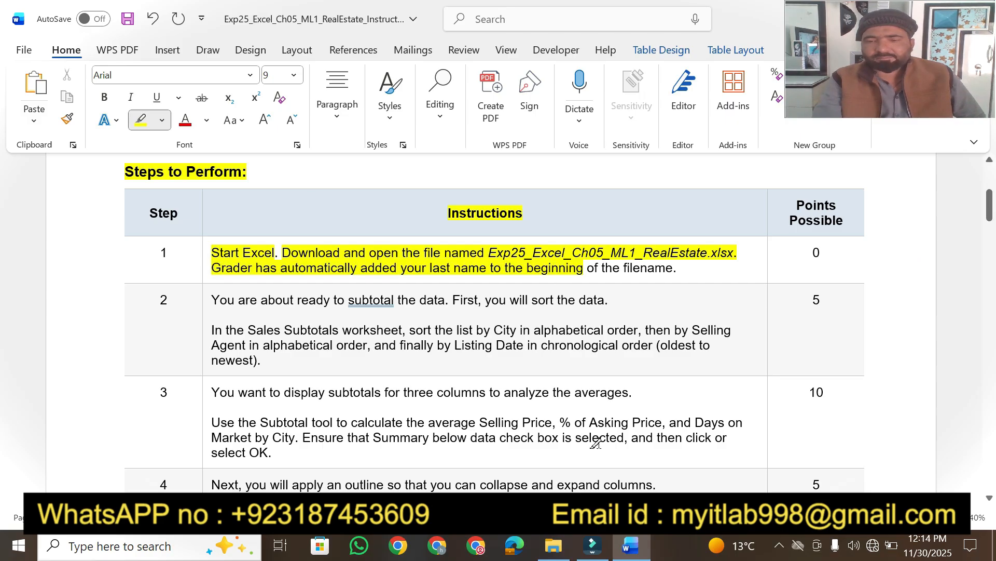
Open the RealEstate workbook from the project folder, enable editing, and return to Word.
left_click(560, 546)
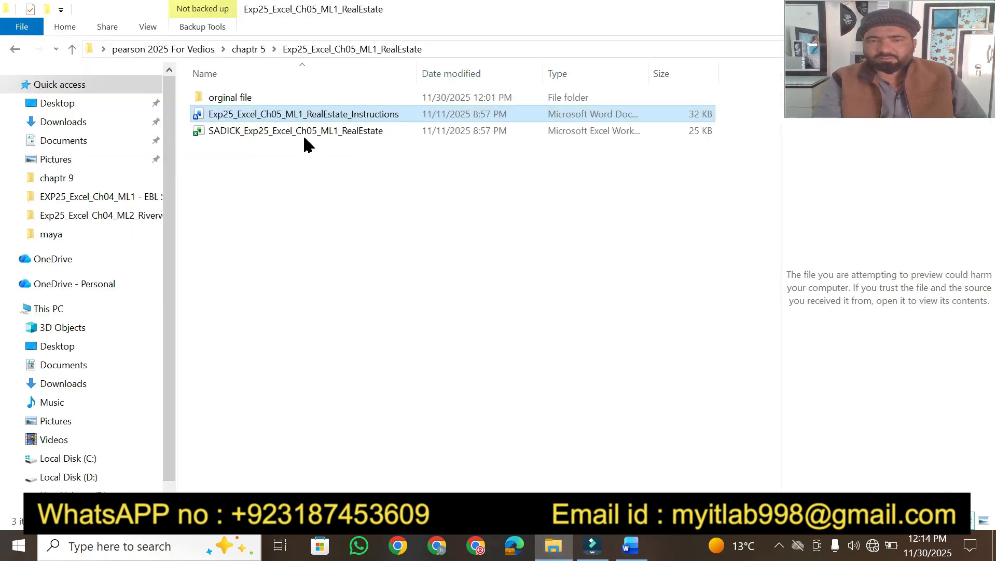
double_click(279, 136)
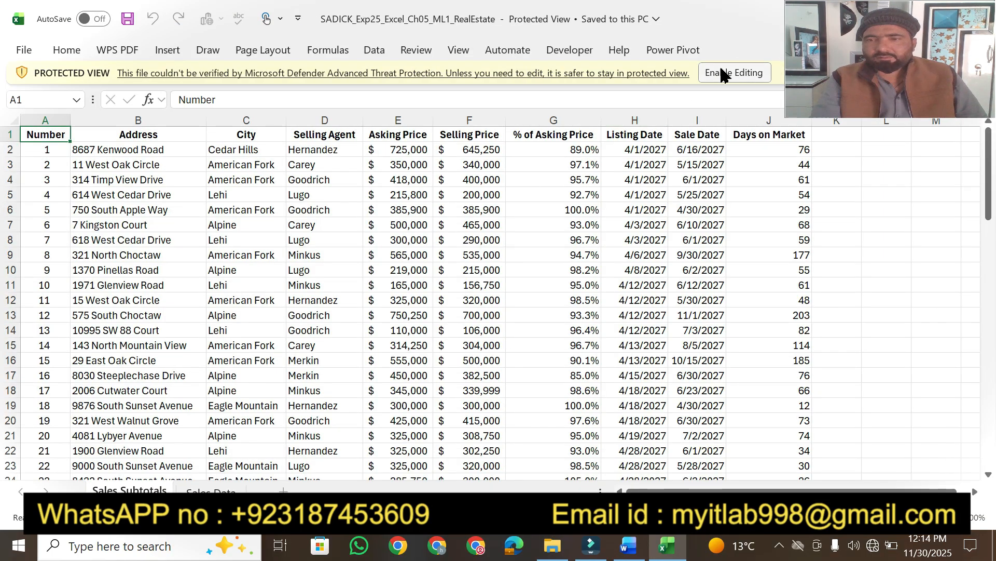
left_click(748, 72)
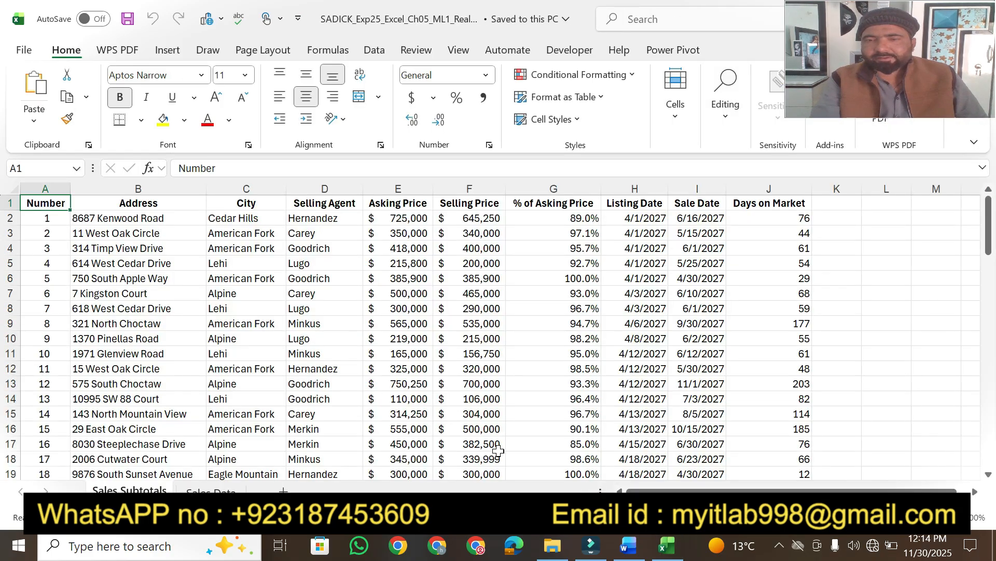
left_click(624, 557)
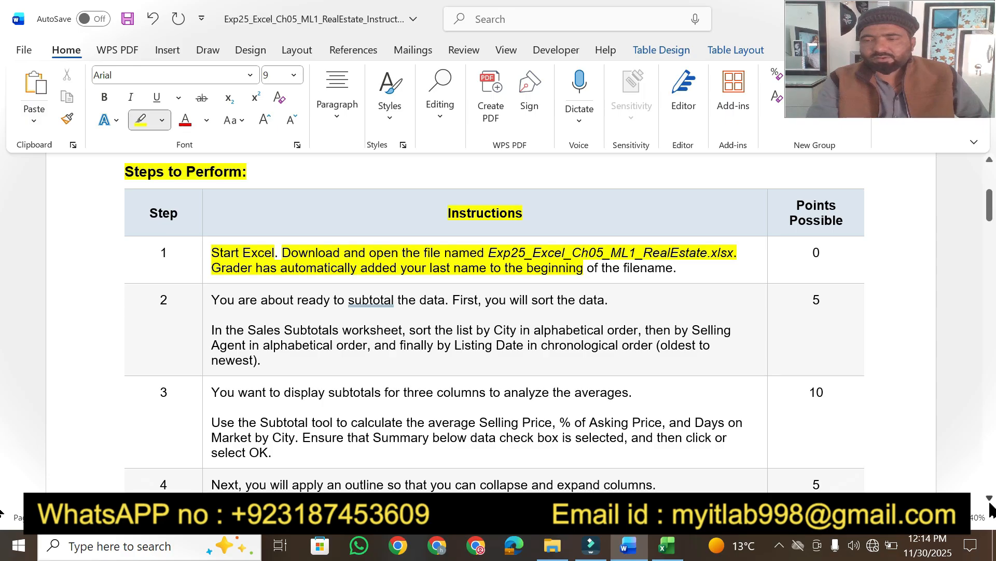
Highlight step 2's opening sentence and 'In the Sales Subtotals worksheet'.
left_click(991, 499)
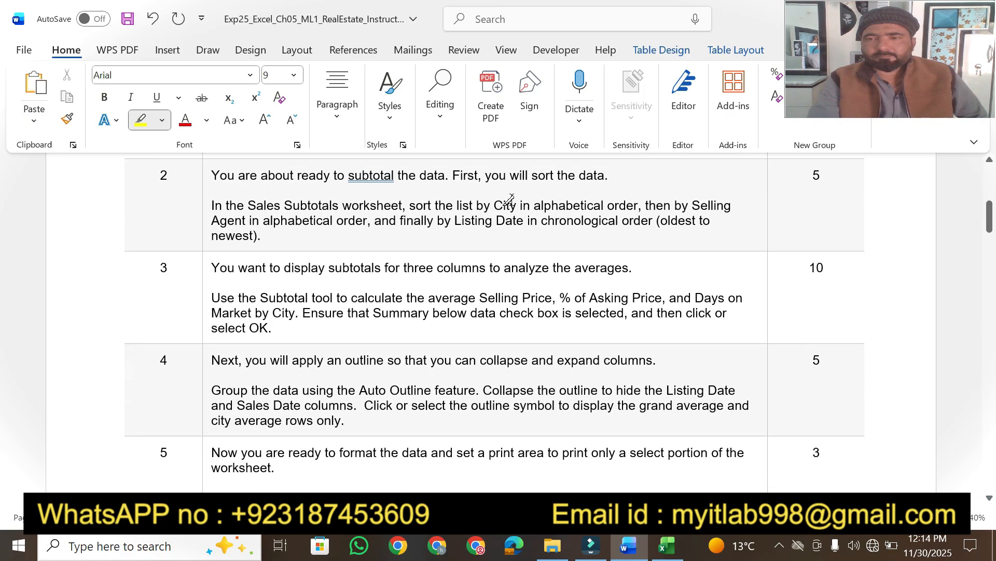
mouse_move(210, 175)
left_mouse_down()
mouse_move(617, 175)
mouse_move(583, 175)
mouse_move(602, 176)
left_mouse_up()
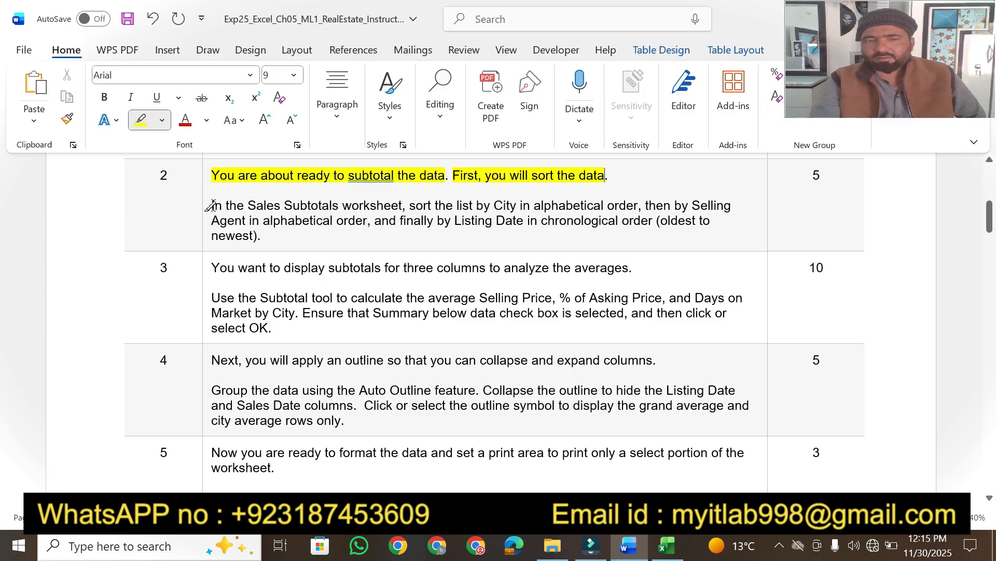
left_click_drag(210, 204, 384, 206)
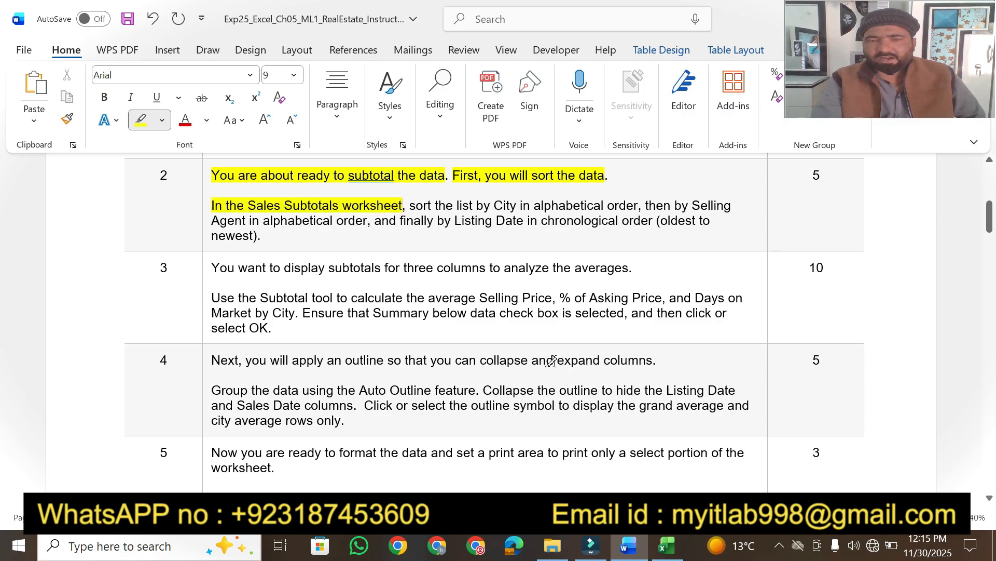
left_click(668, 549)
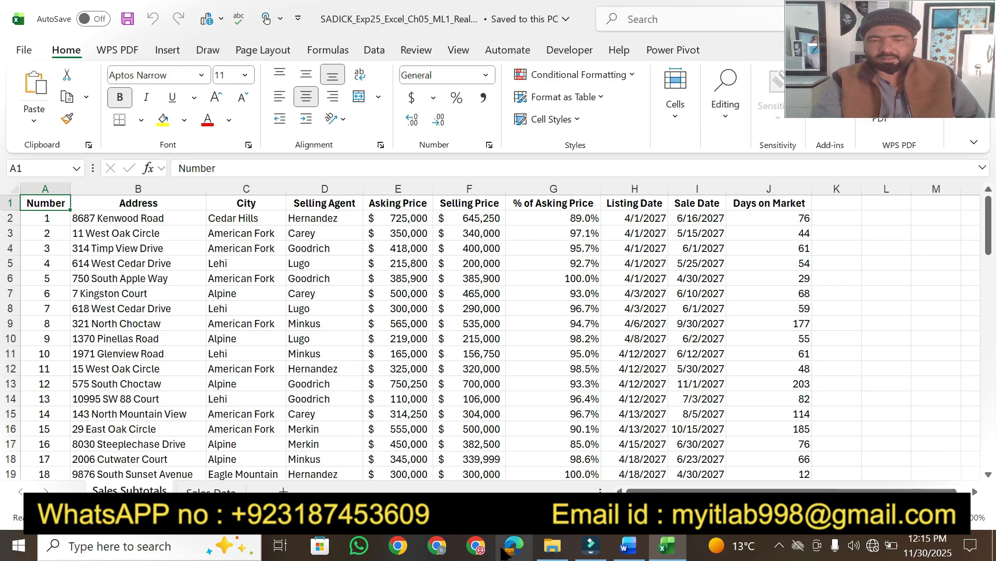
left_click(628, 546)
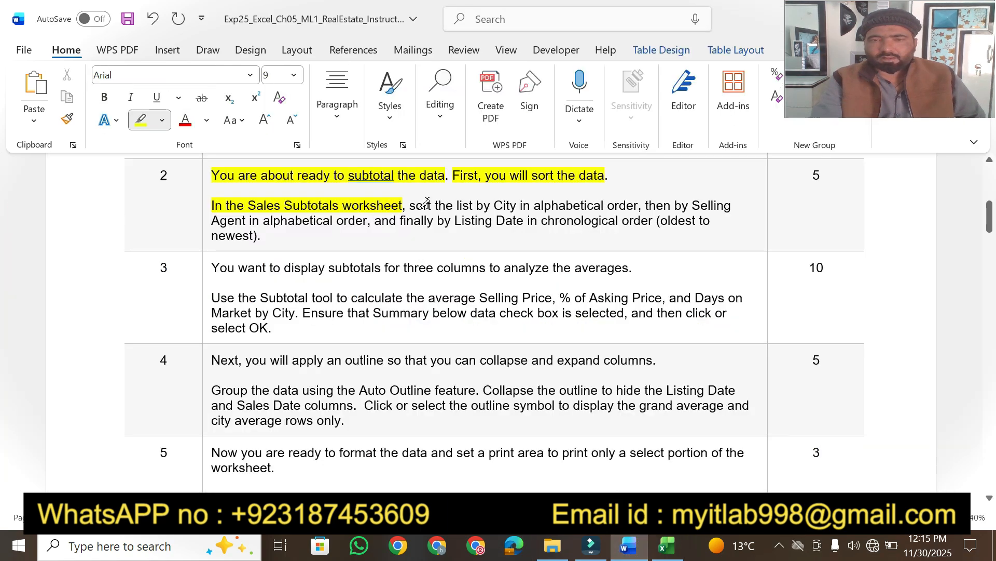
Highlight step 2's City, Selling Agent and Listing Date sort phrases.
left_click_drag(410, 206, 623, 207)
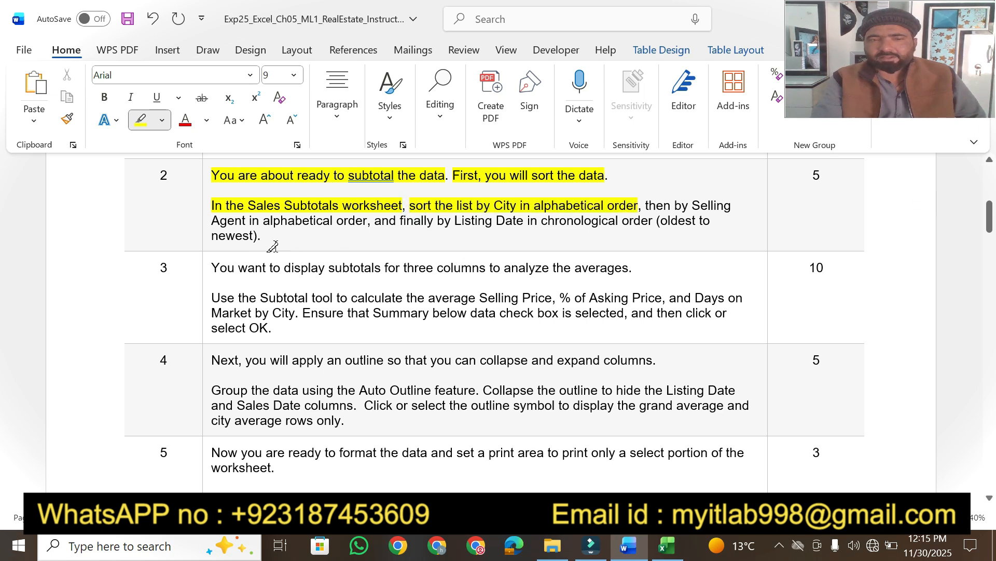
mouse_move(693, 205)
left_mouse_down()
mouse_move(449, 206)
mouse_move(332, 221)
mouse_move(366, 220)
mouse_move(356, 220)
left_mouse_up()
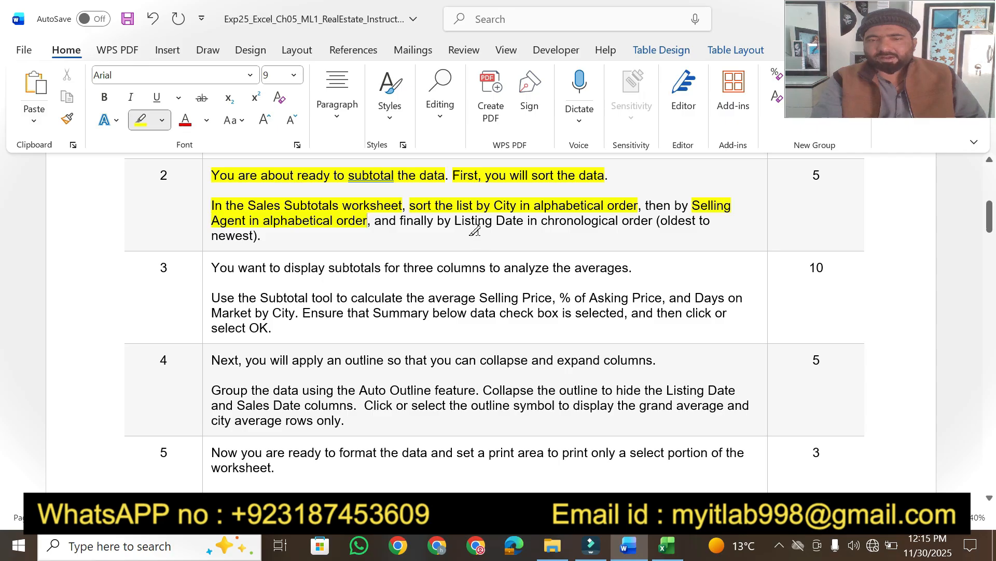
mouse_move(455, 220)
left_mouse_down()
mouse_move(542, 222)
mouse_move(566, 232)
mouse_move(681, 220)
left_mouse_up()
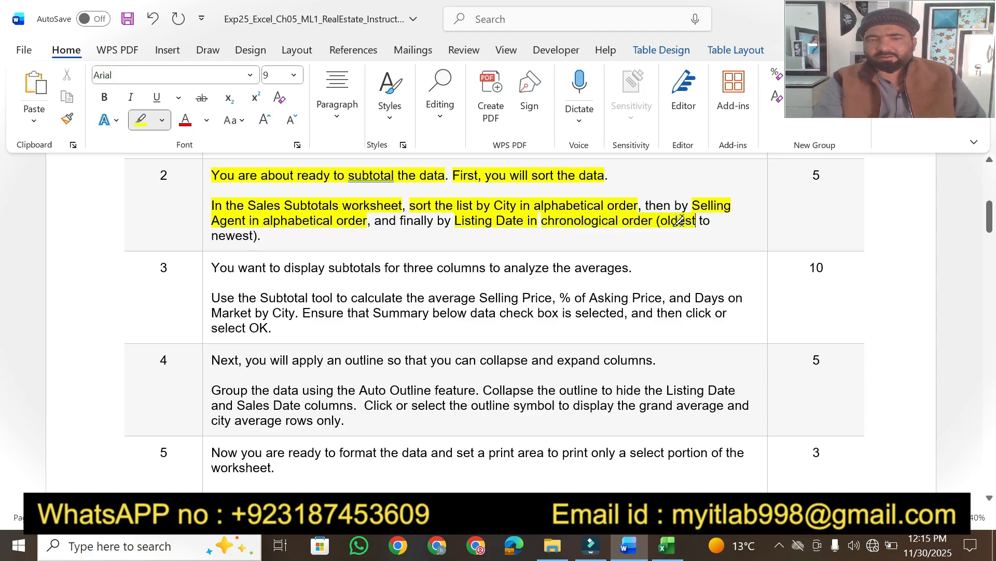
left_click(668, 546)
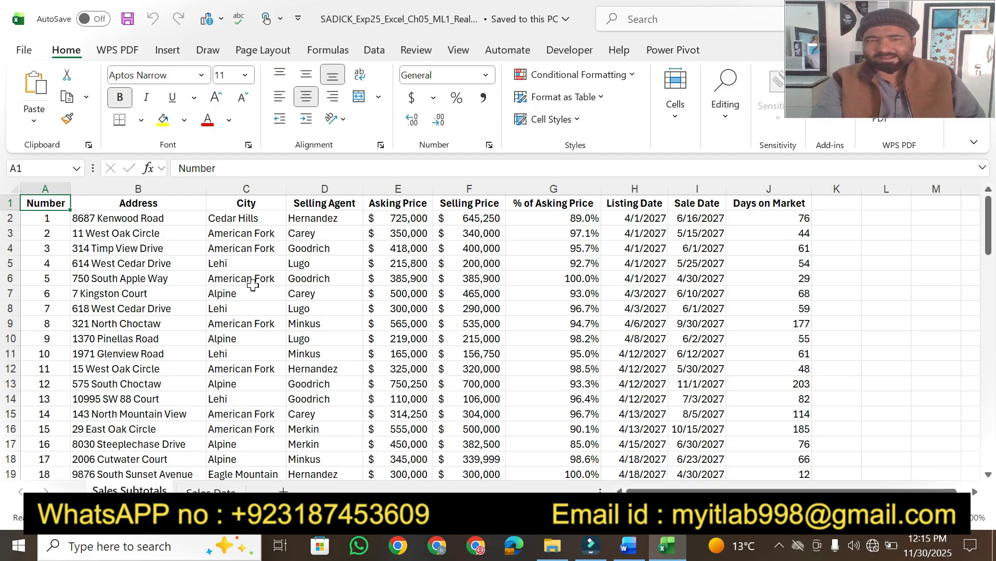
Open the Custom Sort dialog for the Sales Subtotals data.
left_click(159, 251)
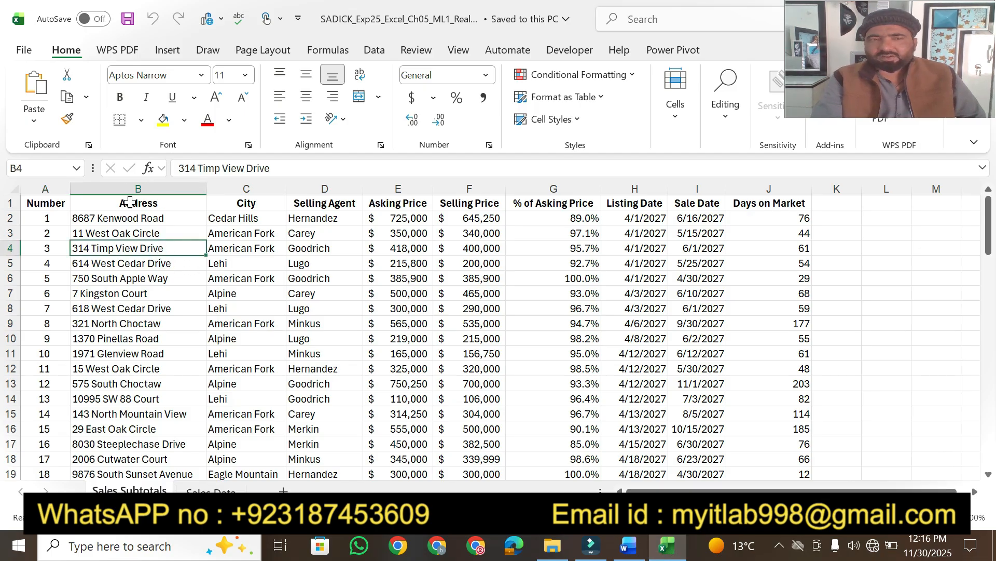
left_click(732, 121)
left_click(801, 188)
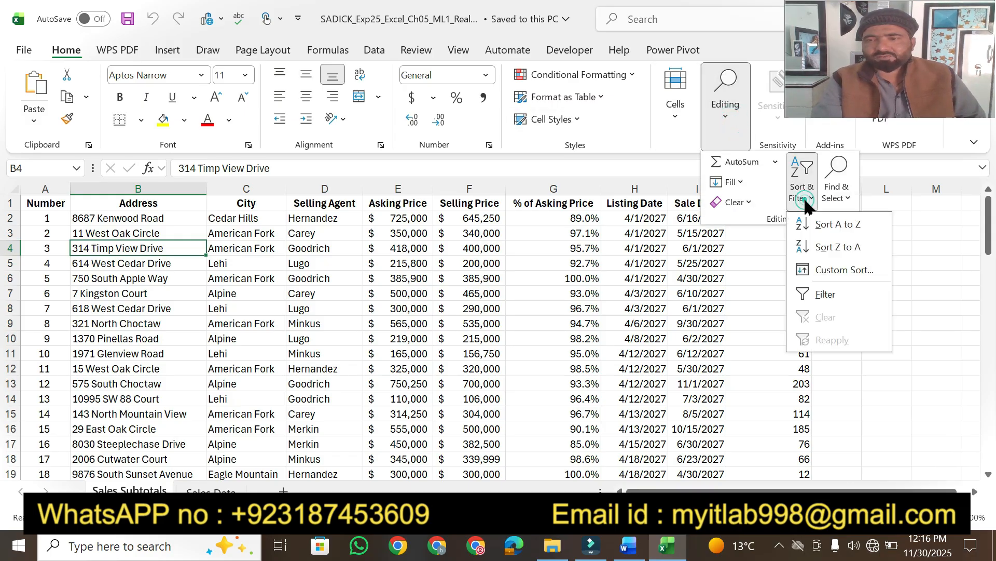
left_click(841, 271)
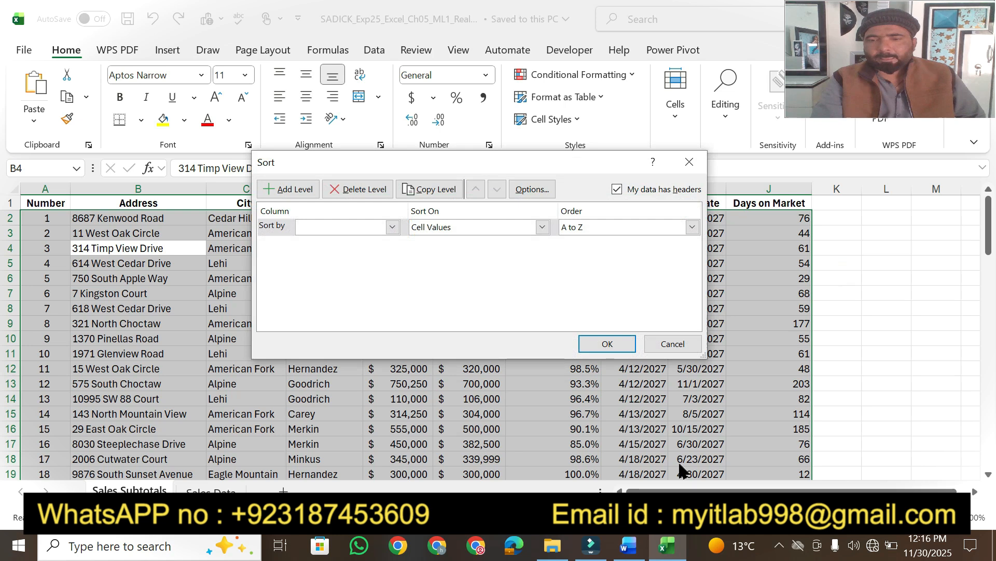
left_click(629, 546)
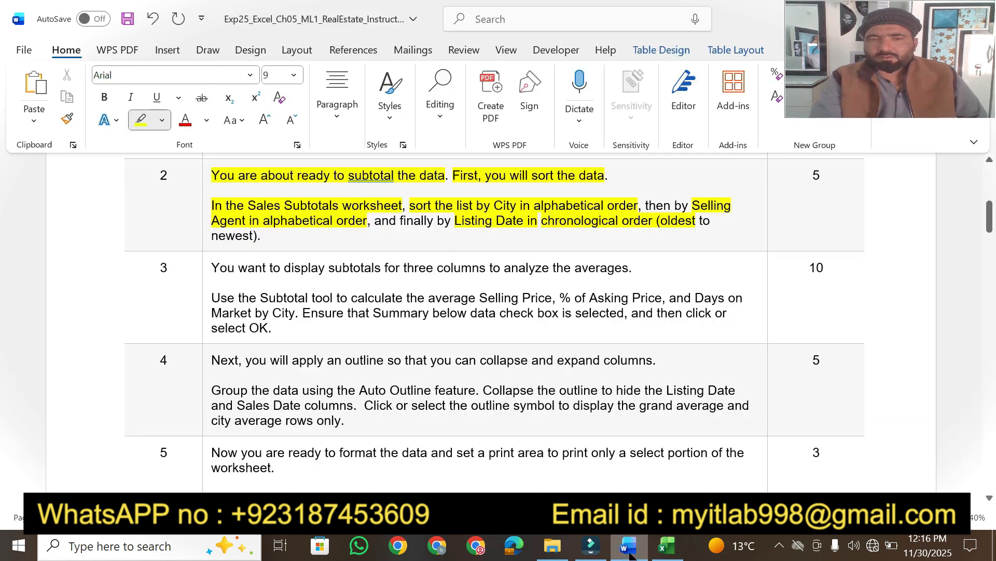
left_click(667, 546)
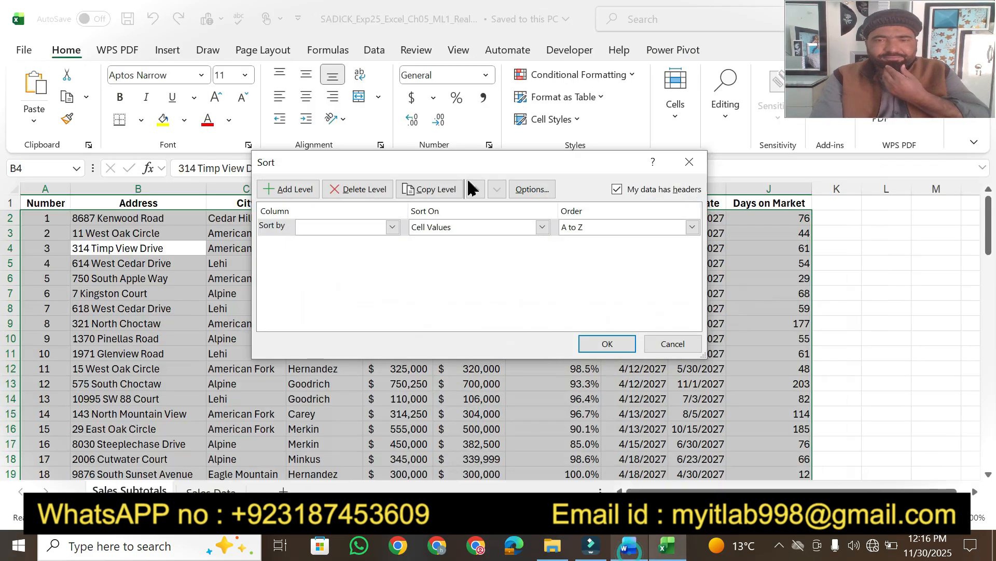
Sort first by City, then add a second level by Selling Agent.
left_click(392, 227)
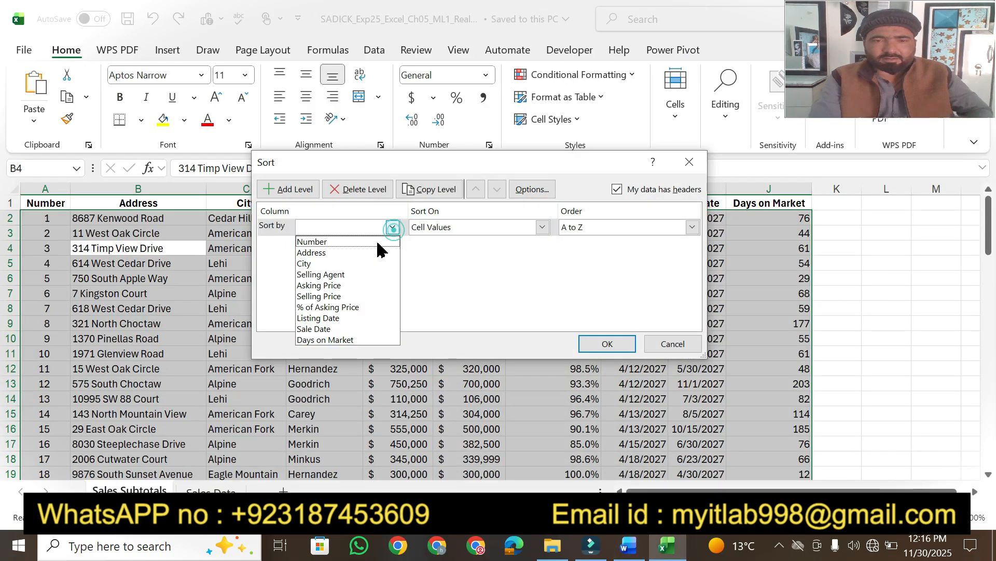
left_click(337, 264)
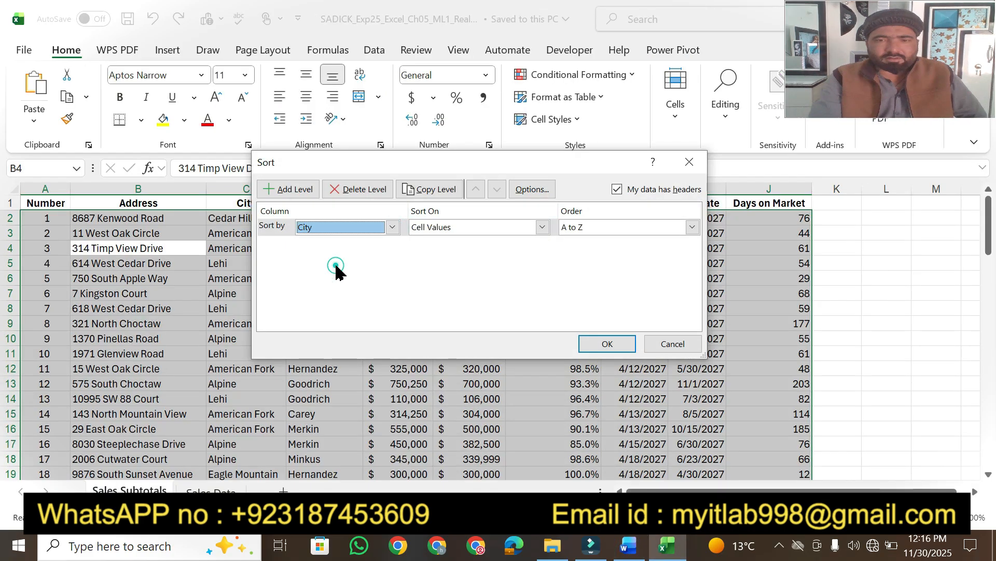
left_click(299, 189)
left_click(628, 546)
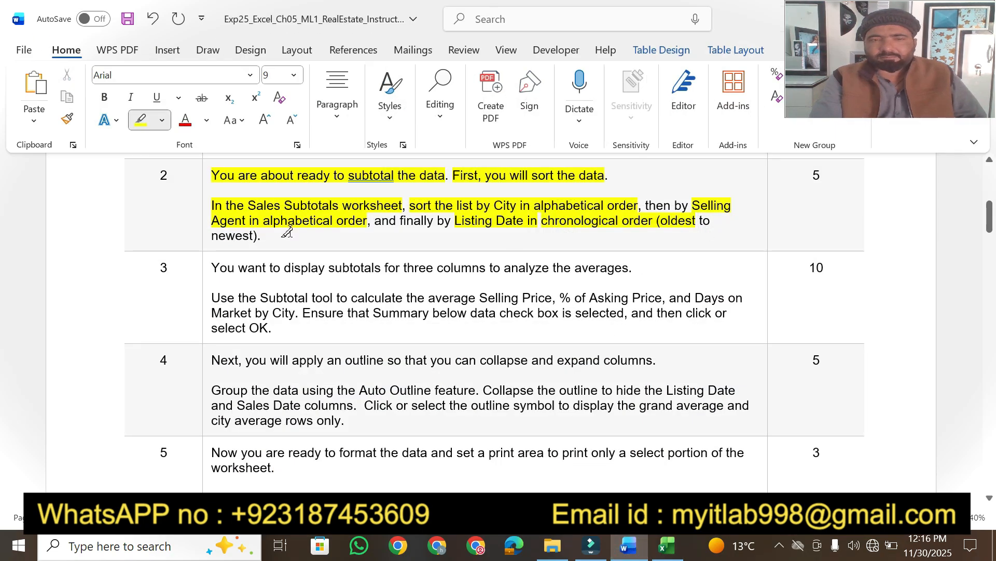
left_click(667, 546)
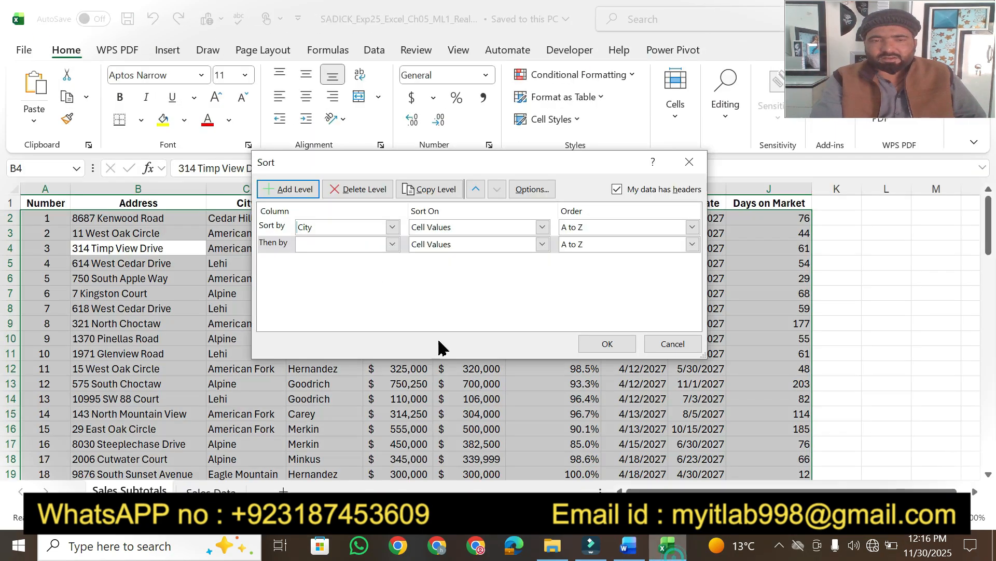
left_click(392, 244)
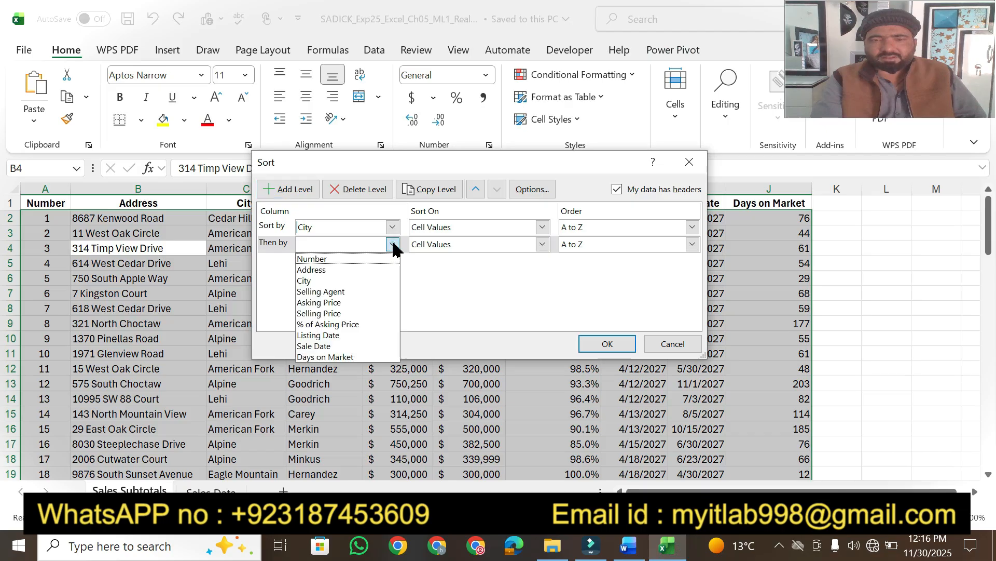
left_click(346, 293)
left_click(629, 556)
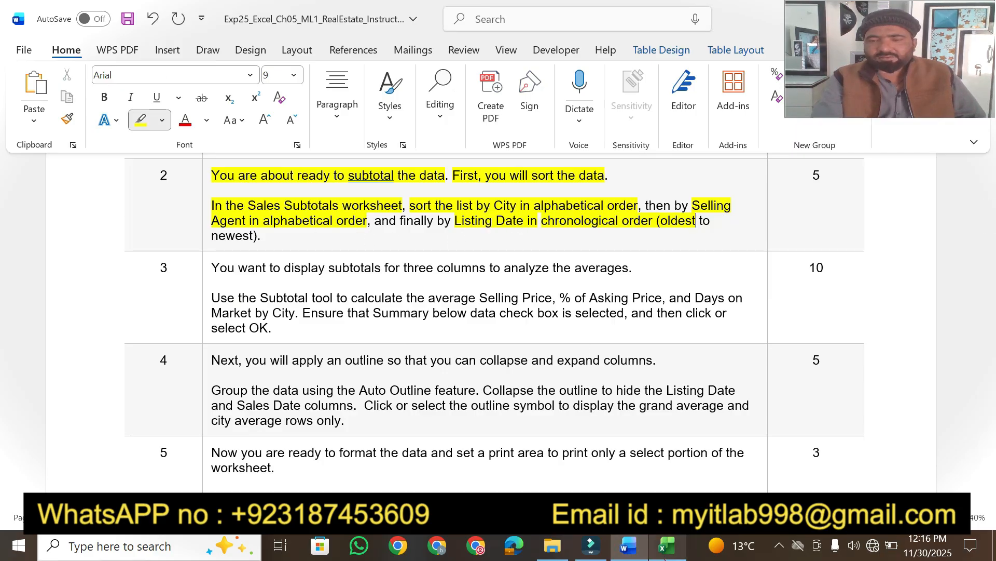
left_click(667, 545)
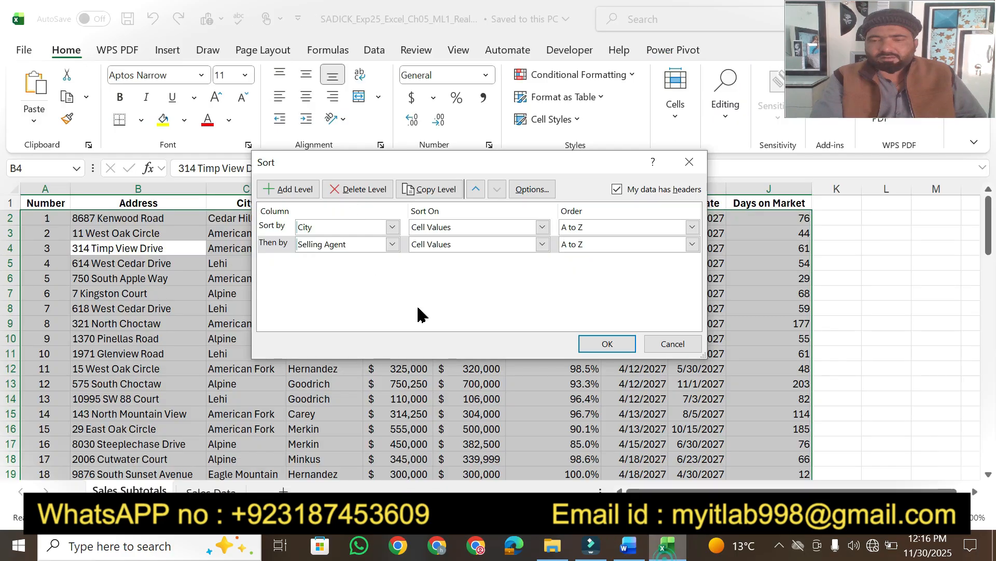
Add a third level by Listing Date, Oldest to Newest, and apply the sort.
left_click(294, 189)
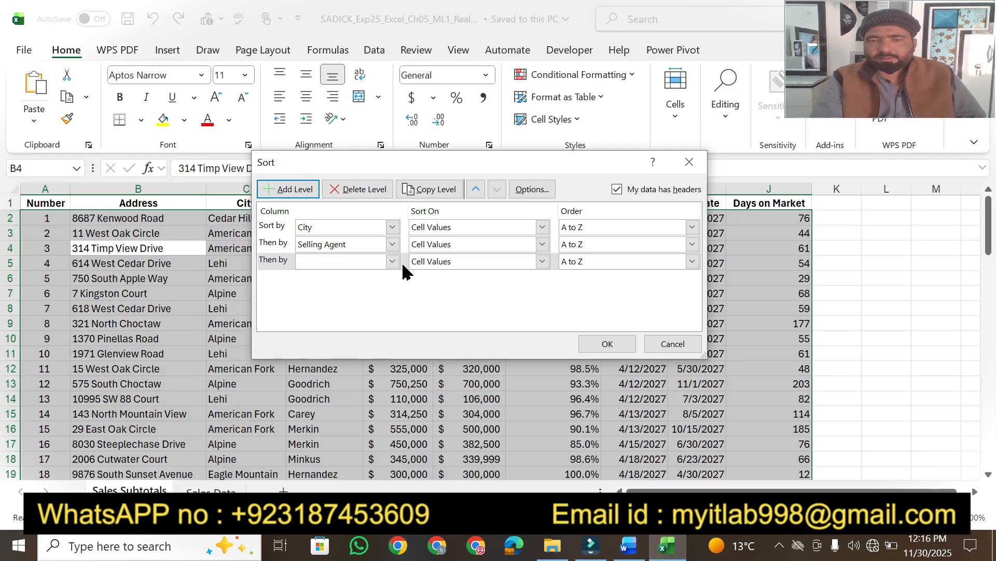
left_click(392, 261)
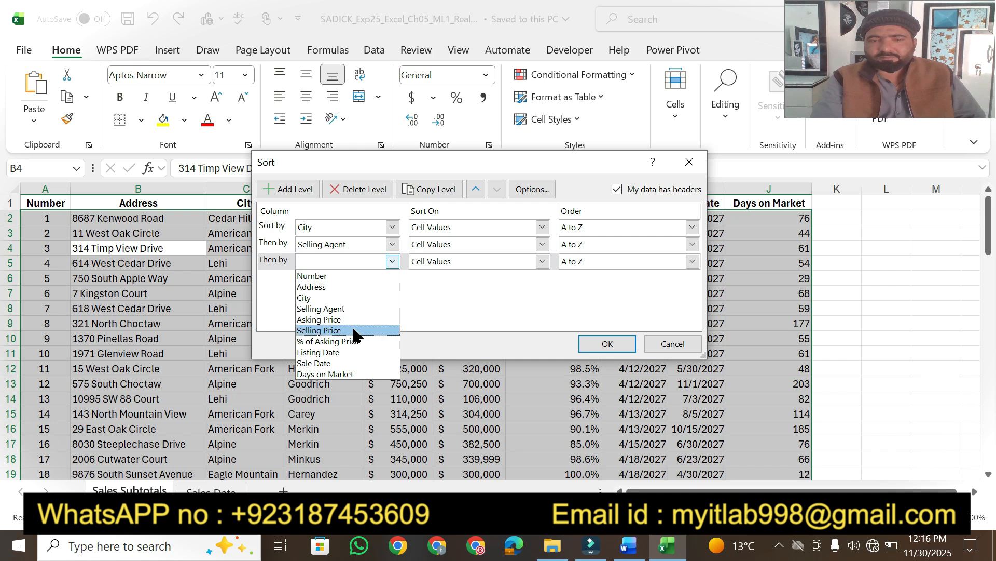
left_click(348, 352)
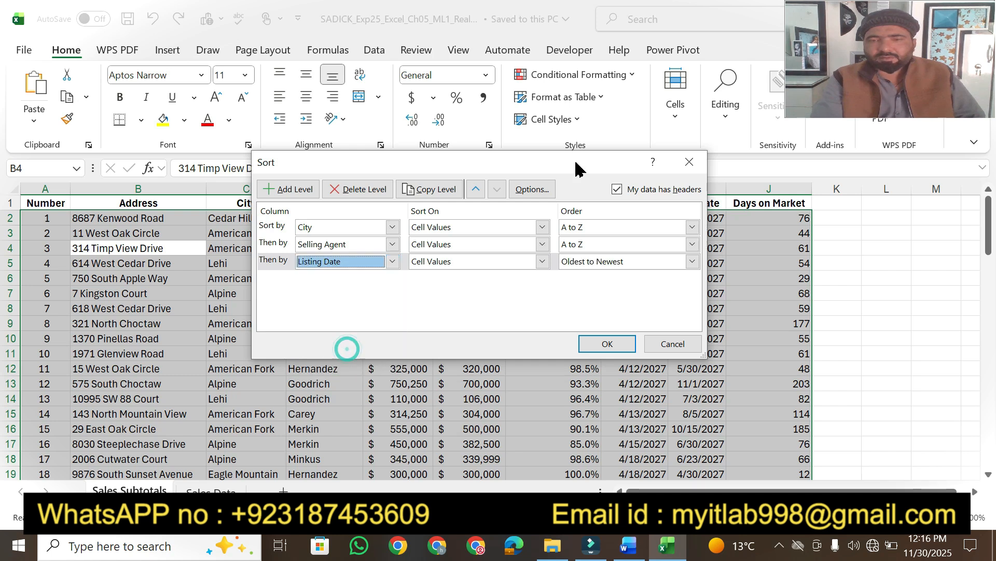
left_click(693, 261)
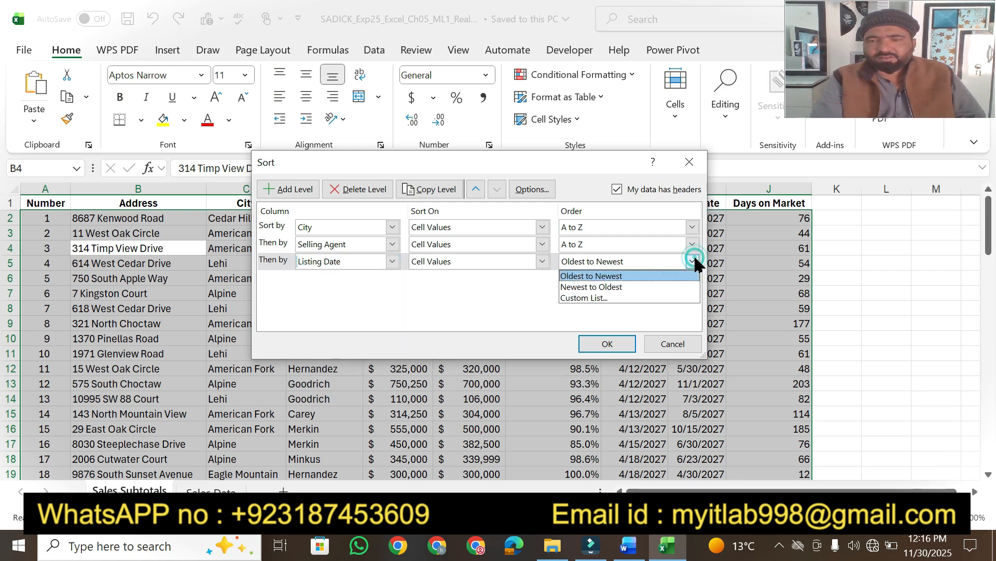
left_click(650, 289)
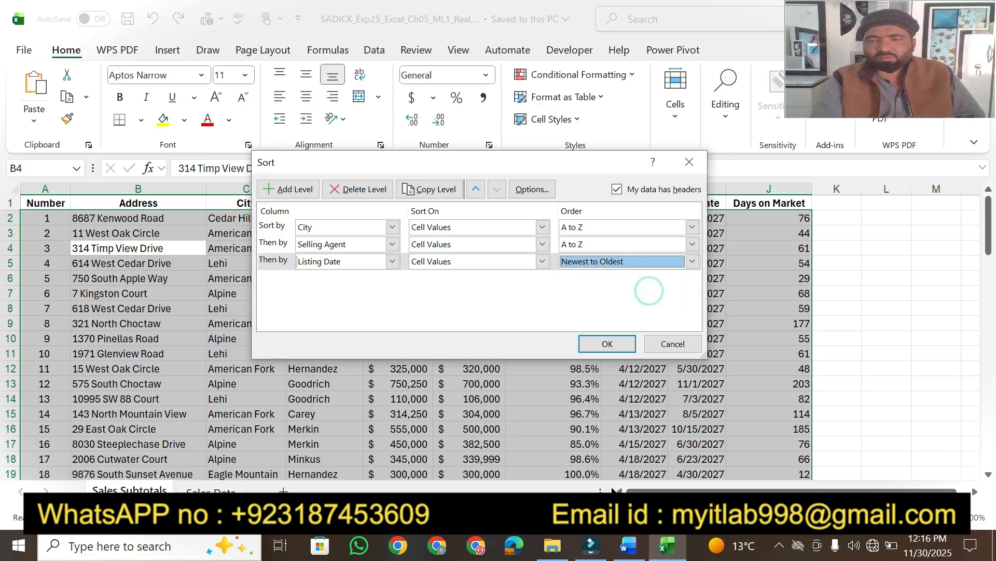
left_click(629, 546)
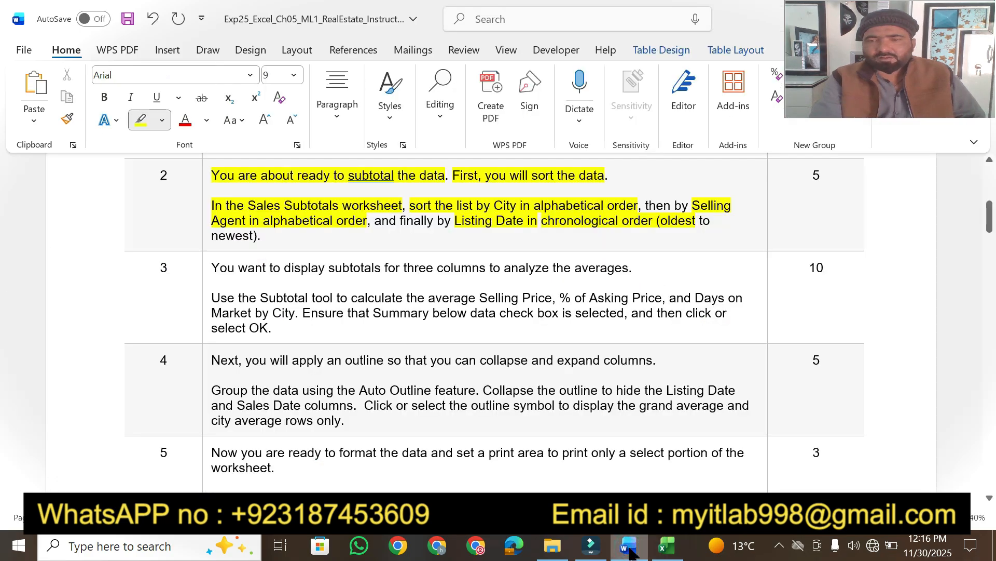
left_click(629, 546)
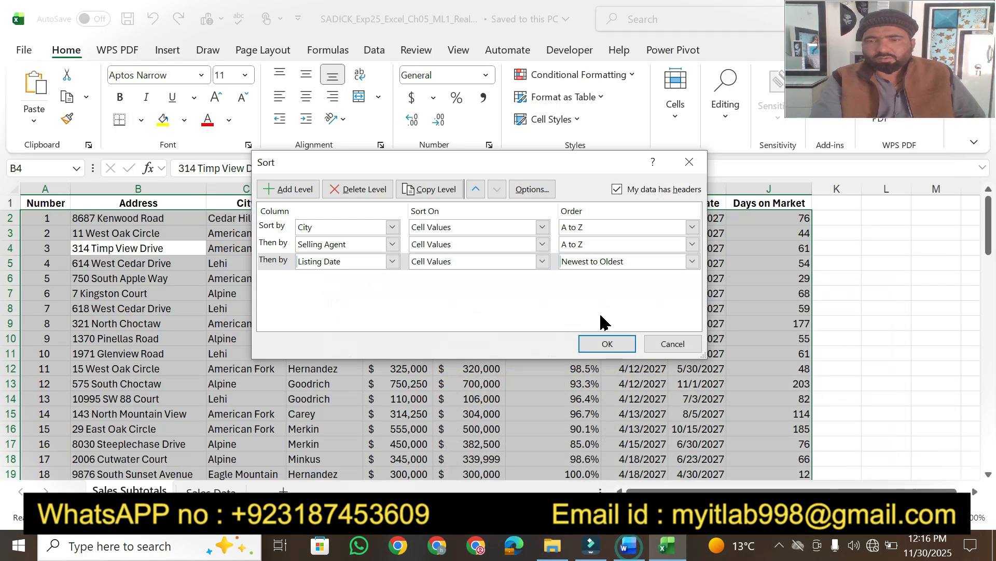
left_click(693, 261)
left_click(646, 273)
left_click(608, 344)
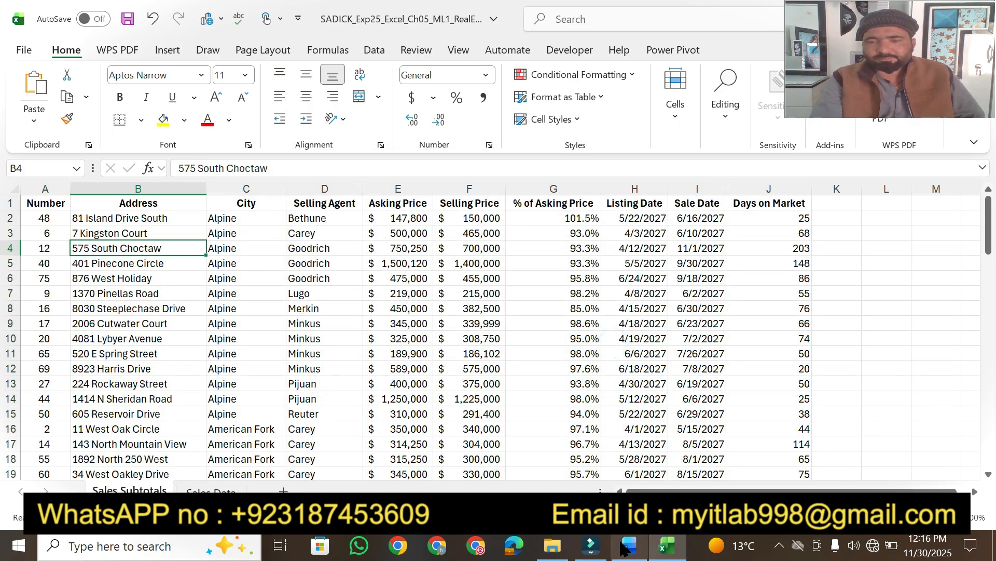
left_click(627, 546)
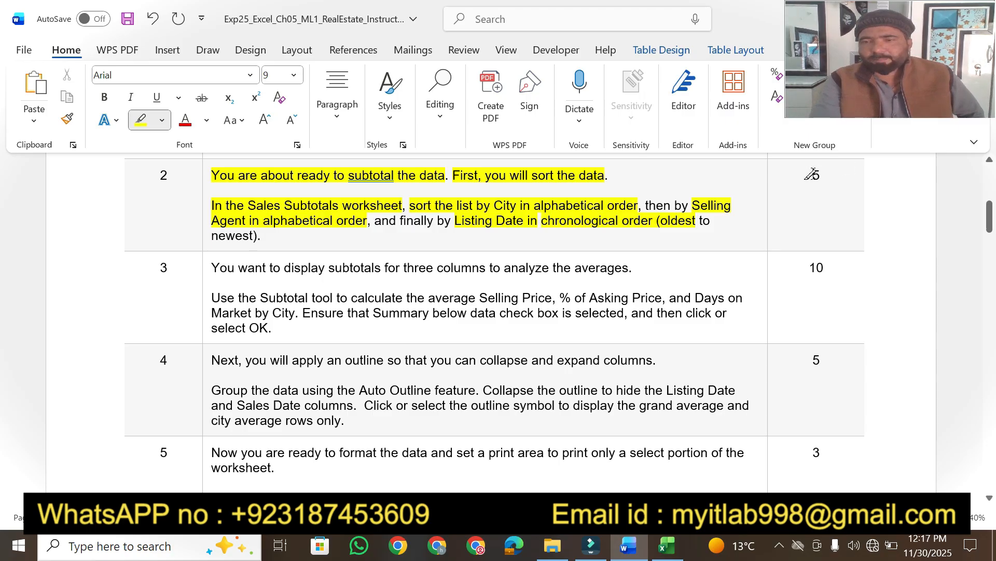
Highlight step 2's 5-point value and scroll down to steps 3–6.
left_click_drag(821, 173, 811, 177)
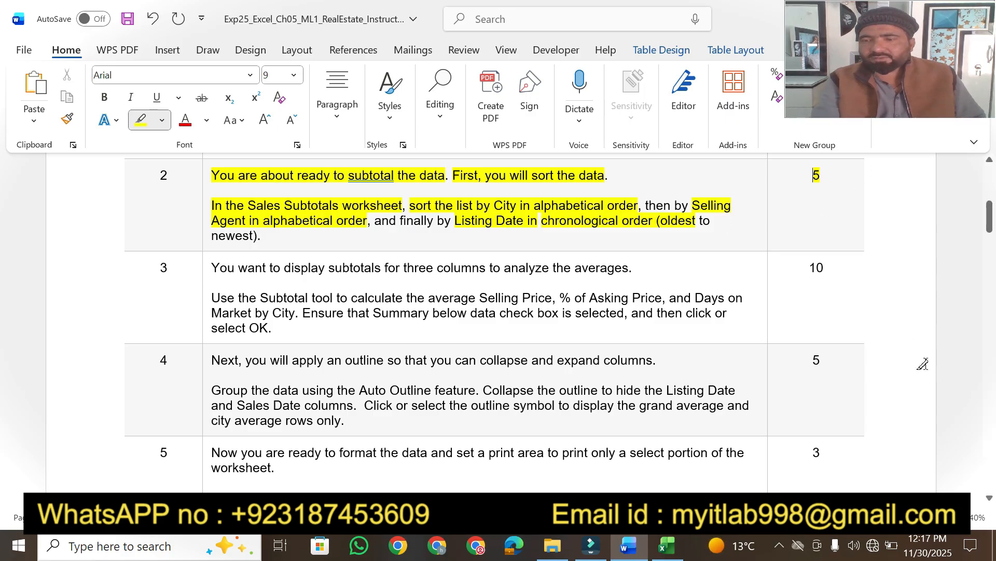
left_click(987, 498)
left_click(988, 497)
left_click(987, 498)
left_click(988, 498)
left_click(987, 498)
left_click(987, 498)
left_click(988, 497)
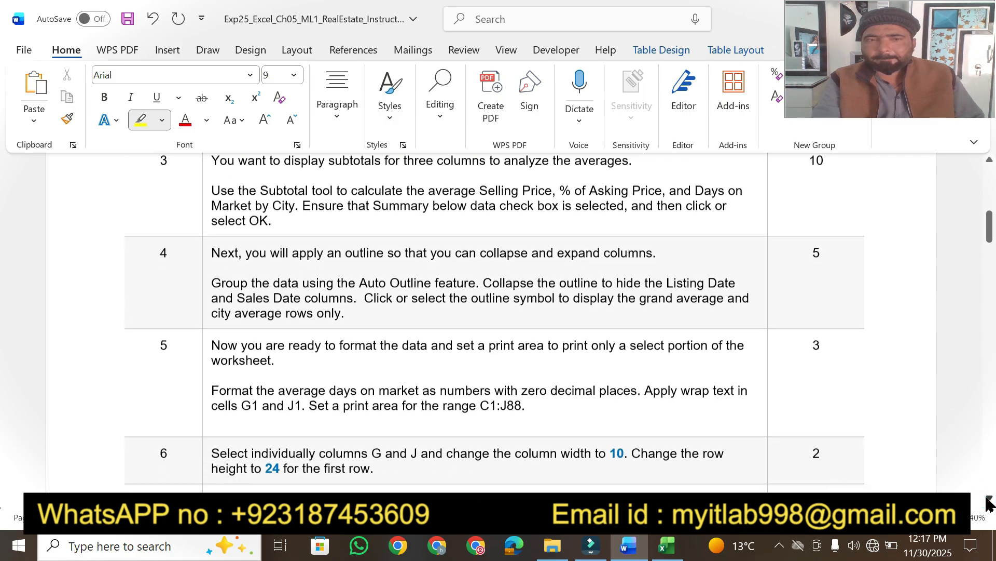
Highlight step 3's goal sentence, undoing an accidental highlight removal.
left_click(989, 162)
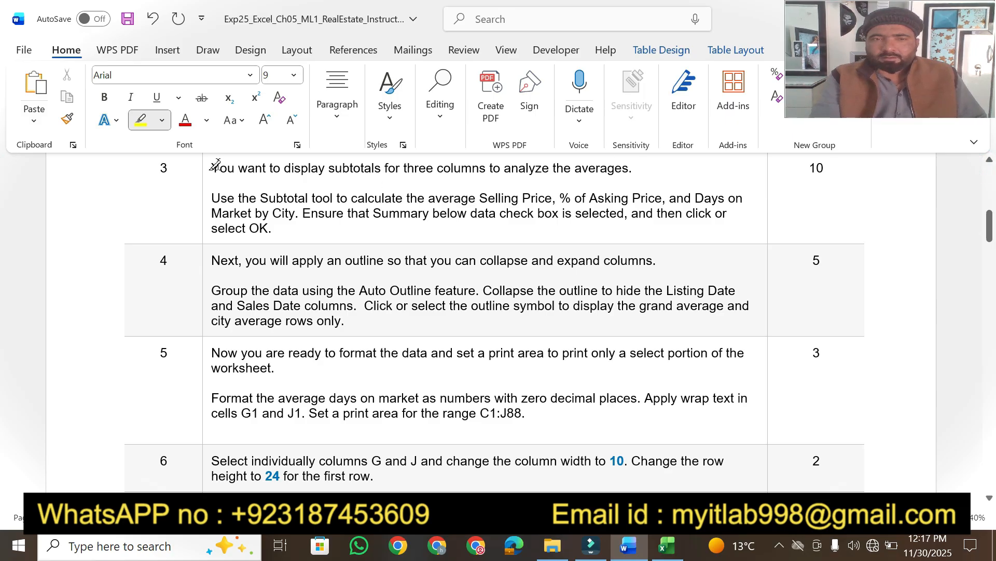
left_click_drag(211, 168, 597, 164)
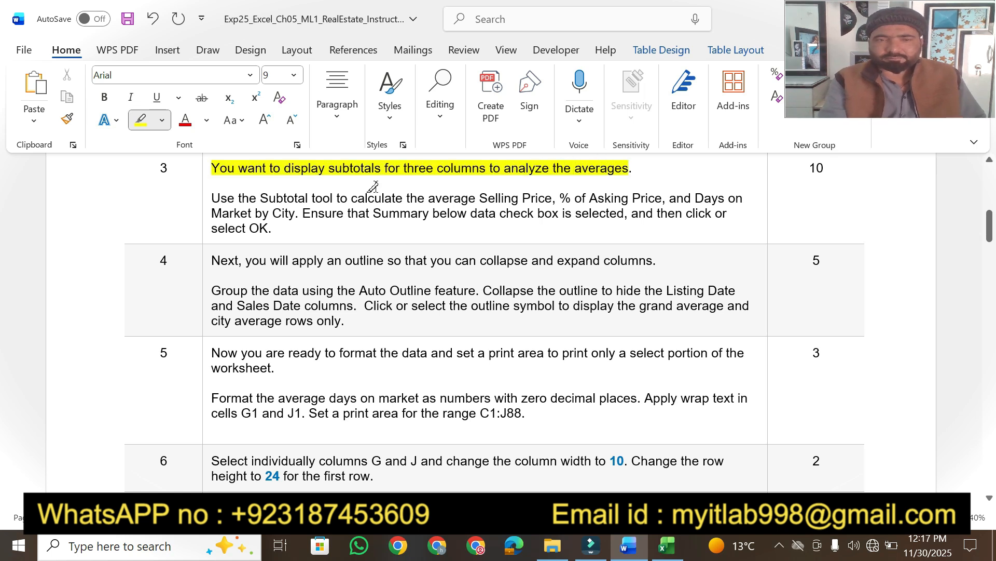
left_click(213, 198)
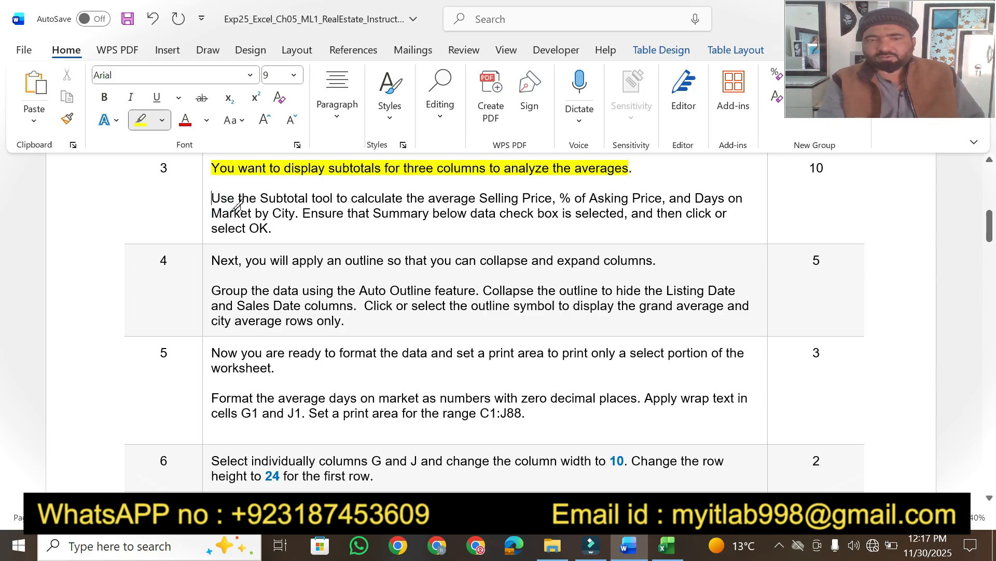
left_click_drag(212, 197, 671, 198)
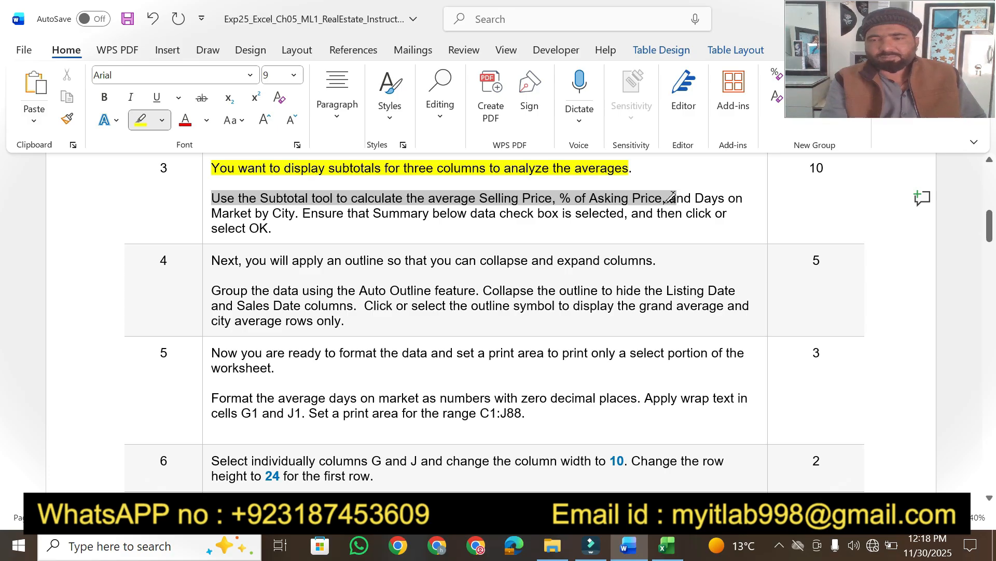
mouse_move(676, 197)
left_mouse_down()
mouse_move(743, 200)
mouse_move(401, 187)
left_mouse_up()
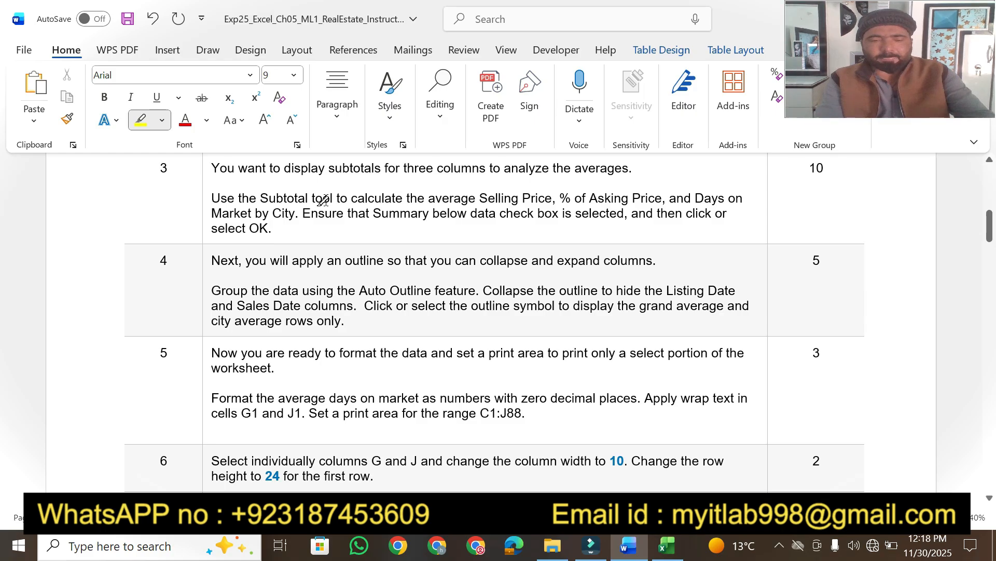
key("ctrl+z")
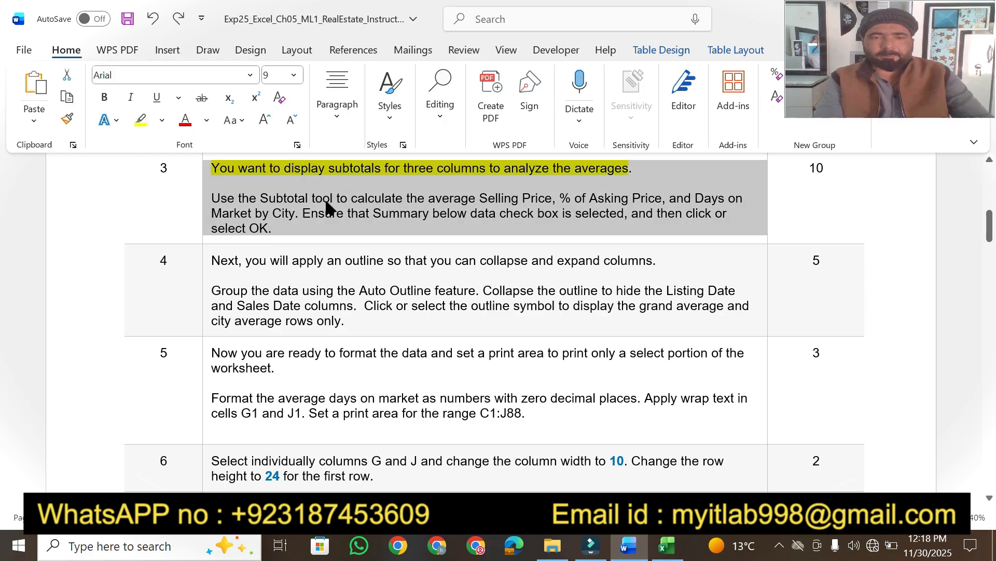
left_click(307, 220)
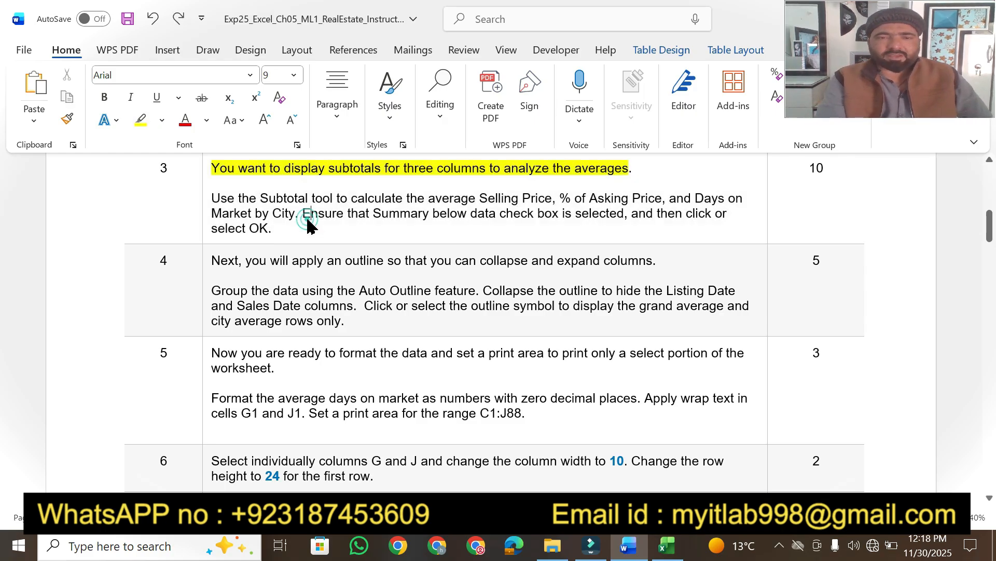
Highlight 'Subtotal tool to calculate', 'average Selling Price, %' and 'check box is selected'.
left_click(139, 121)
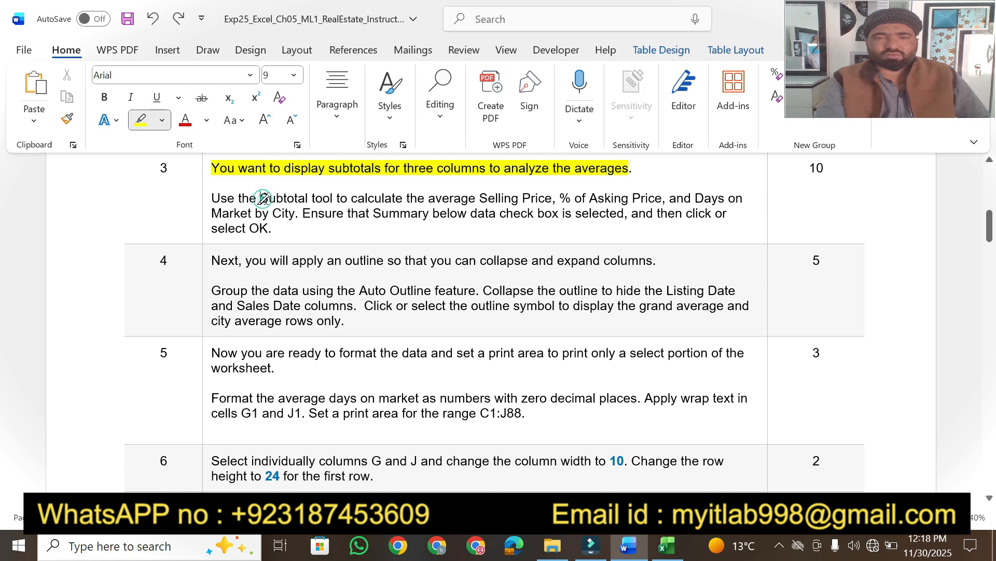
left_click_drag(261, 199, 404, 198)
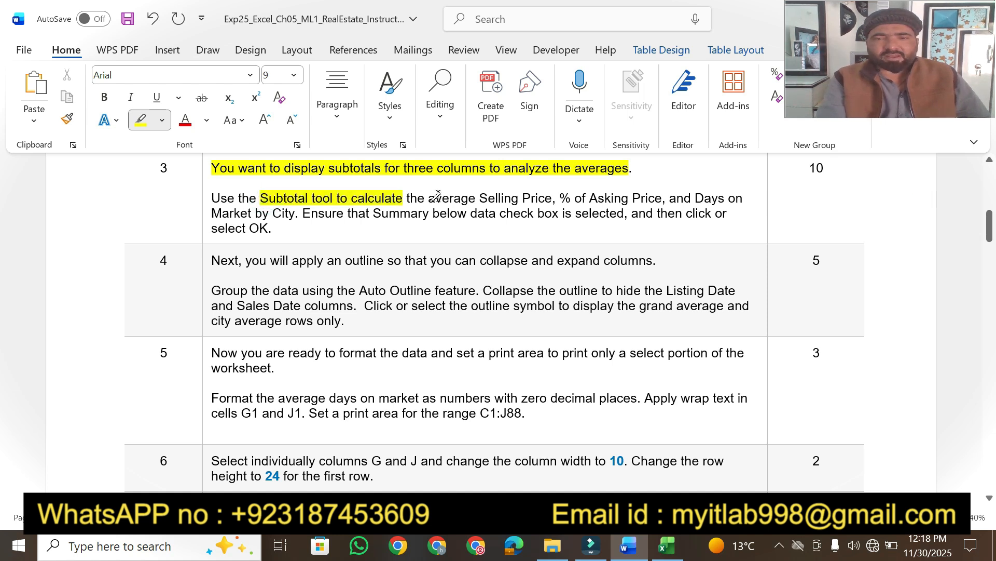
left_click_drag(427, 198, 656, 196)
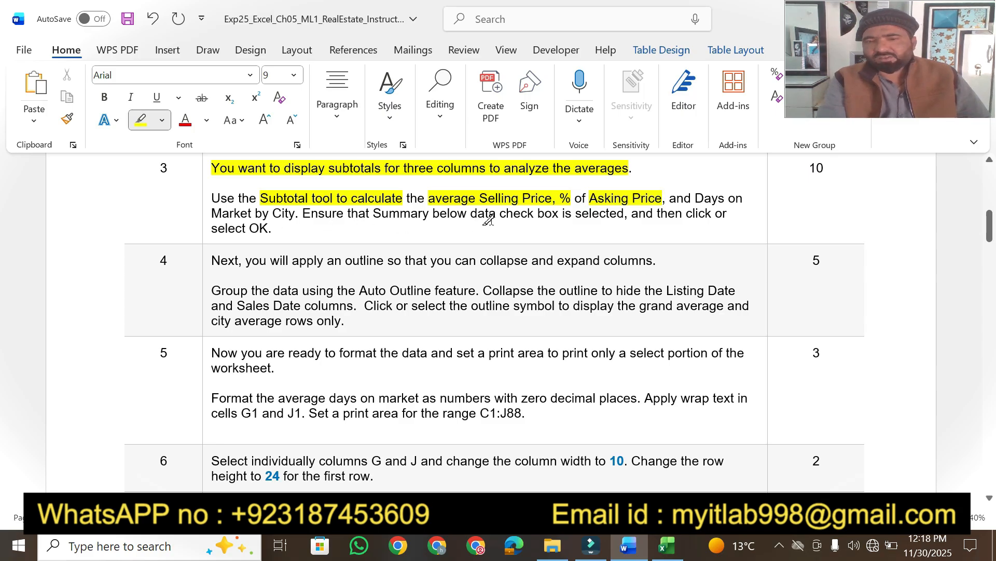
left_click_drag(499, 214, 625, 213)
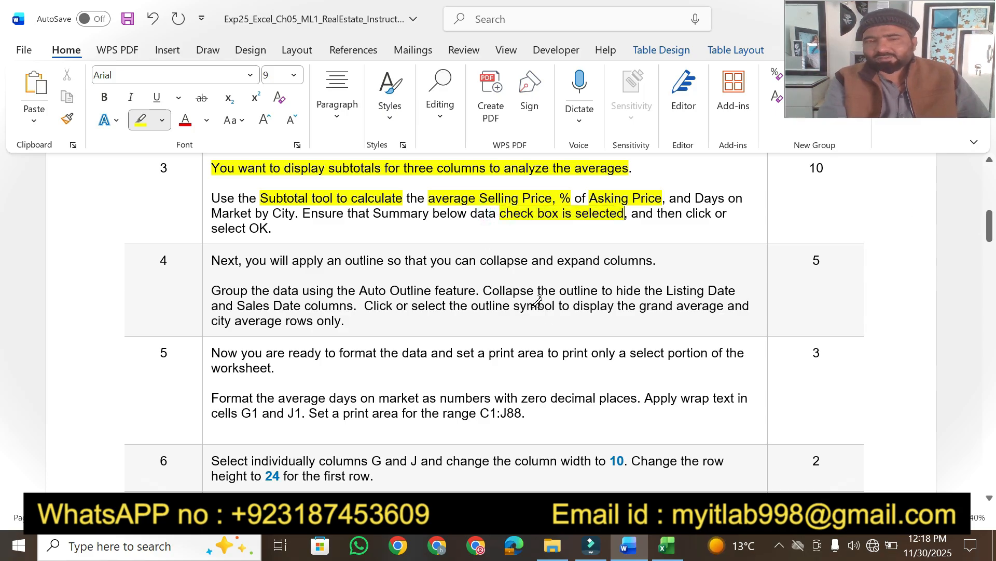
left_click(674, 556)
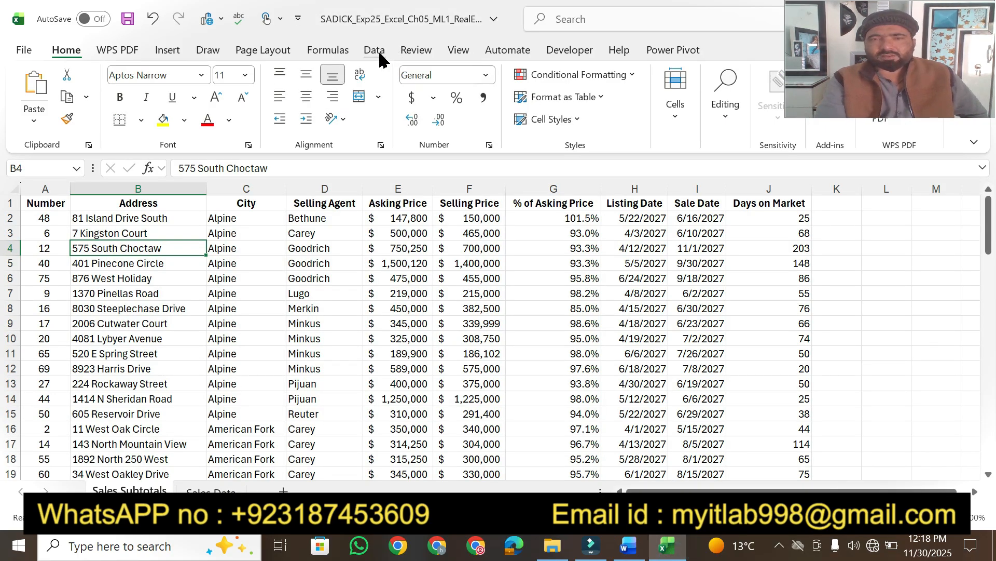
Open the Subtotal dialog from the Data tab's Outline group.
left_click(374, 50)
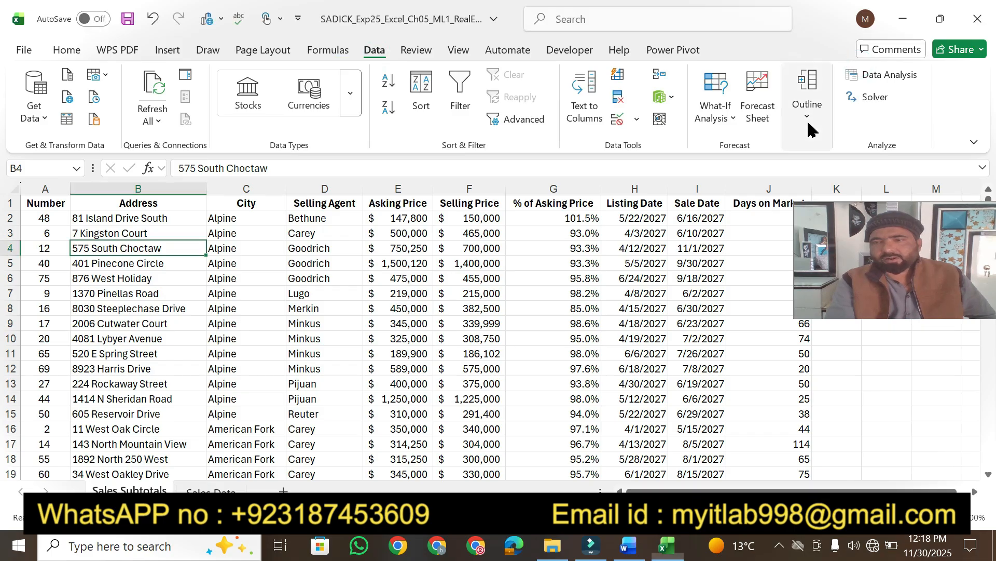
left_click(810, 128)
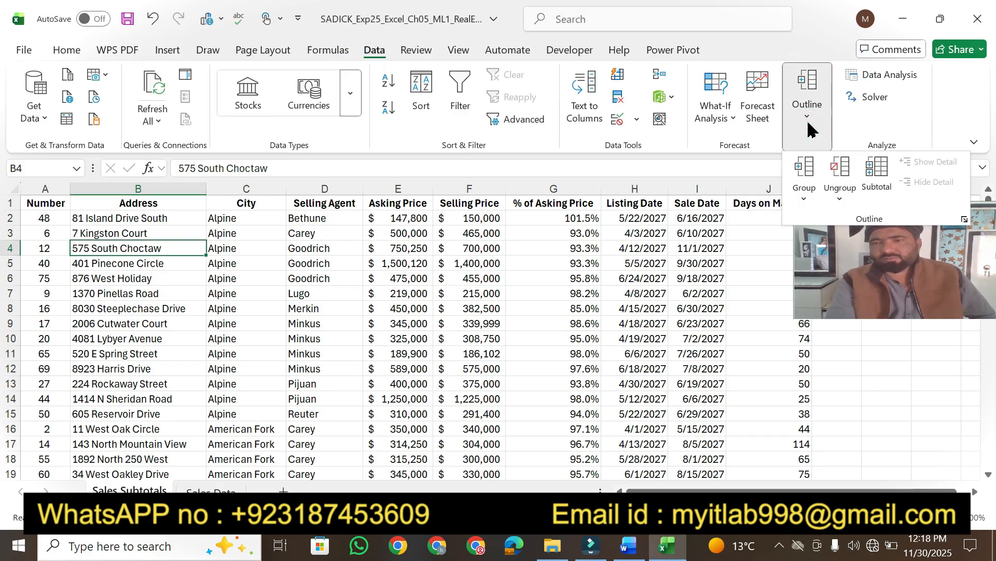
left_click(888, 171)
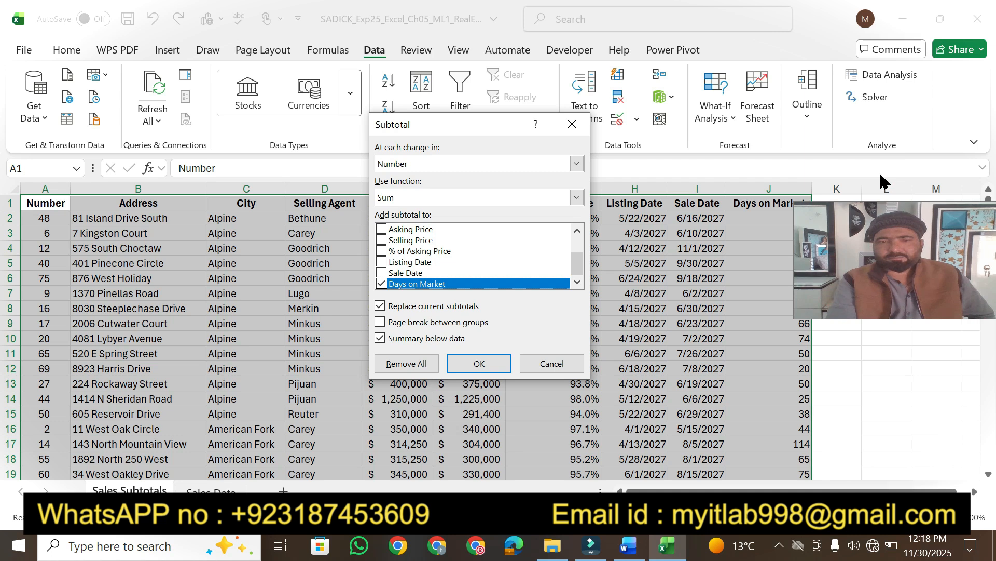
mouse_move(667, 545)
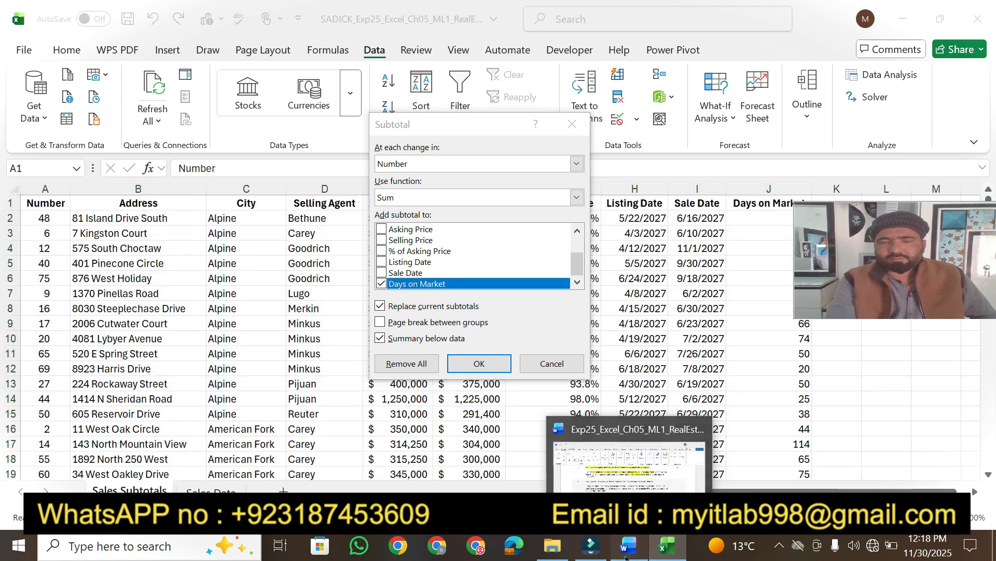
left_click(627, 546)
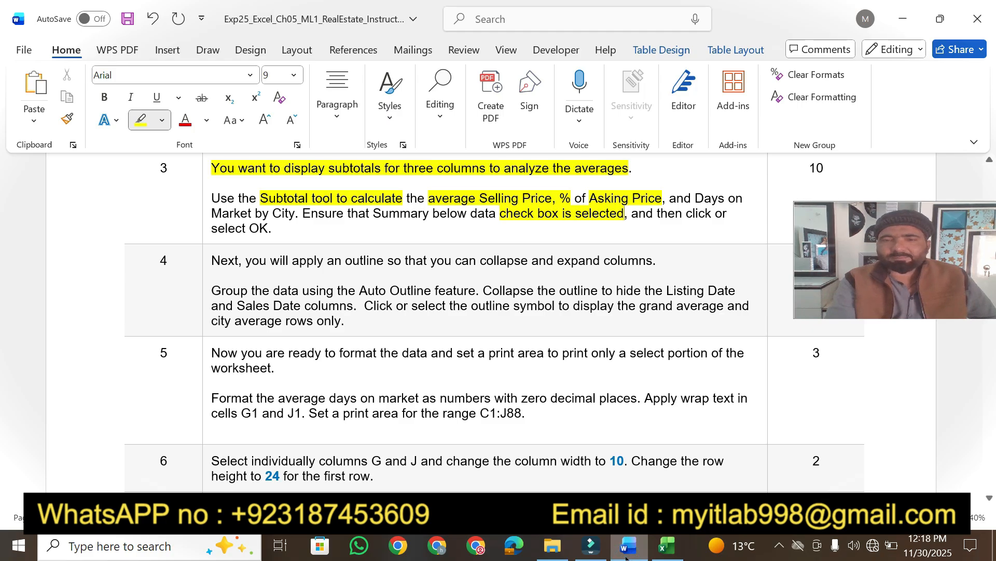
left_click(626, 558)
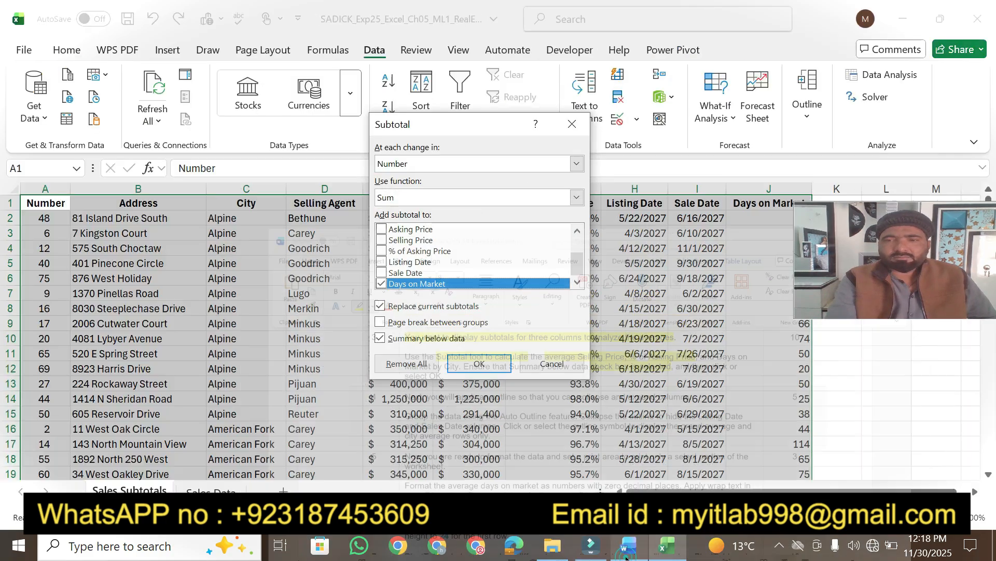
Set subtotals at each change in Selling Price using the Average function.
left_click(578, 164)
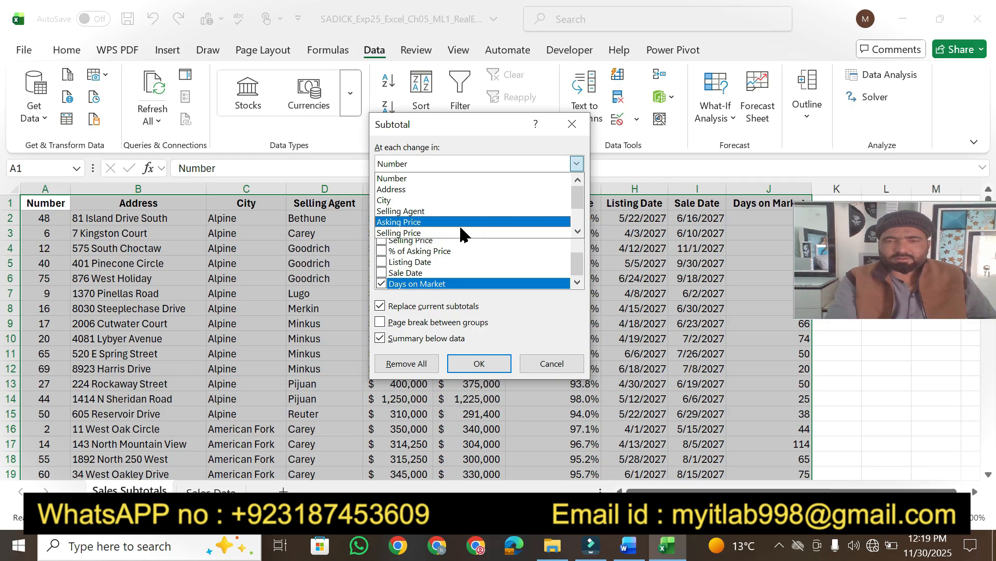
left_click(397, 233)
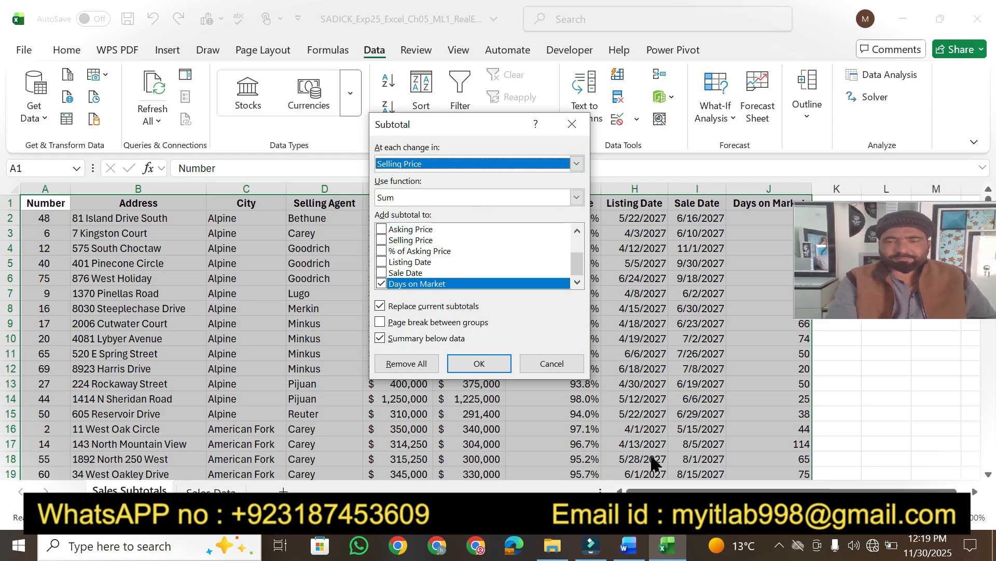
left_click(577, 197)
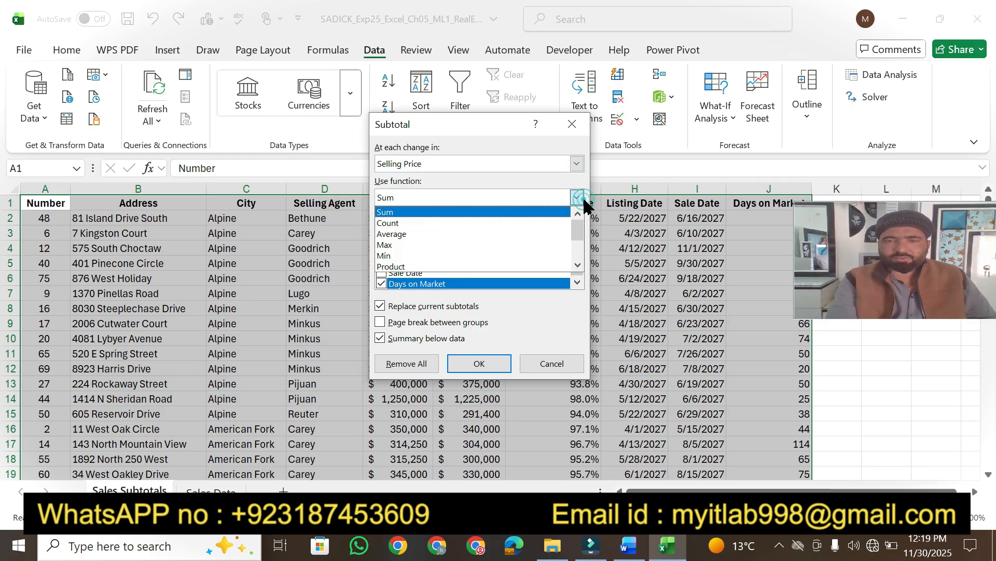
left_click(442, 235)
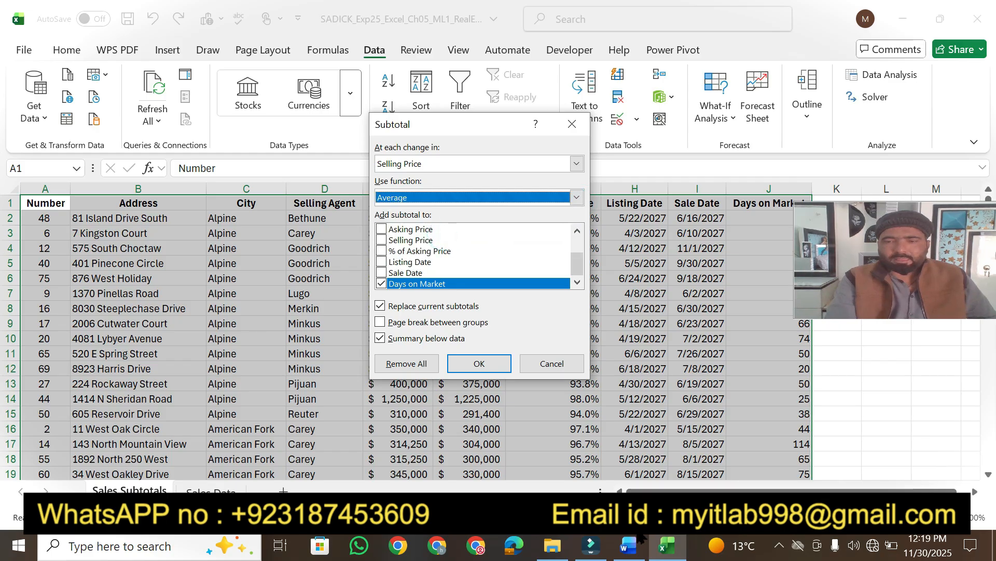
left_click(628, 545)
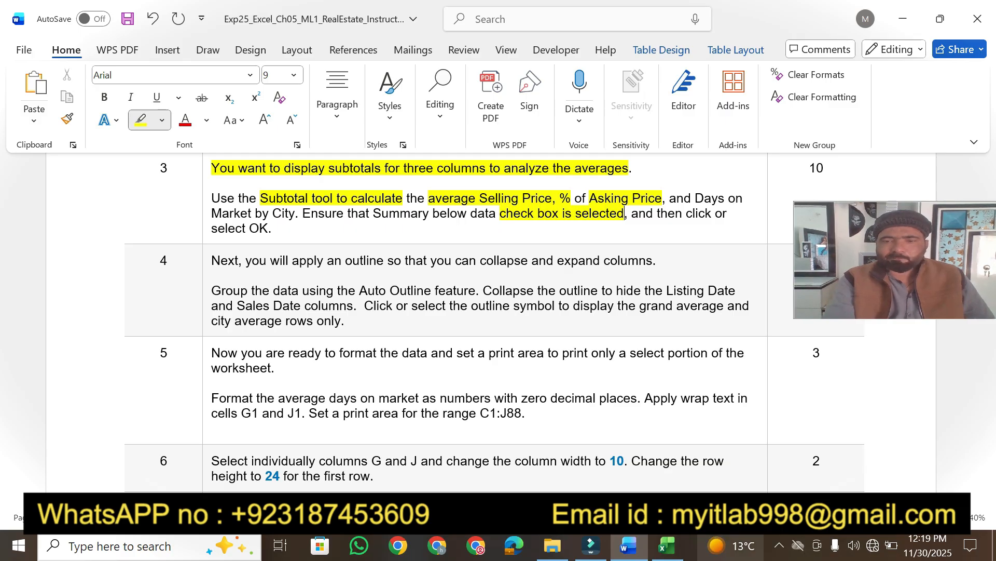
In the Subtotal dialog, group subtotals at each change in City.
left_click(656, 545)
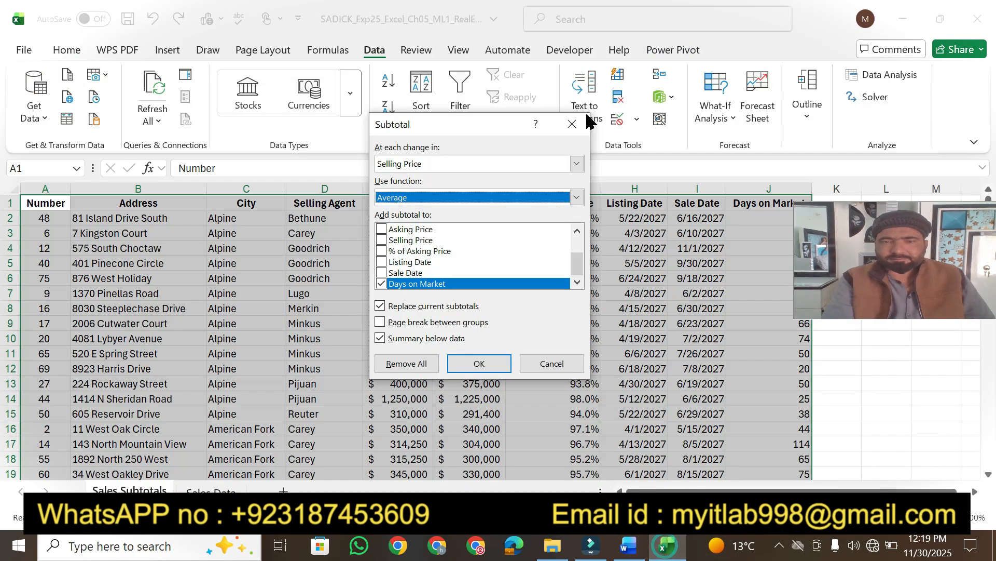
left_click(577, 165)
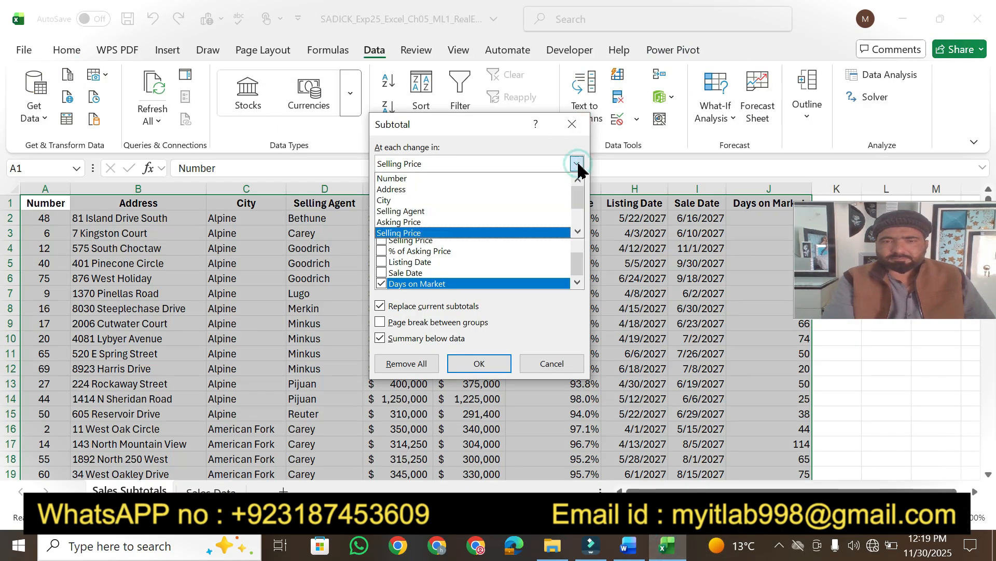
left_click(578, 170)
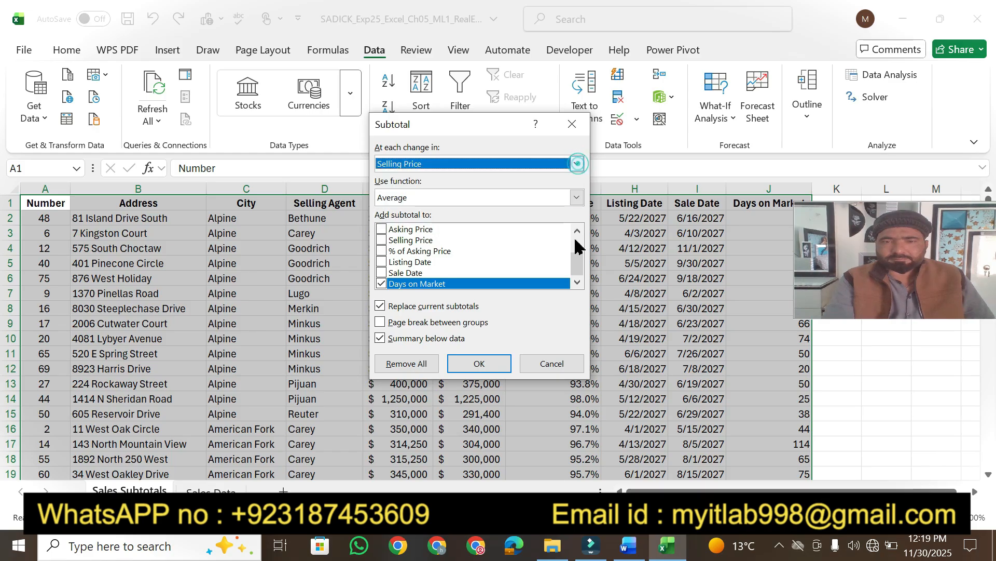
left_click(628, 545)
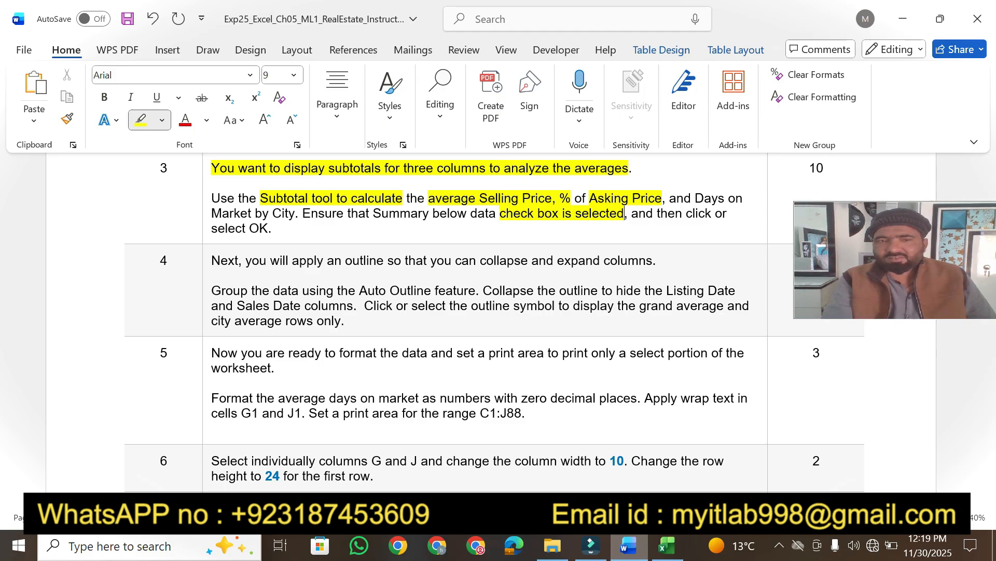
left_click(667, 545)
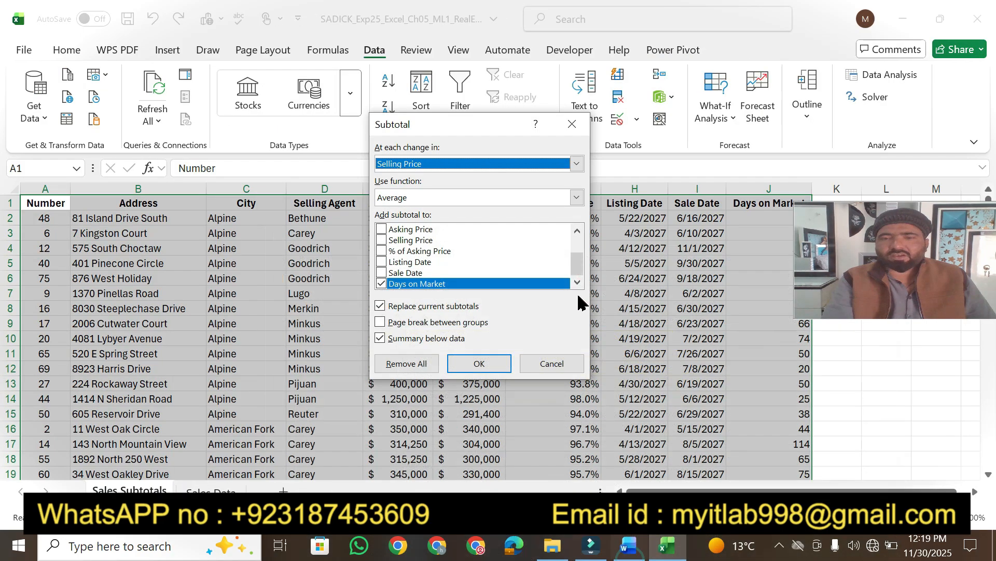
left_click(577, 164)
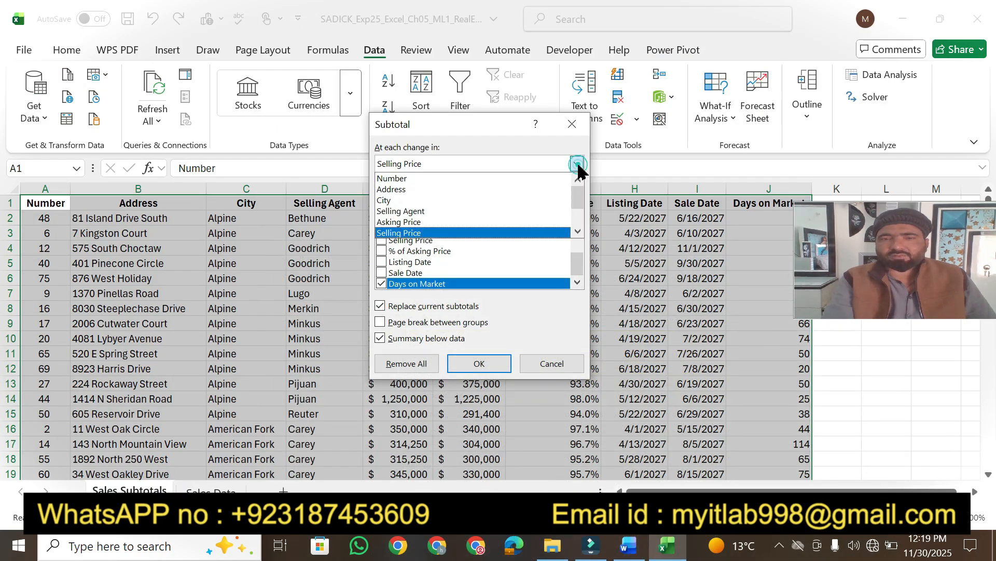
left_click(491, 201)
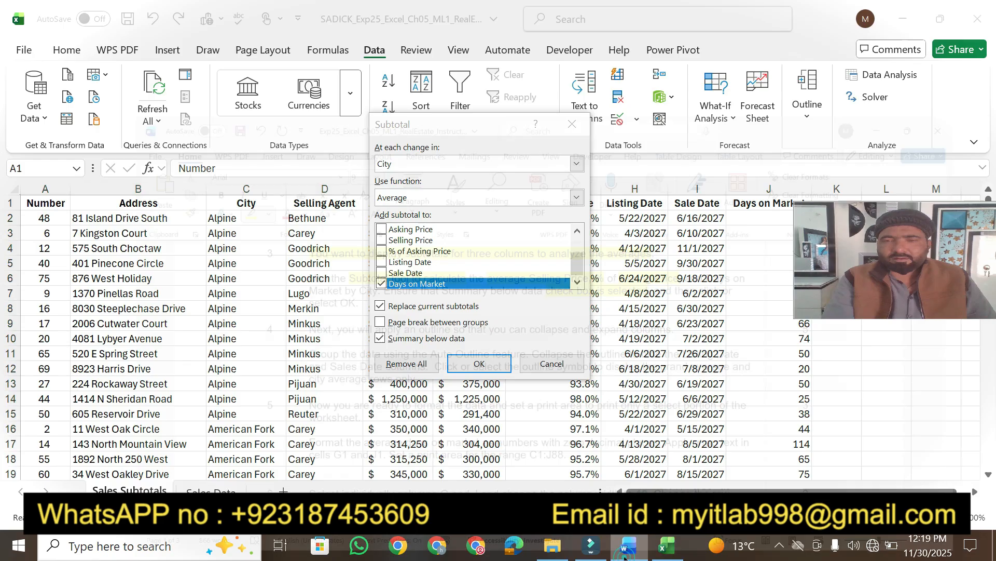
left_click(628, 545)
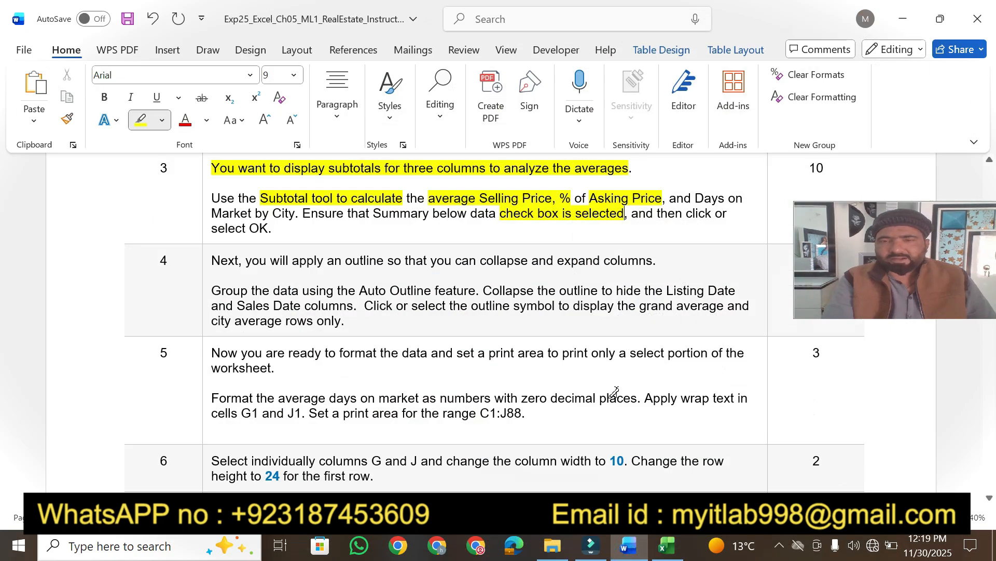
left_click(668, 545)
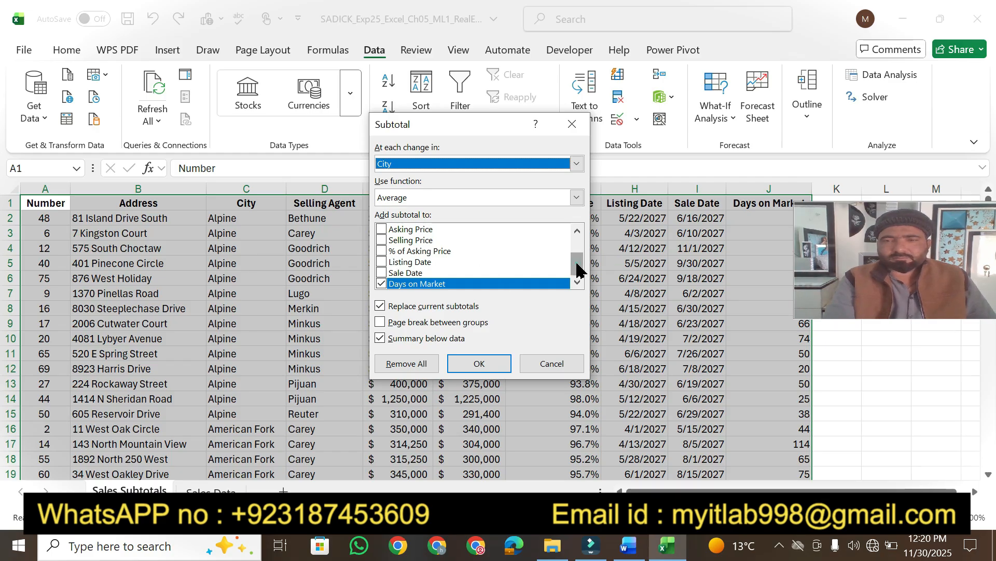
Average Selling Price, % of Asking Price and Days on Market, and apply the subtotals.
left_click_drag(580, 270, 575, 241)
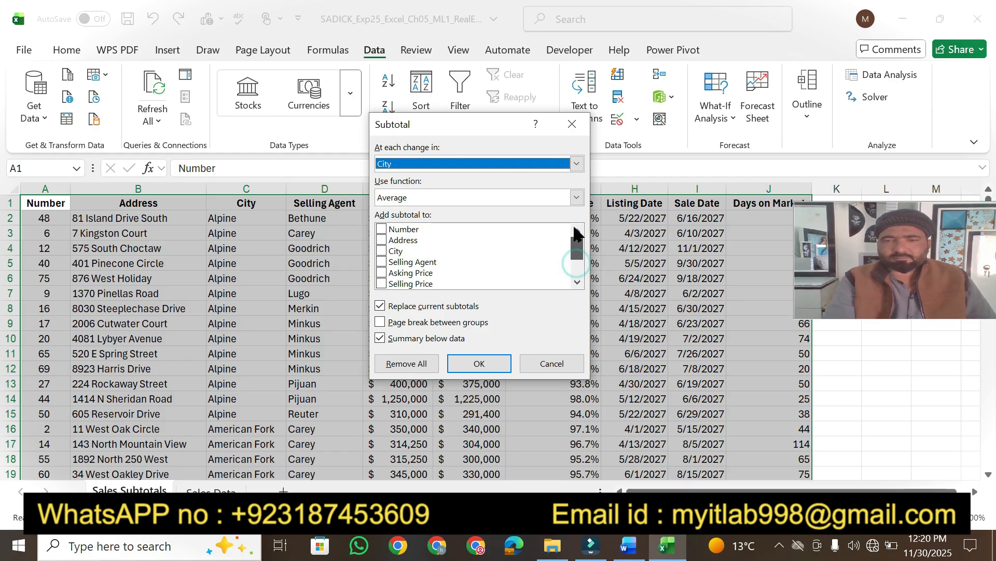
left_click(577, 283)
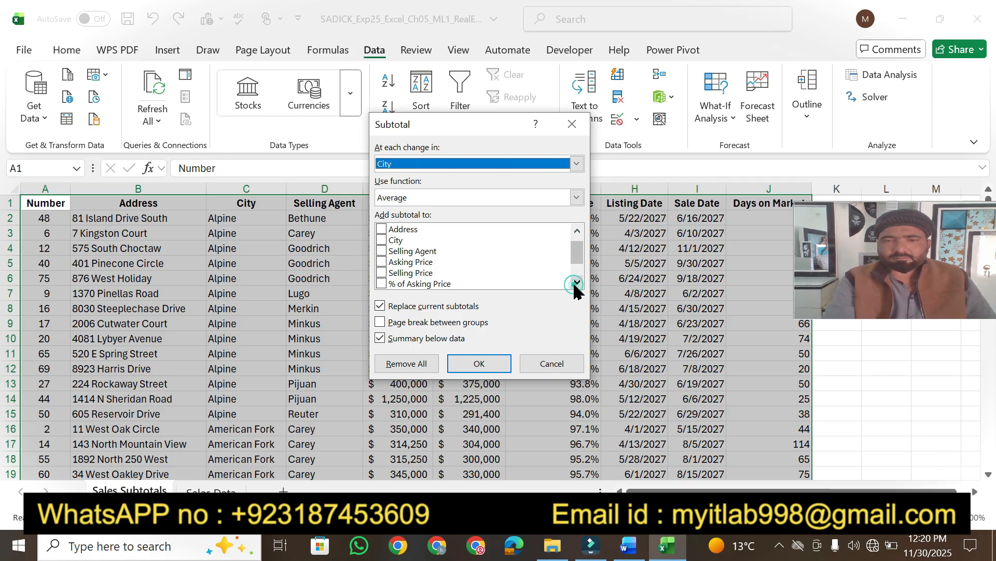
left_click(386, 273)
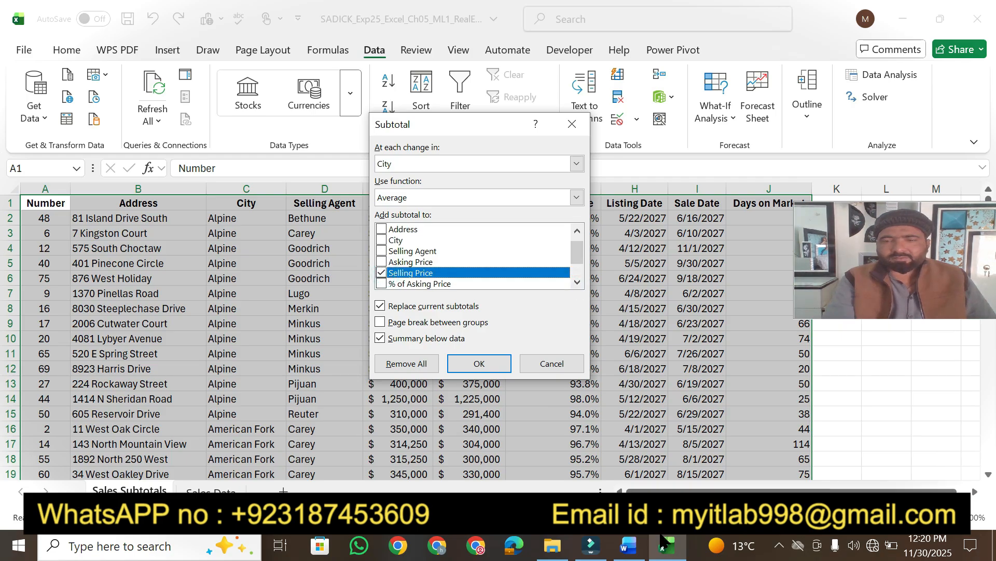
mouse_move(657, 541)
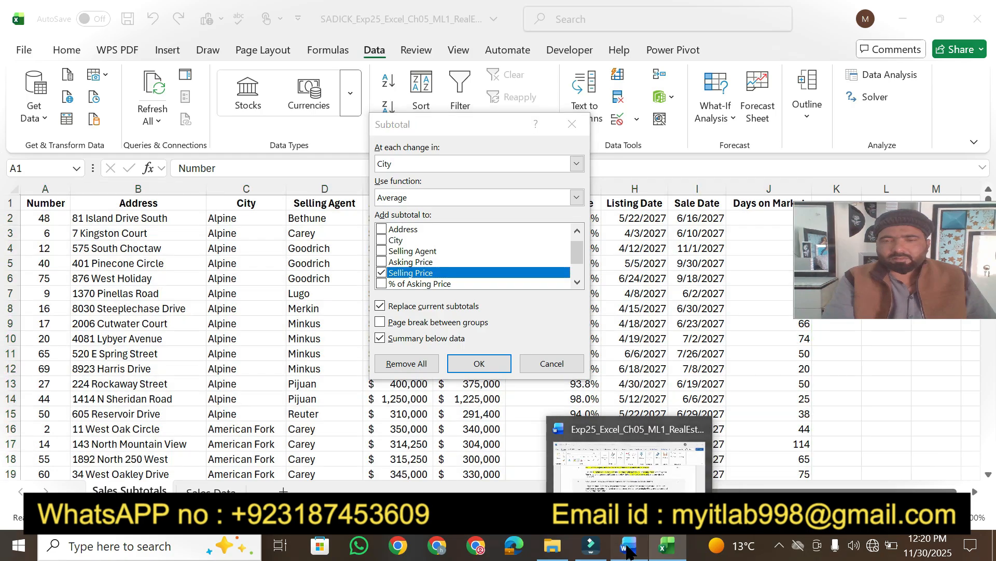
left_click(628, 546)
left_click(667, 545)
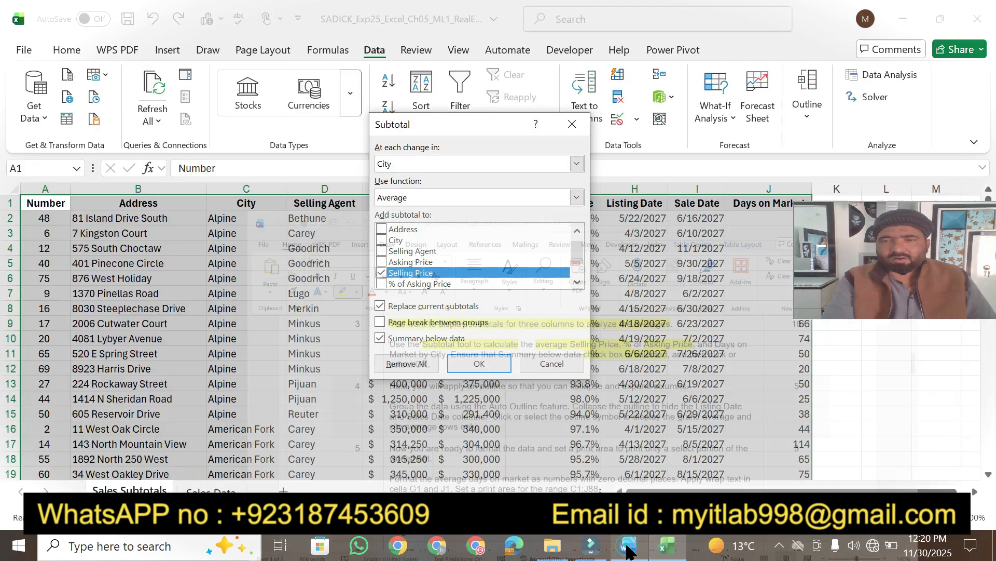
left_click(382, 283)
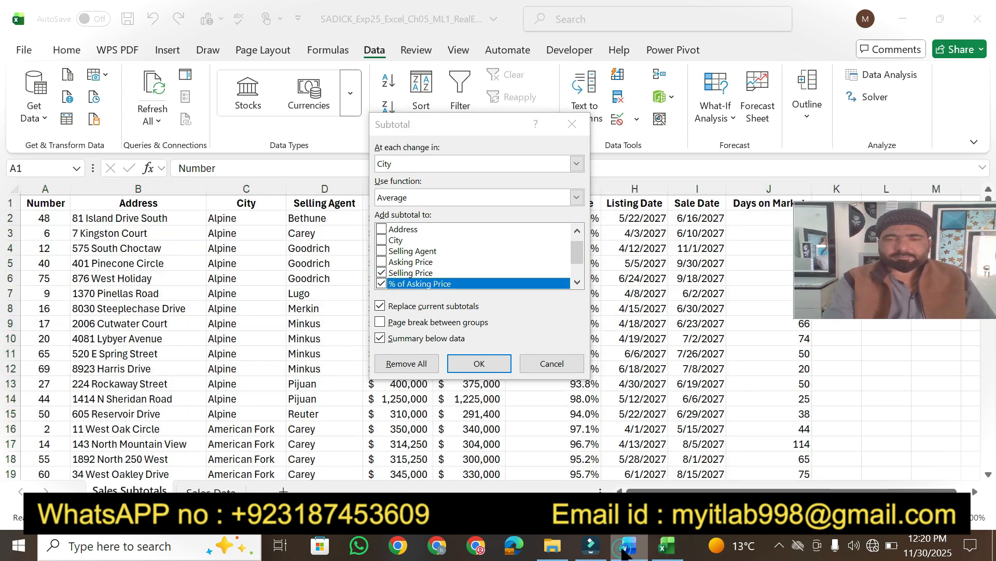
left_click(627, 547)
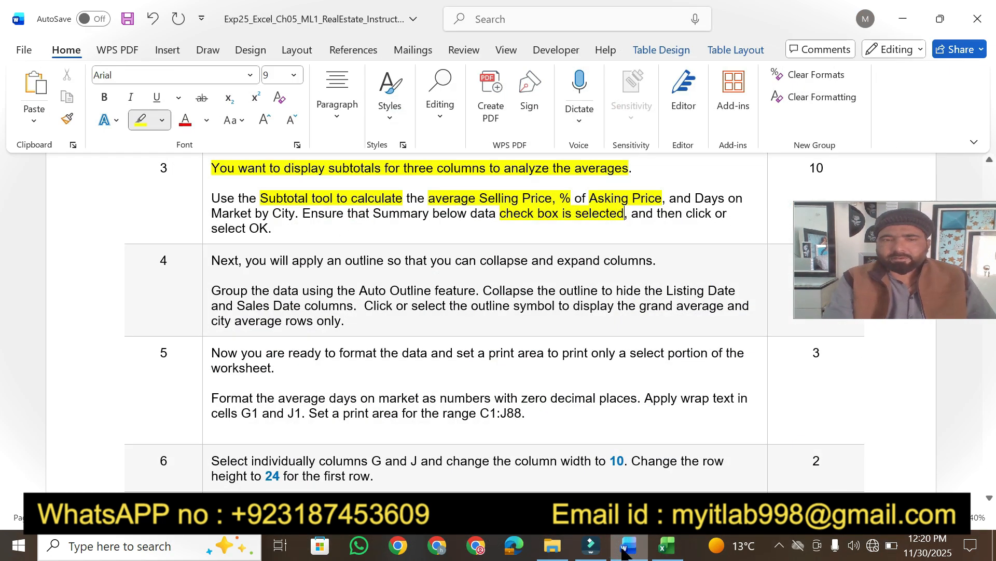
left_click(667, 546)
left_click(576, 282)
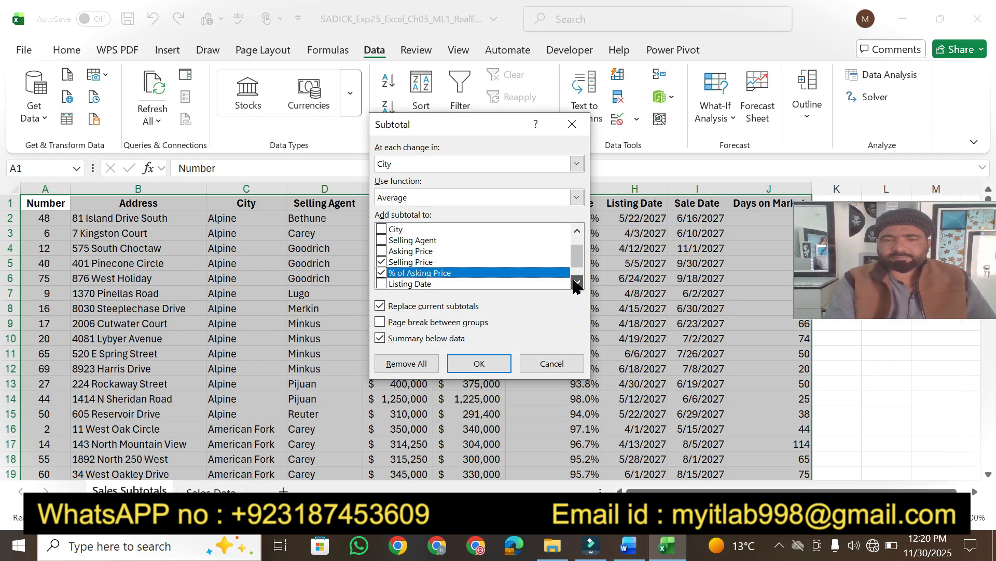
left_click(577, 282)
left_click(576, 283)
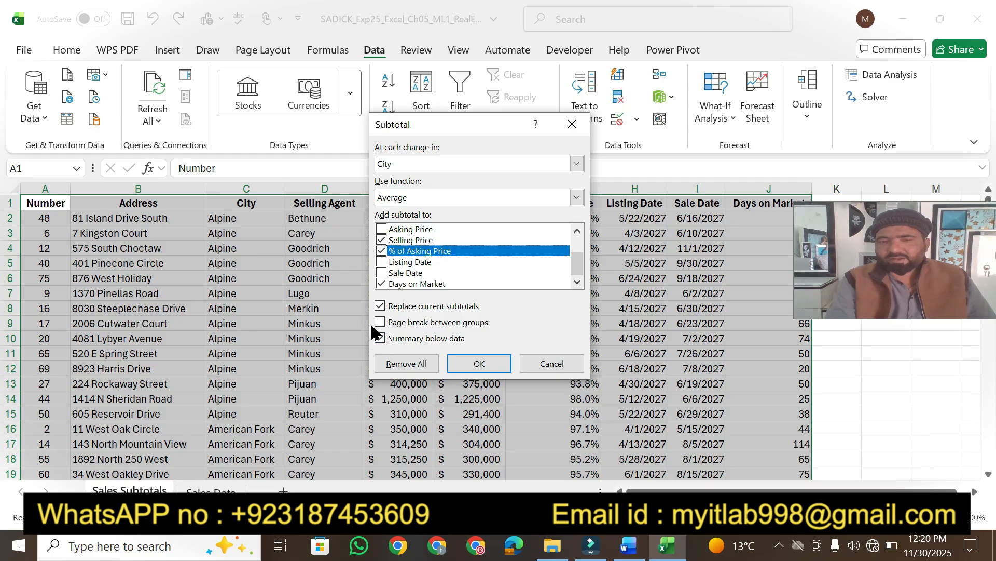
left_click(461, 365)
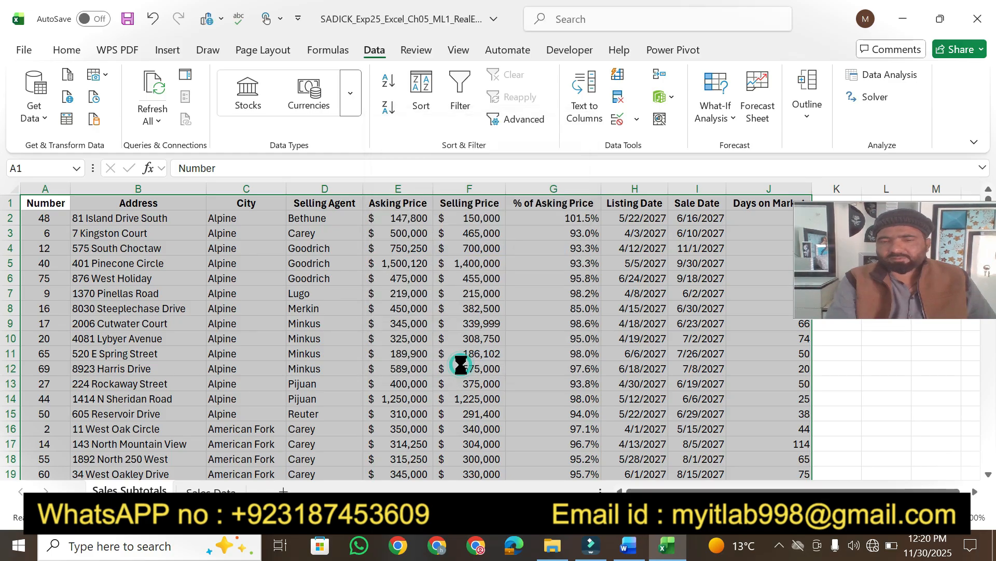
Highlight step 3's 10 points in yellow in the Word instructions.
left_click(628, 546)
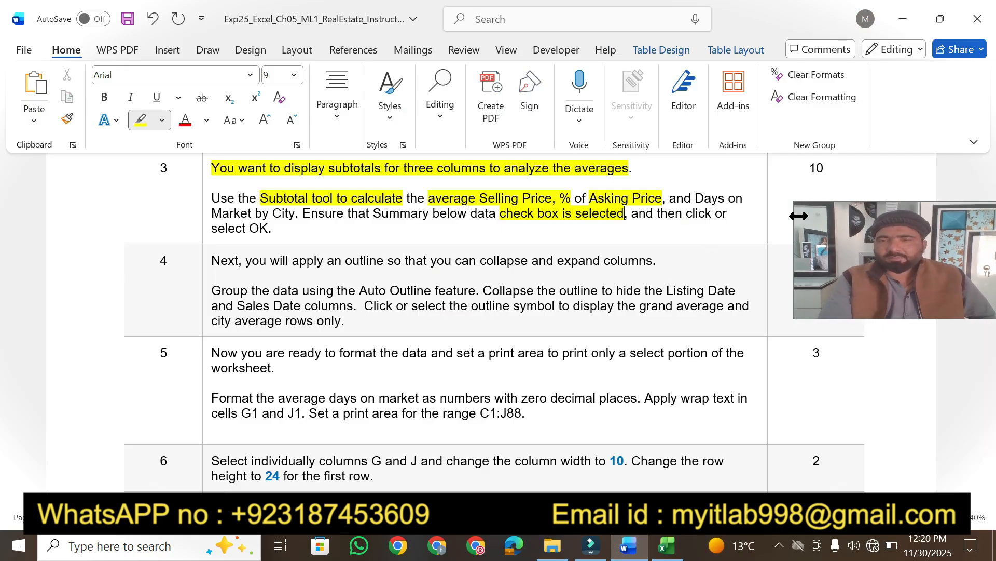
left_click_drag(811, 170, 827, 171)
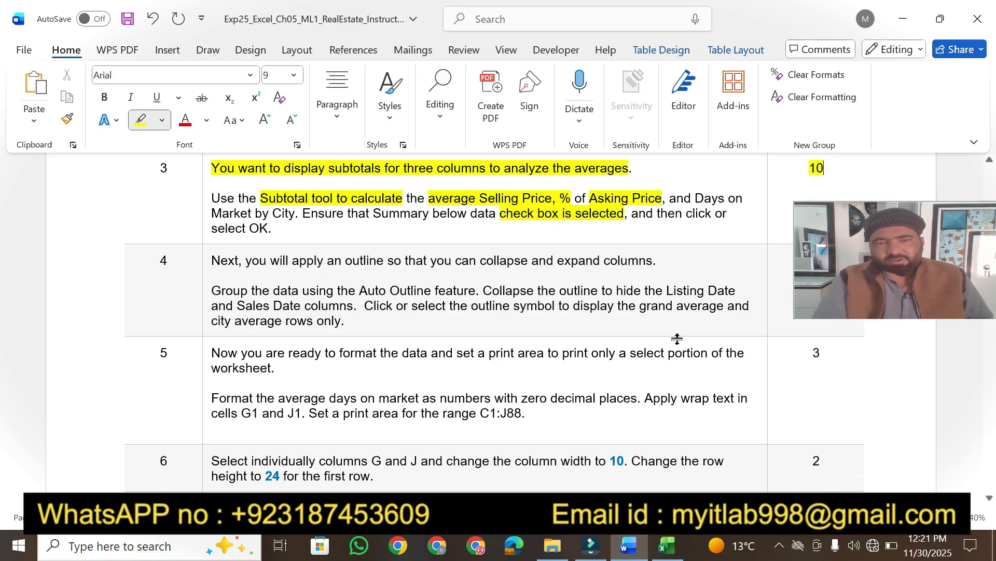
left_click(667, 546)
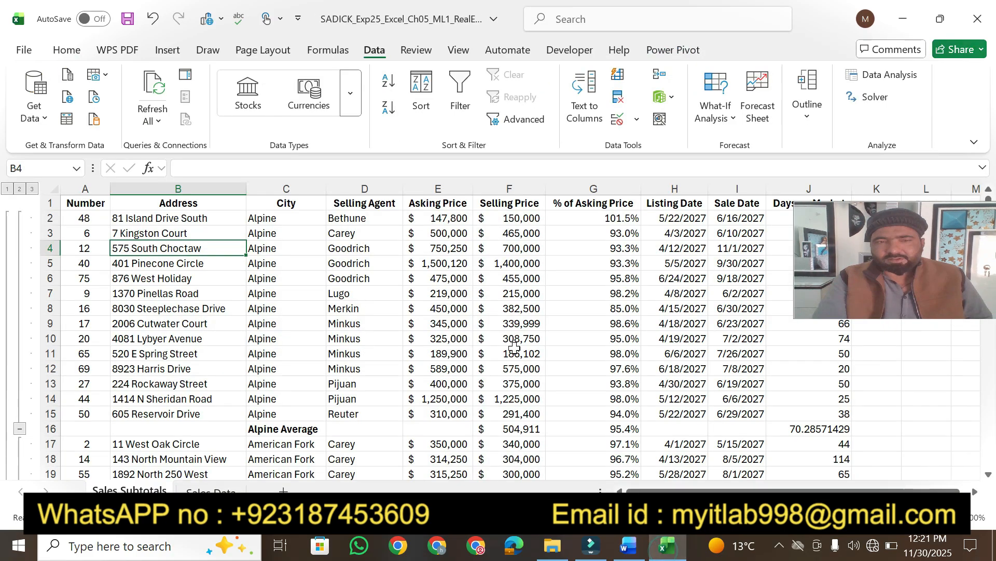
left_click(628, 546)
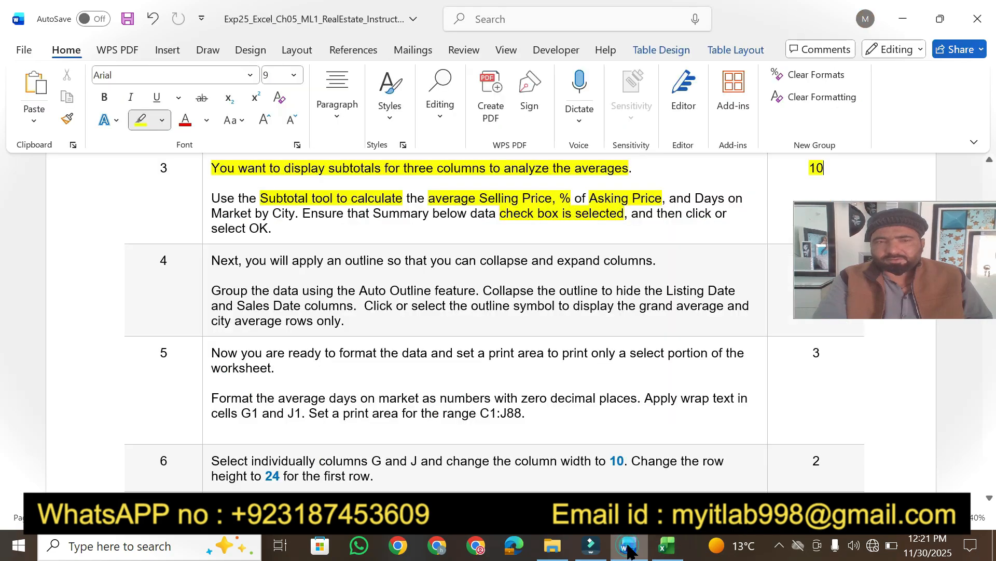
Highlight step 4's opening, Auto Outline and collapse-dates sentences, then return to Excel.
left_click_drag(921, 246, 914, 52)
left_click(960, 451)
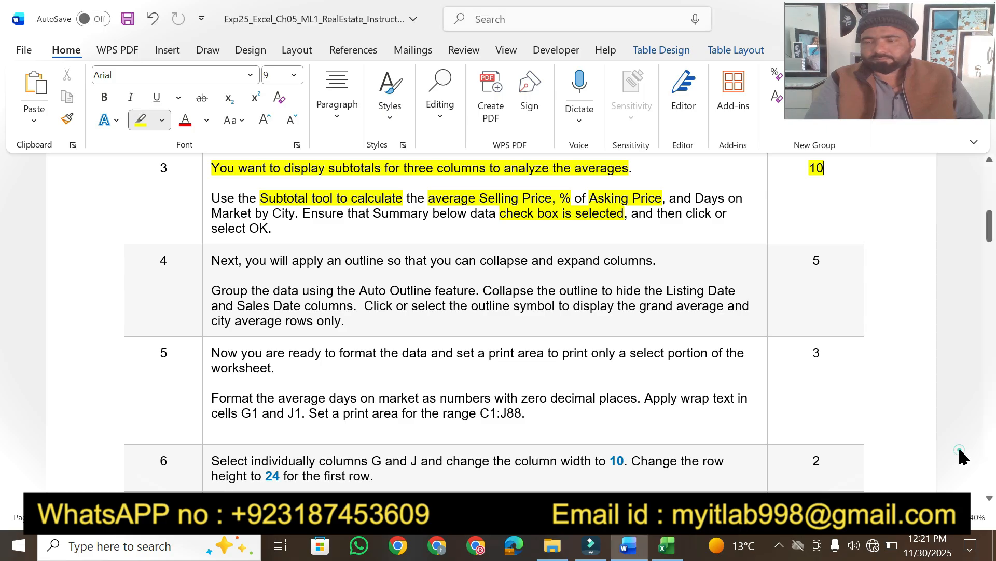
left_click(990, 498)
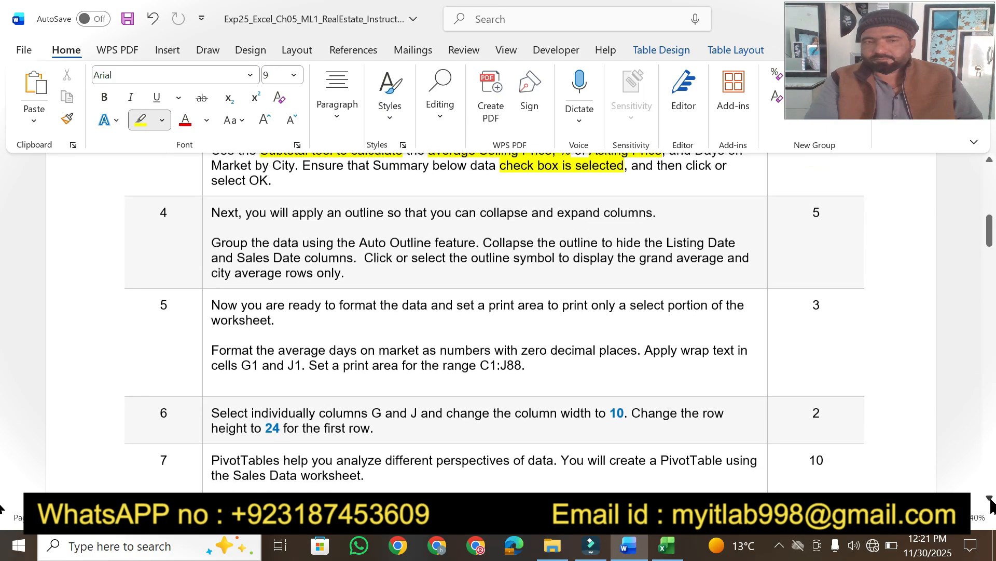
left_click(990, 498)
left_click(990, 498)
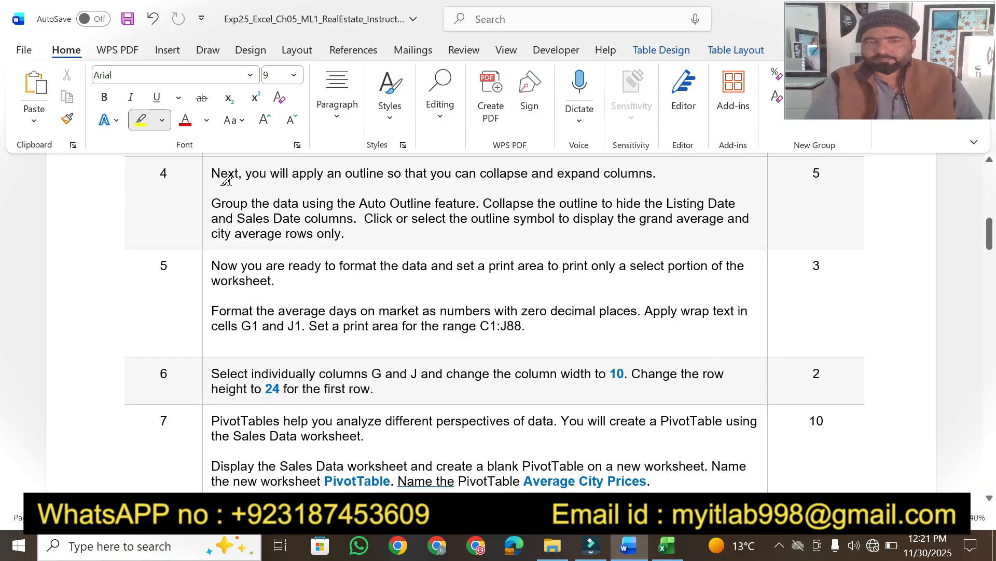
left_click_drag(211, 172, 653, 172)
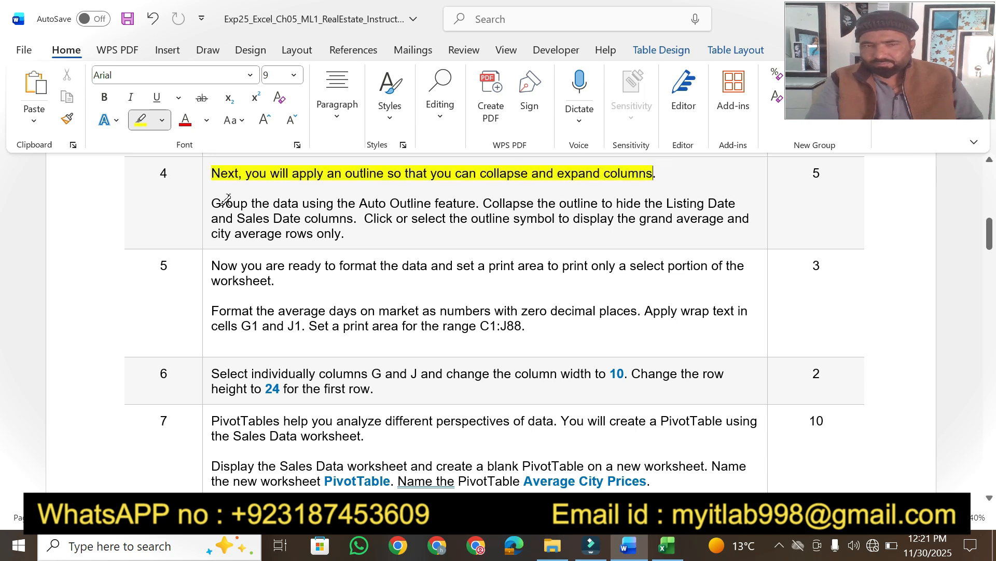
left_click_drag(283, 199, 739, 205)
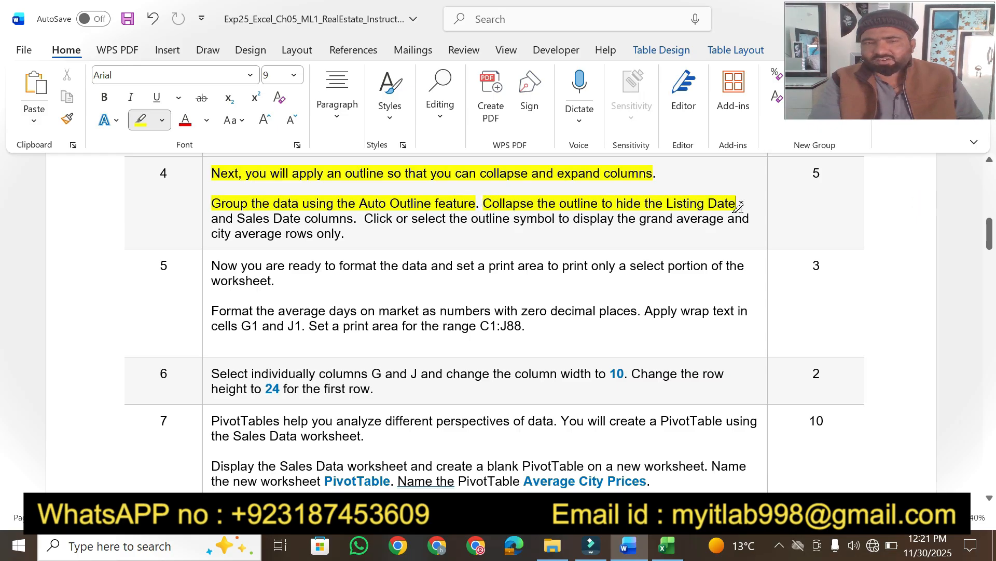
mouse_move(236, 218)
left_mouse_down()
mouse_move(340, 233)
mouse_move(355, 219)
left_mouse_up()
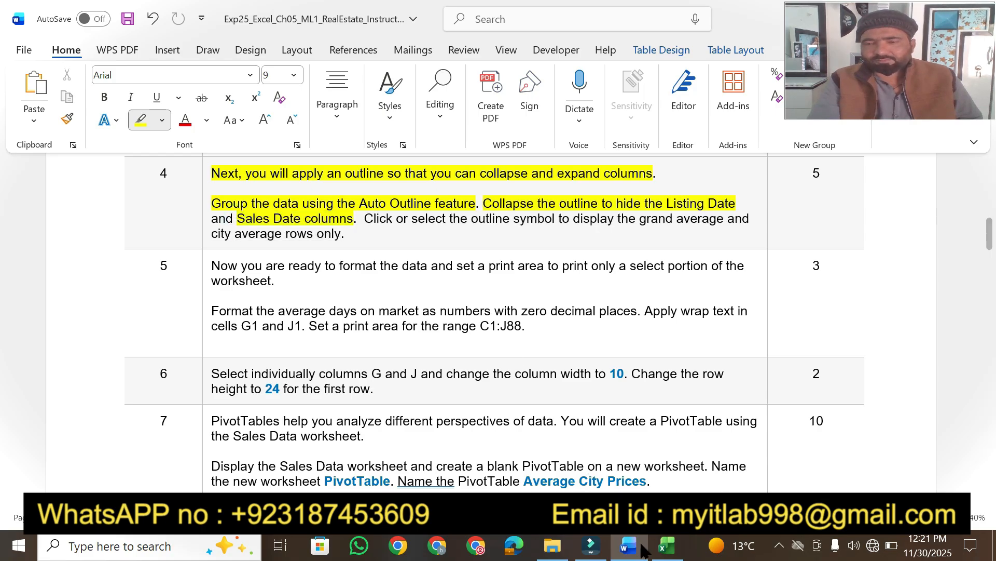
left_click(667, 545)
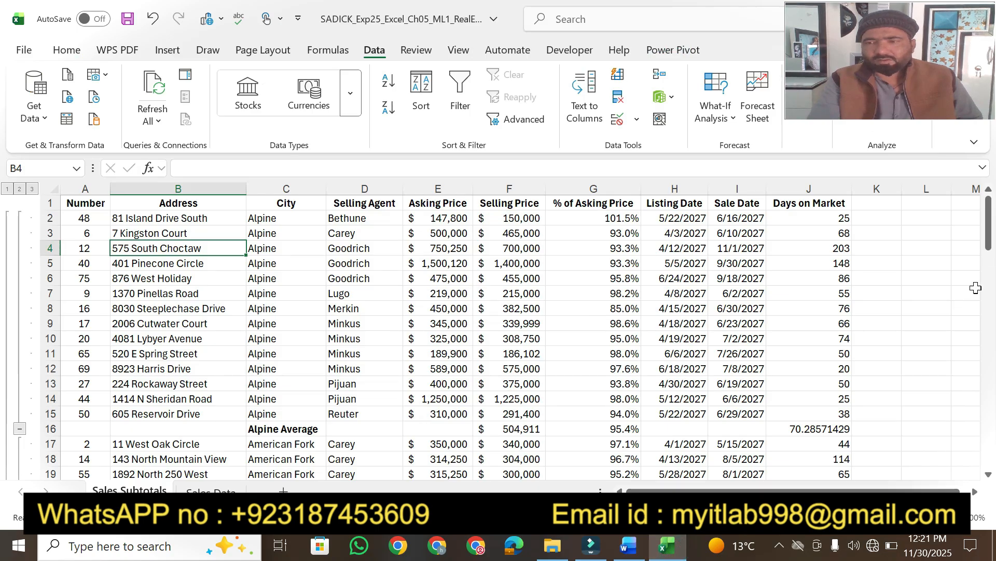
Apply Auto Outline to the subtotaled data, replacing the existing outline.
left_click(989, 237)
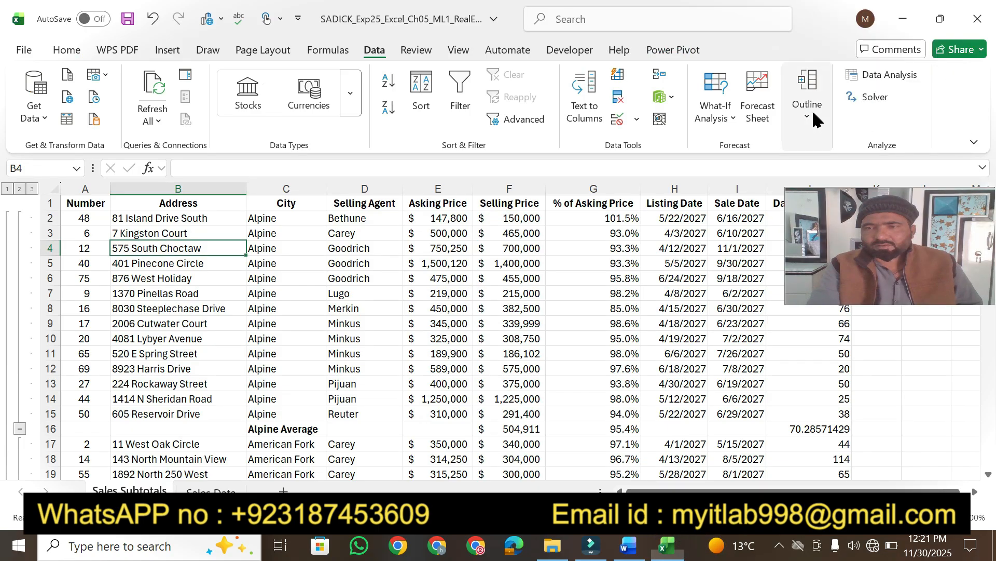
left_click(810, 103)
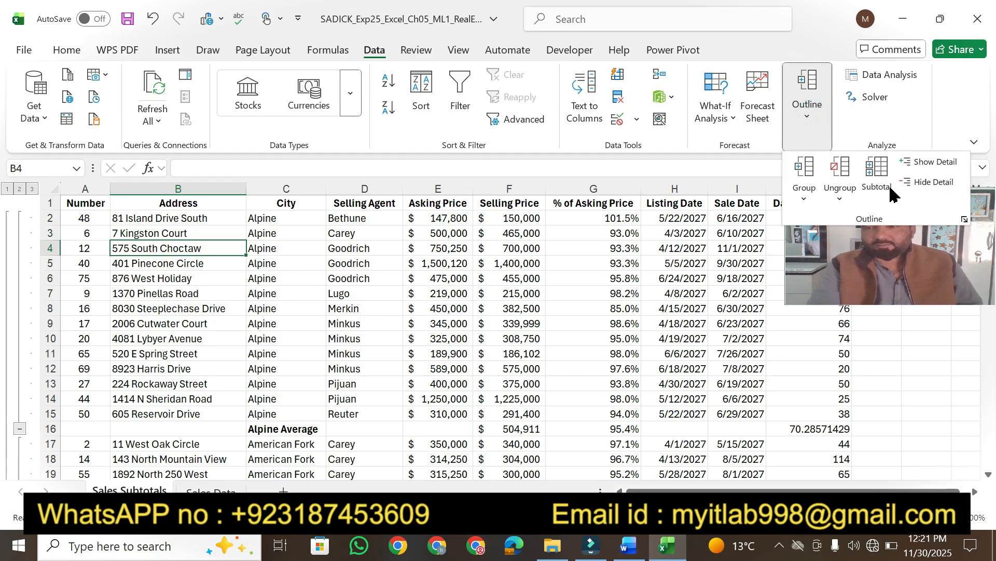
left_click(804, 199)
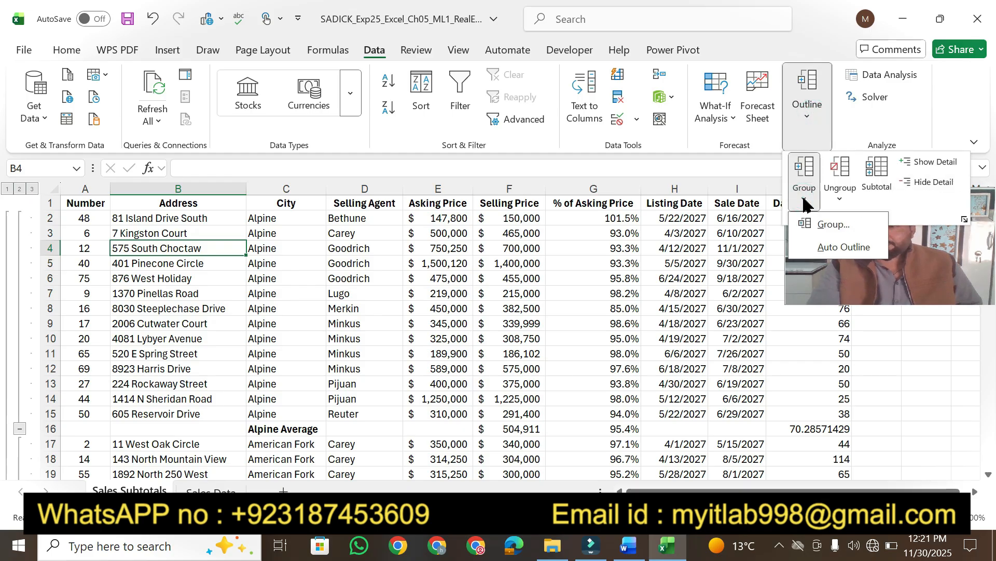
left_click(848, 242)
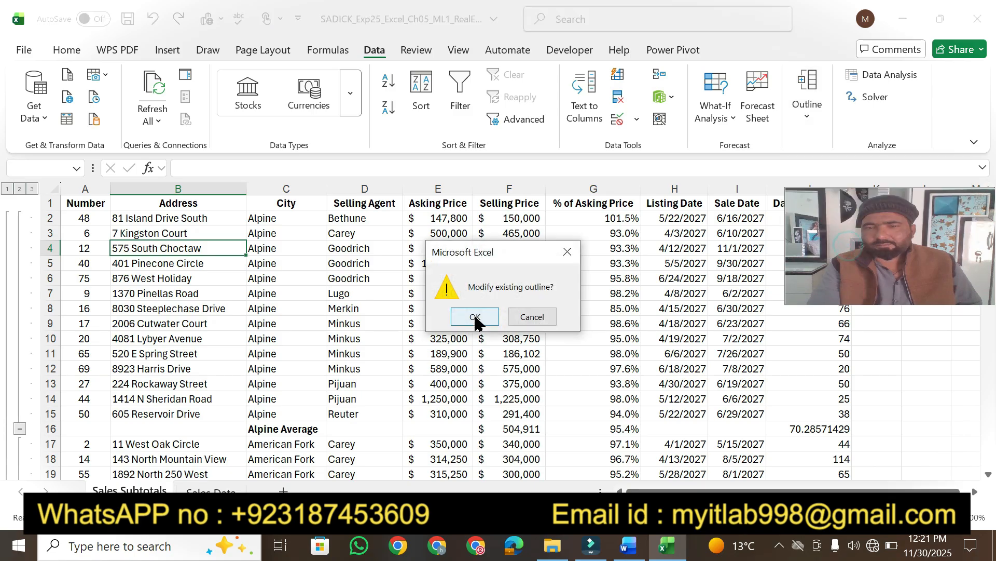
left_click(468, 315)
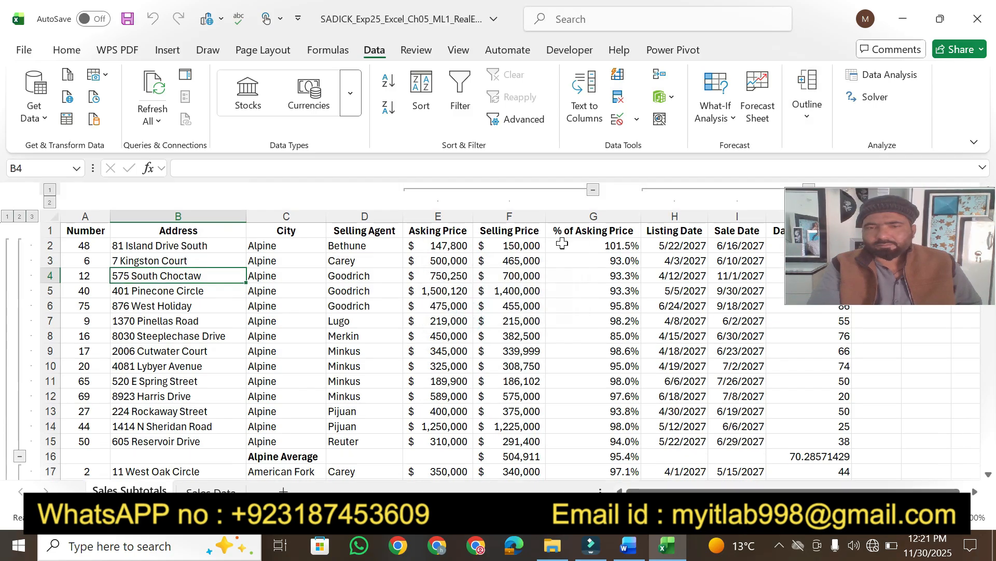
left_click(886, 273)
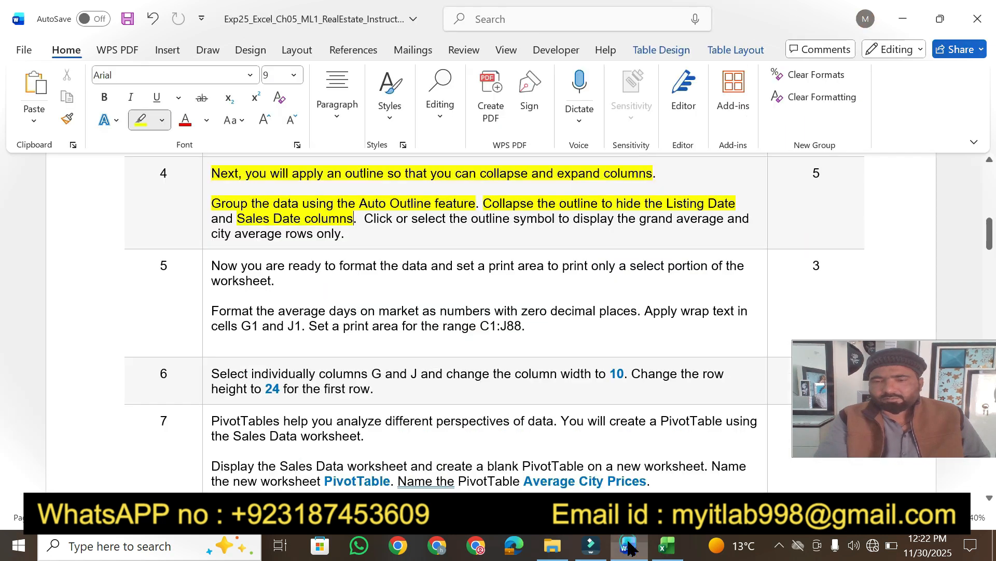
left_click(629, 546)
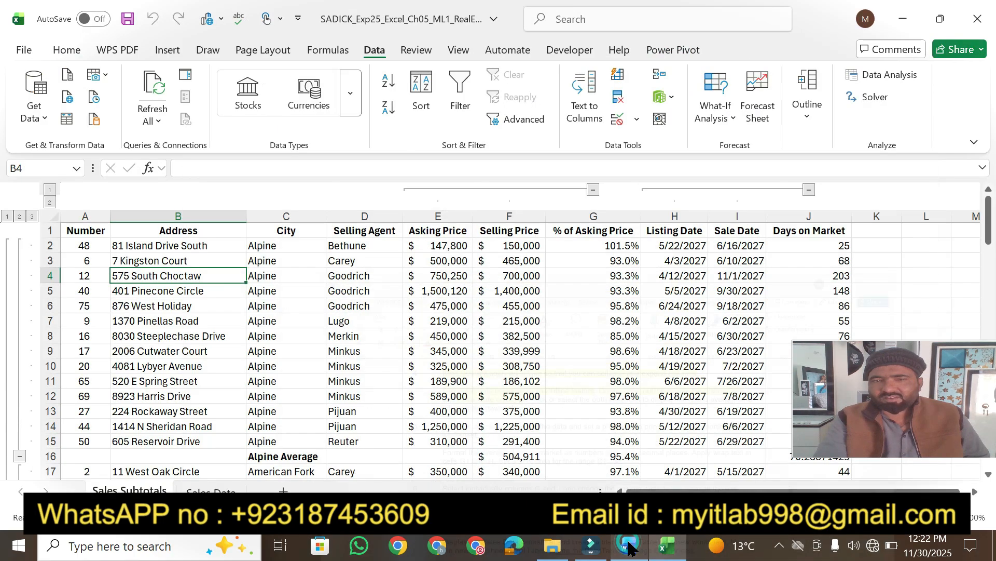
Collapse the Listing Date and Sale Date columns and highlight step 4's outline-symbol and city-average sentences.
left_click(667, 546)
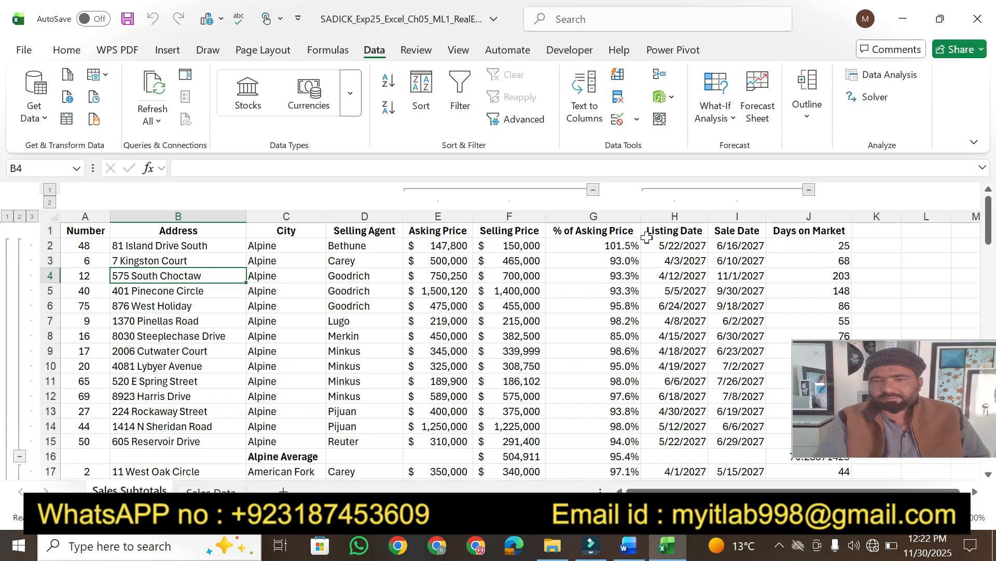
left_click(809, 190)
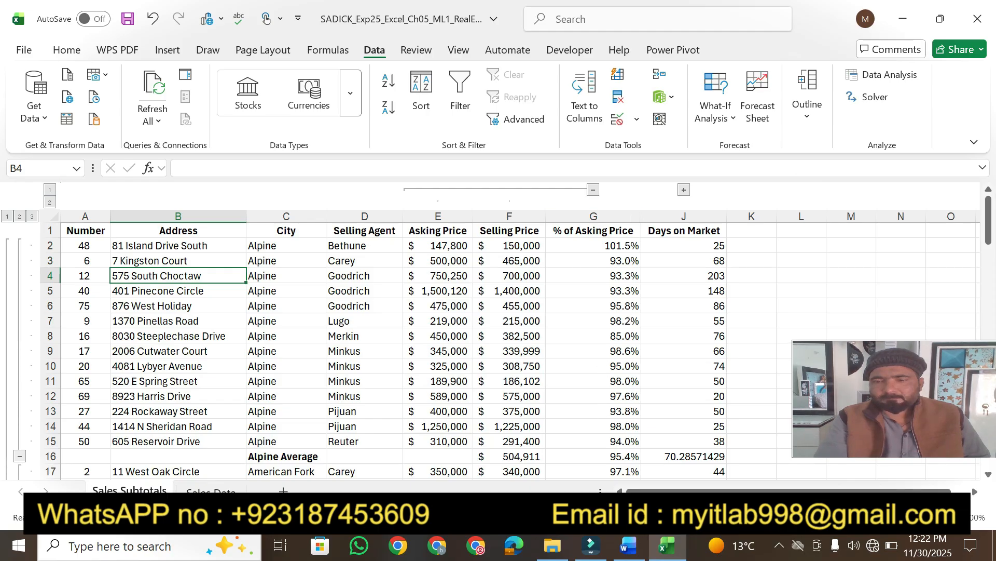
left_click(628, 545)
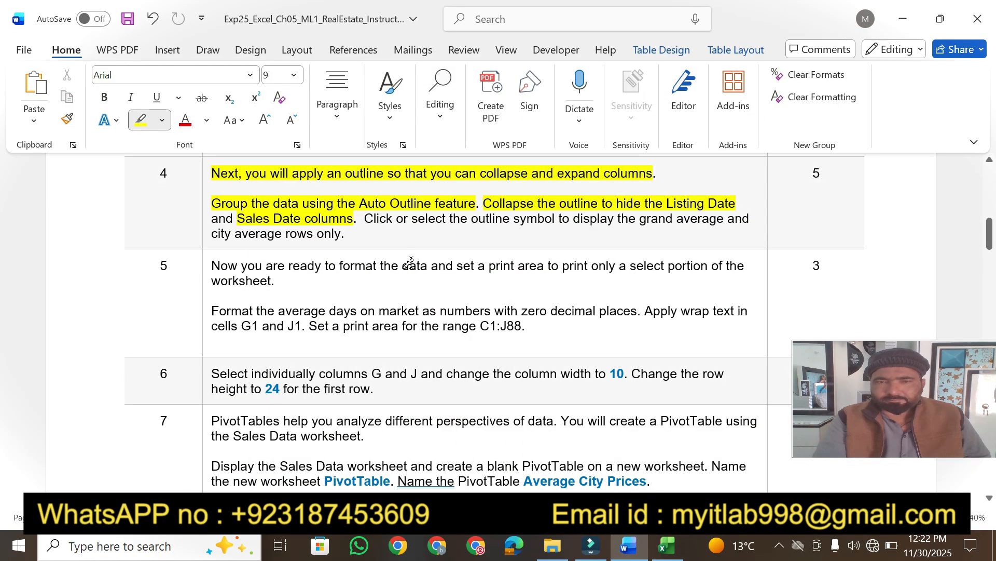
left_click_drag(406, 222, 723, 219)
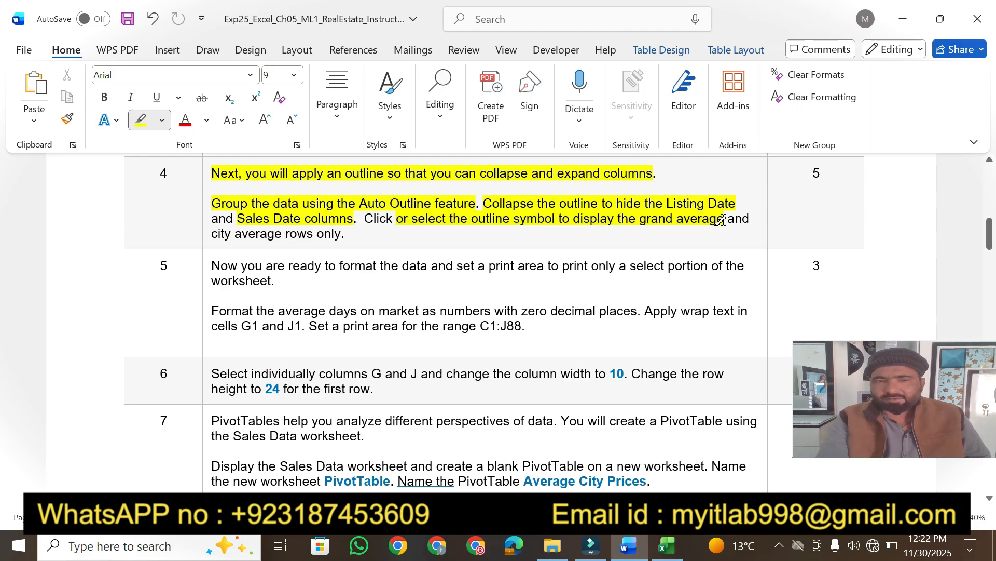
left_click_drag(213, 228, 345, 235)
Switch to outline level 2 so only city averages and the Grand Average show.
left_click(668, 548)
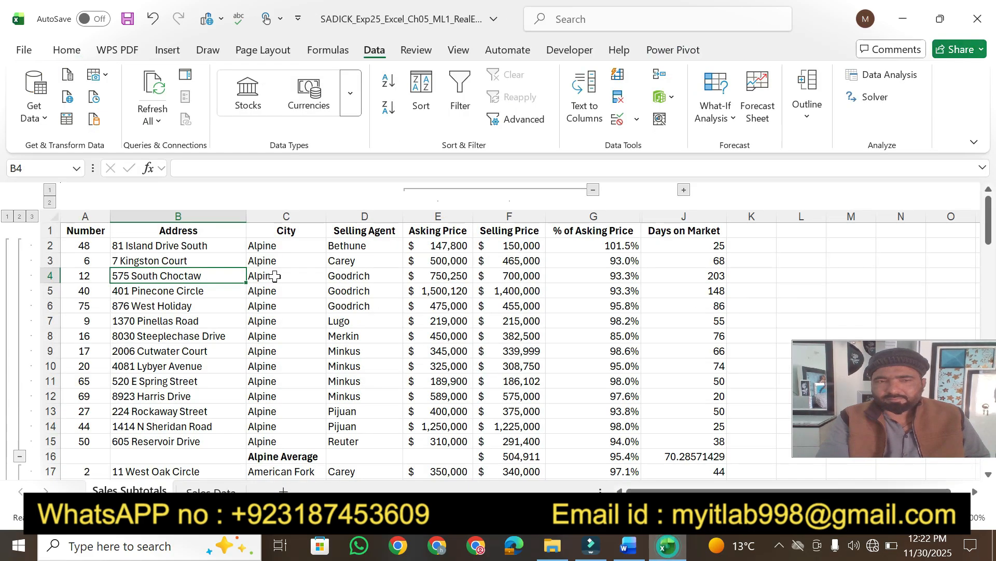
left_click(20, 217)
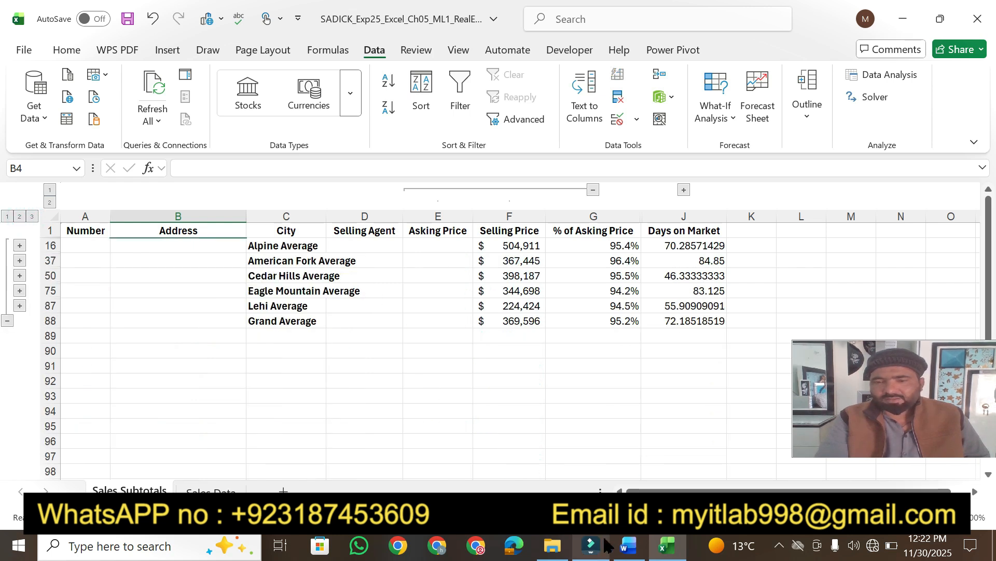
left_click(626, 545)
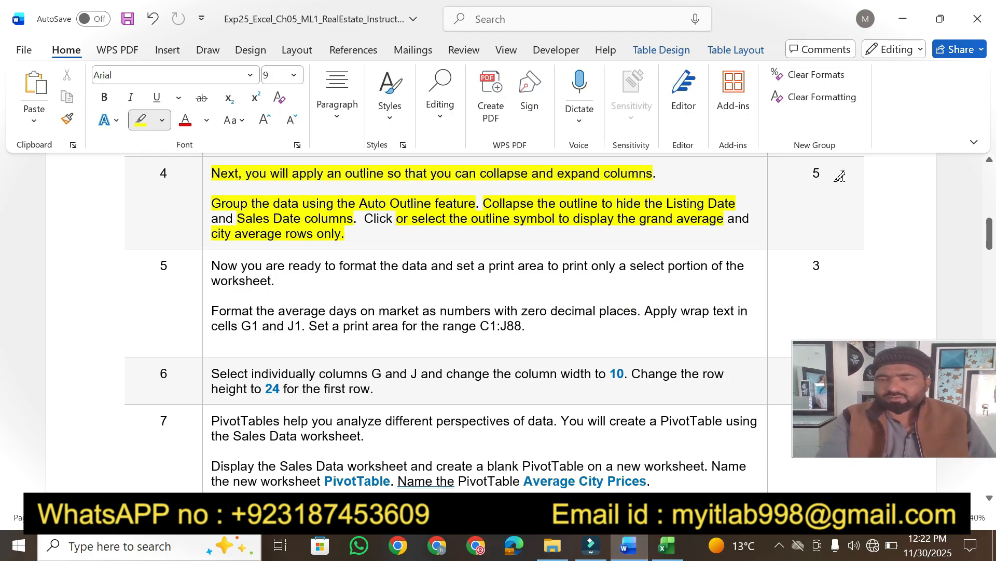
Highlight step 4's 5 points in yellow in the Word instructions.
left_click_drag(808, 173, 821, 173)
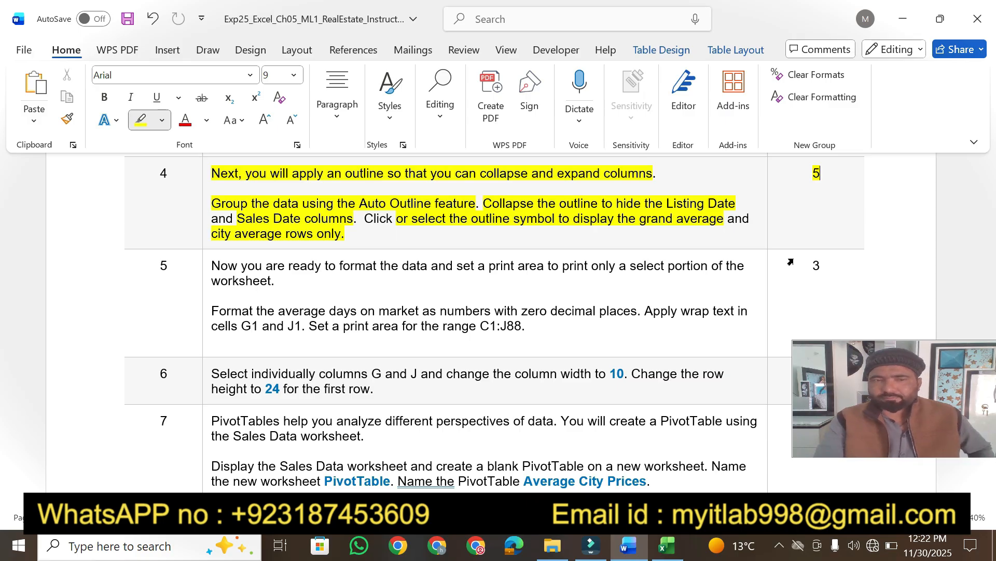
left_click(674, 551)
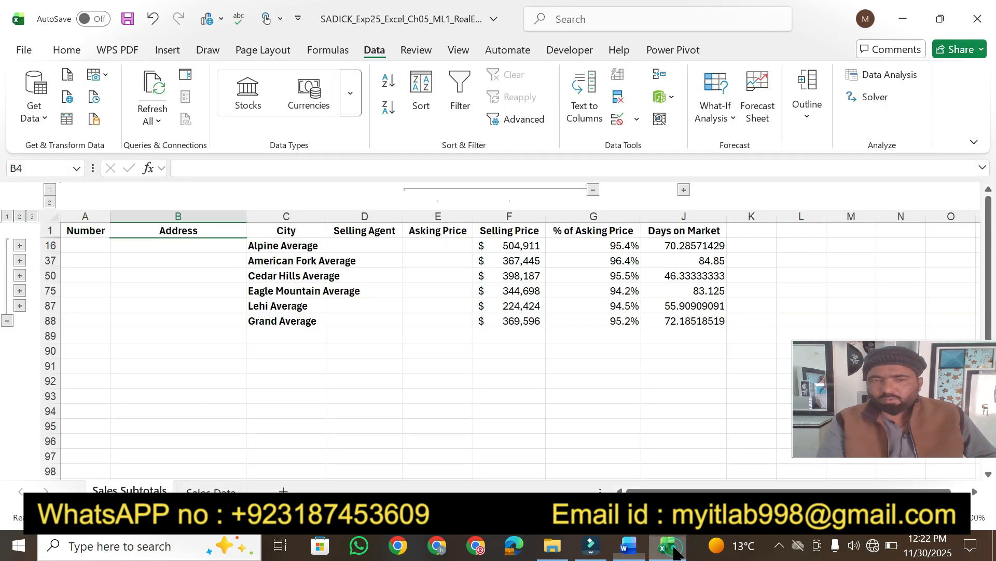
left_click(628, 546)
Highlight step 5's print-area sentence and the zero-decimal Days on Market instruction.
left_click_drag(945, 389, 945, 58)
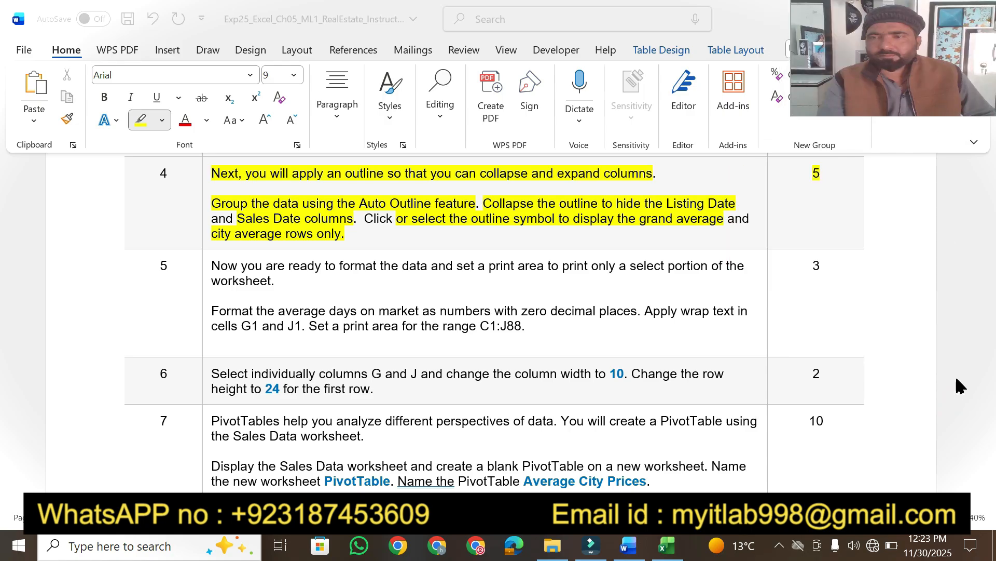
left_click(961, 446)
left_click(990, 498)
scroll(990, 499, "down", 2)
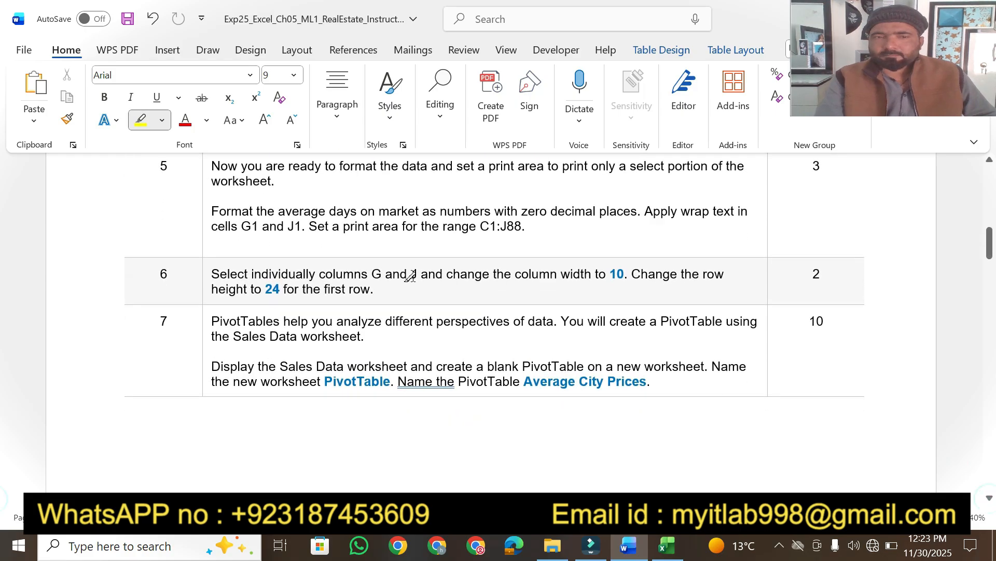
left_click_drag(208, 167, 675, 167)
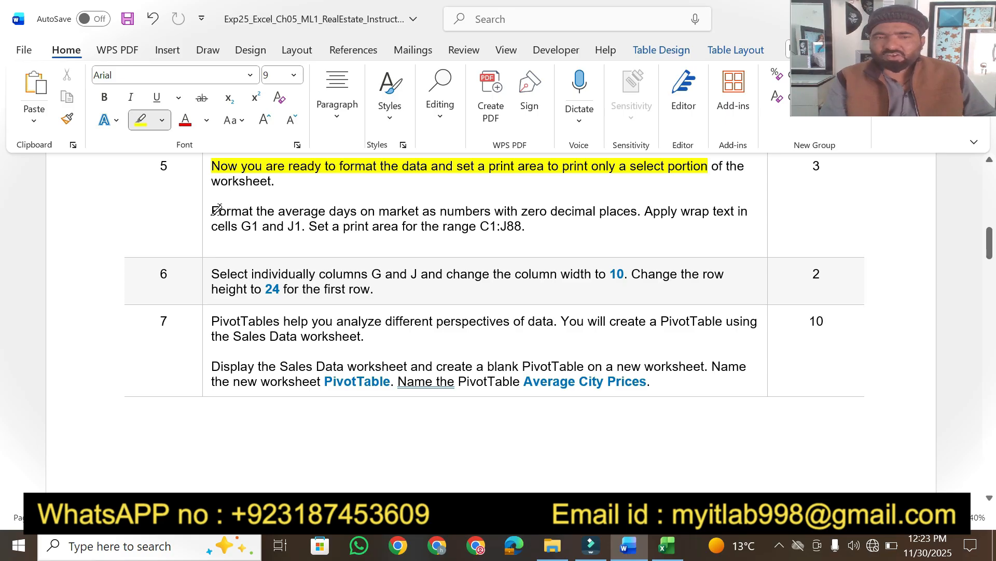
mouse_move(212, 210)
left_mouse_down()
mouse_move(659, 212)
mouse_move(641, 223)
mouse_move(639, 211)
left_mouse_up()
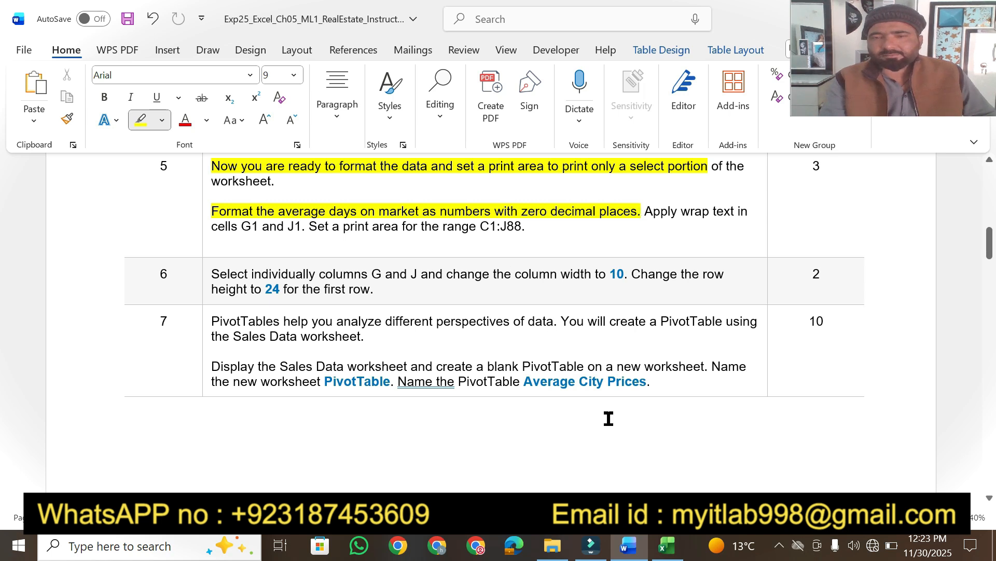
left_click(667, 547)
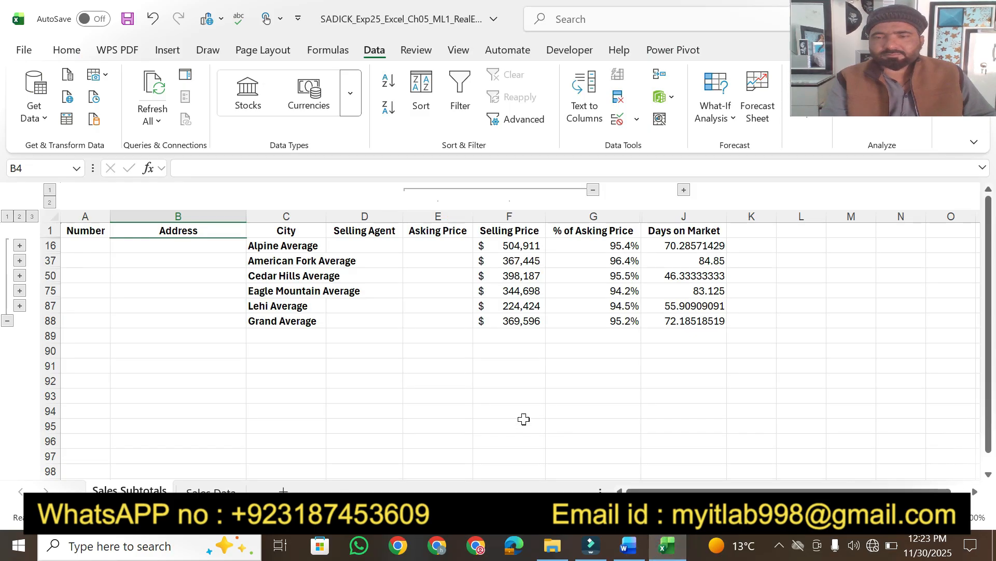
left_click(631, 549)
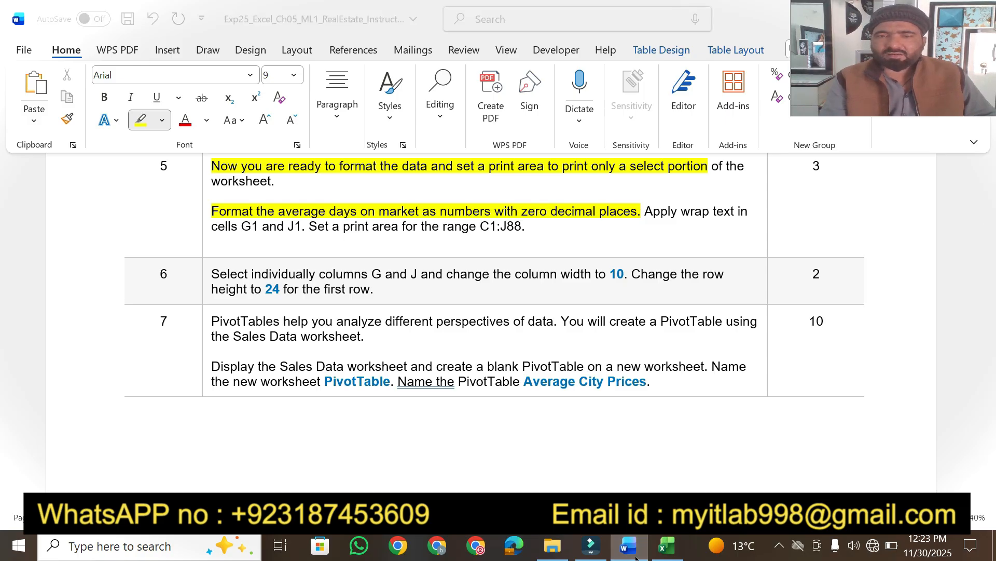
left_click(667, 546)
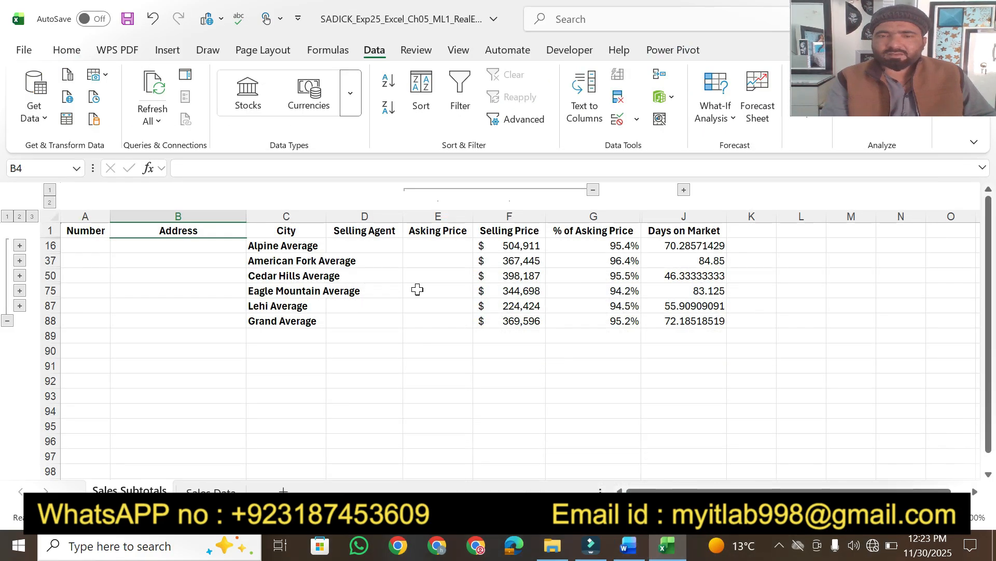
Format the Days on Market averages in J16:J88 as Number with 0 decimal places.
left_click(685, 243)
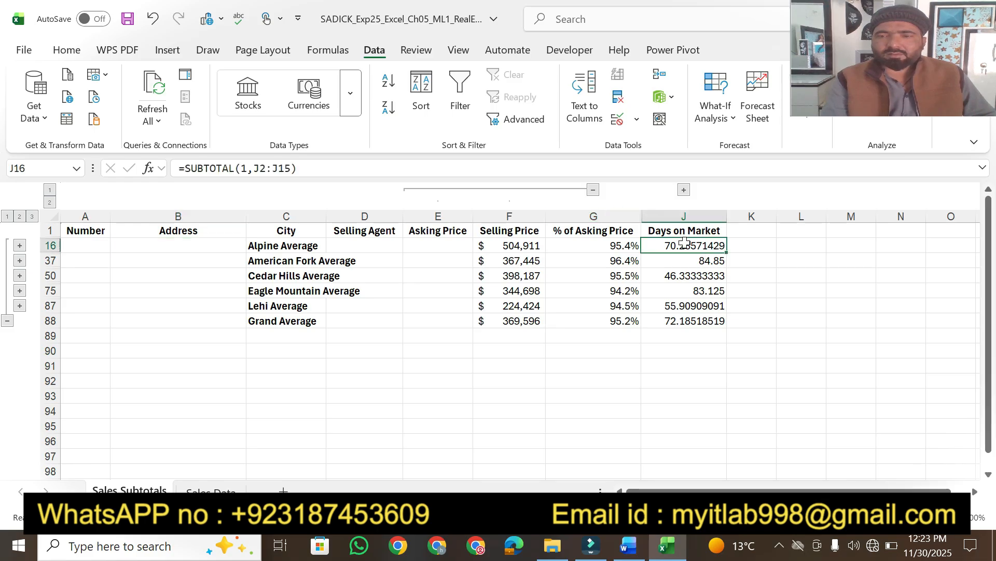
left_click(630, 546)
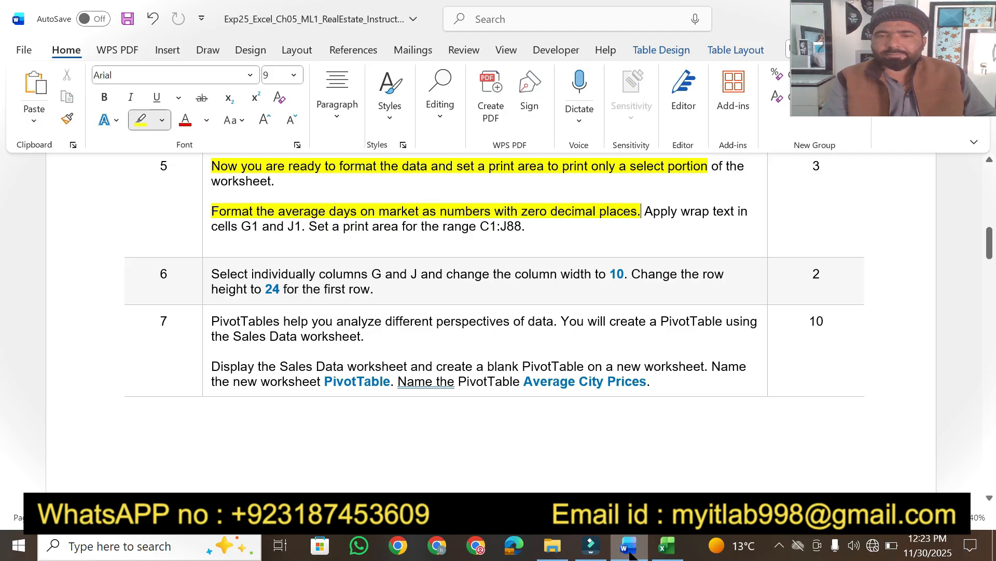
left_click(666, 546)
left_click_drag(669, 244, 669, 321)
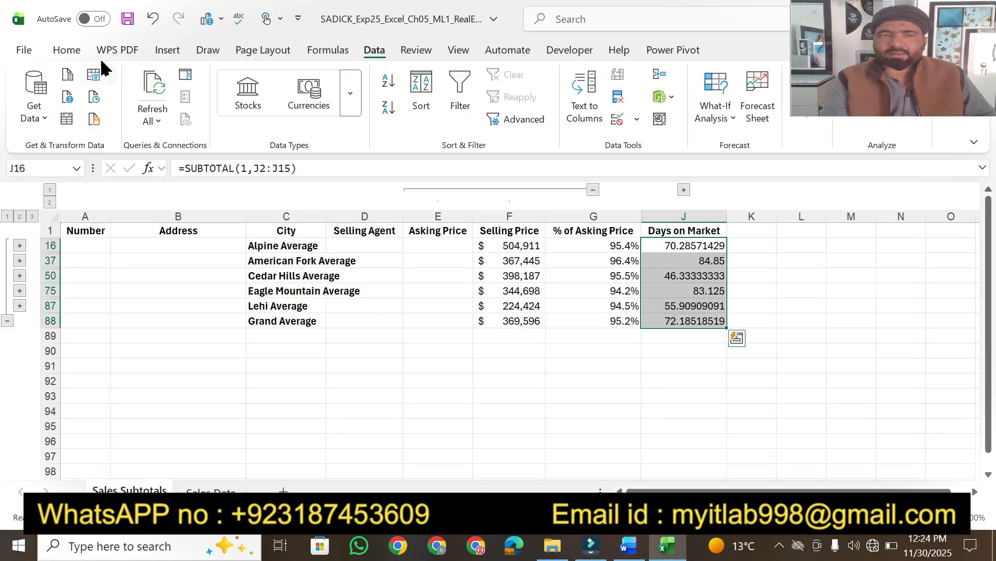
left_click(66, 51)
left_click(490, 146)
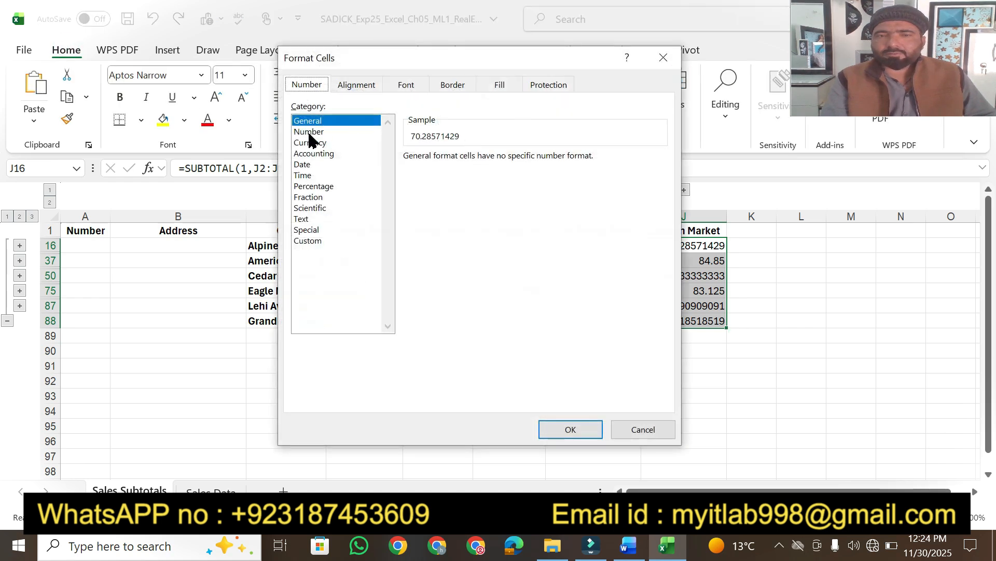
left_click(309, 132)
left_click(508, 161)
left_click(509, 161)
left_click(551, 431)
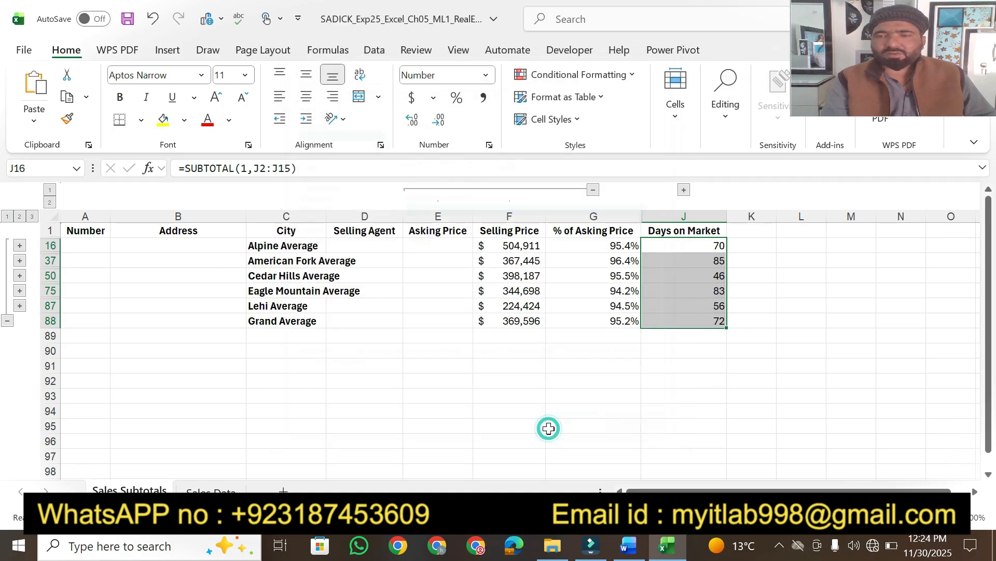
Highlight 'Apply wrap text in cells G1 and J1' in the Word instructions.
left_click(628, 545)
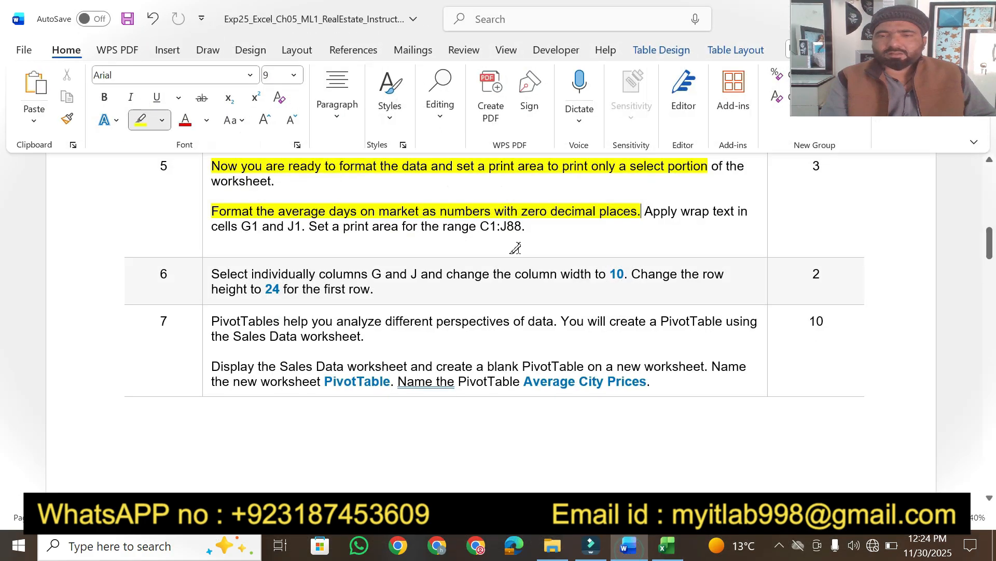
left_click_drag(647, 212, 736, 212)
left_click_drag(232, 227, 302, 227)
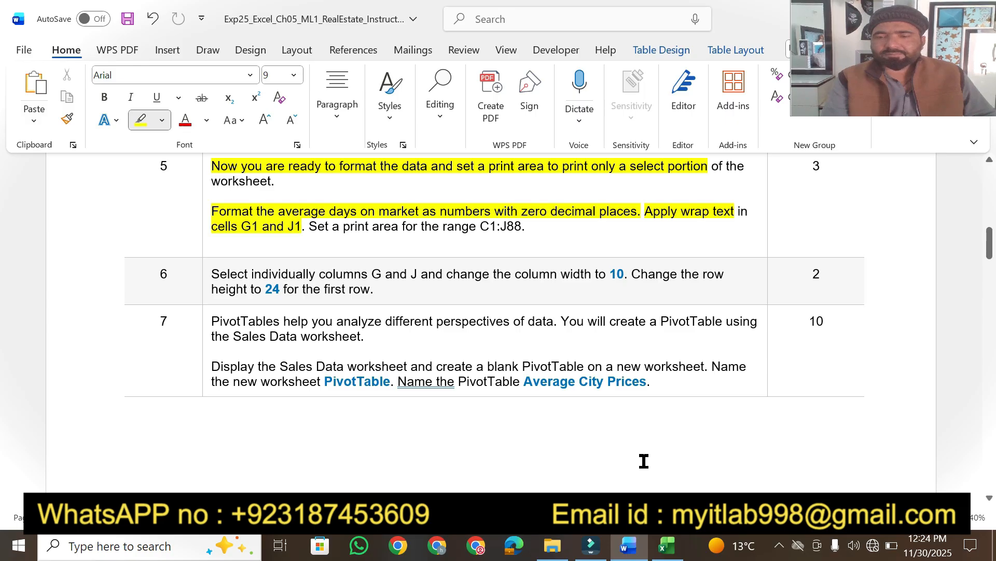
left_click(667, 550)
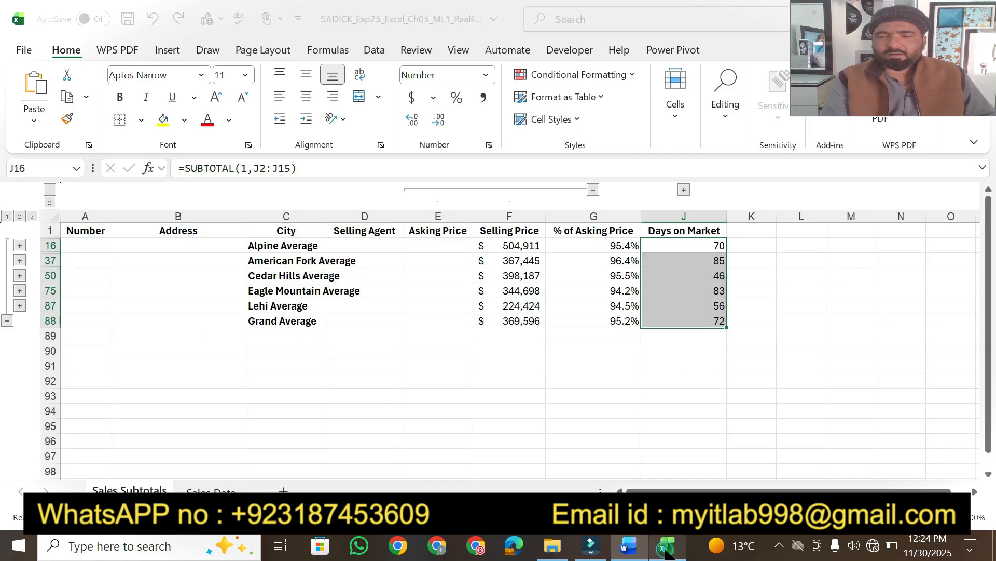
Wrap the text in header cells G1 and J1.
left_click(587, 232)
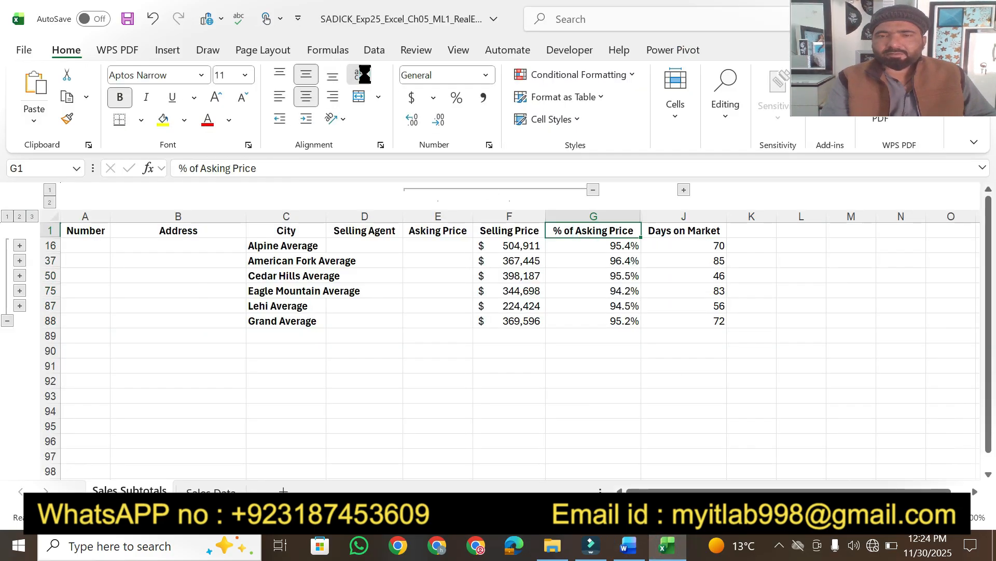
left_click(683, 230)
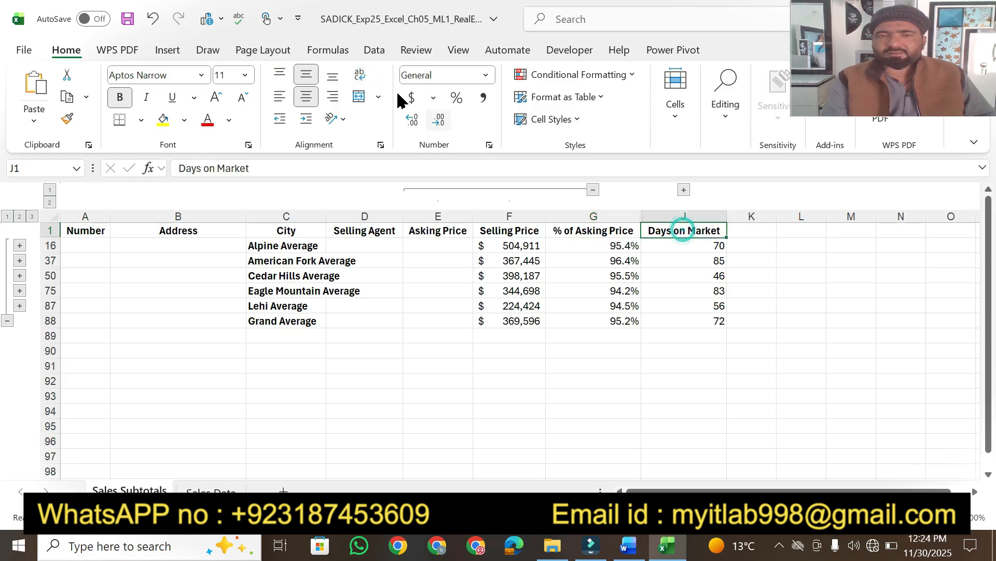
left_click(359, 75)
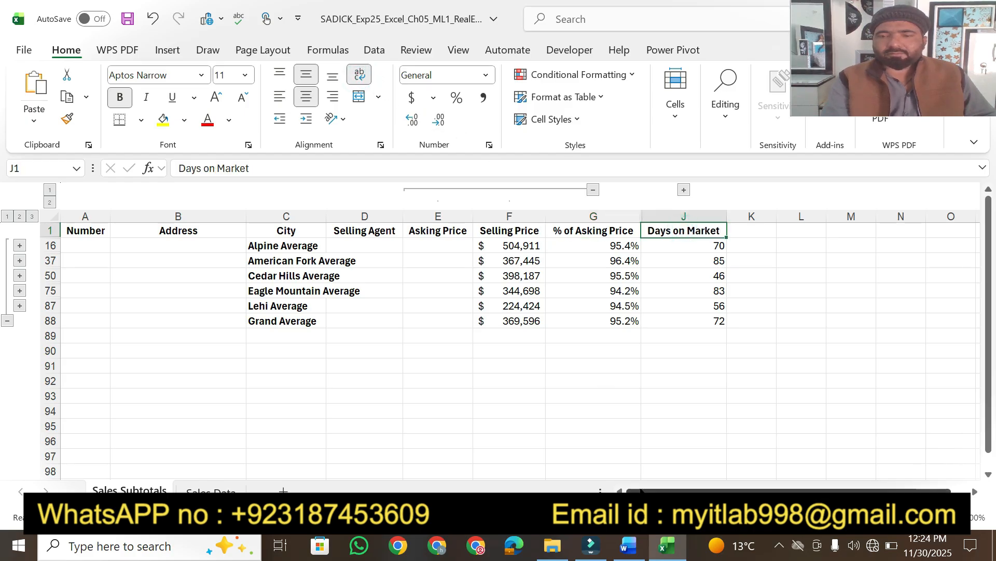
Highlight the print-area instruction, then set the print area to C1:J88.
left_click(629, 545)
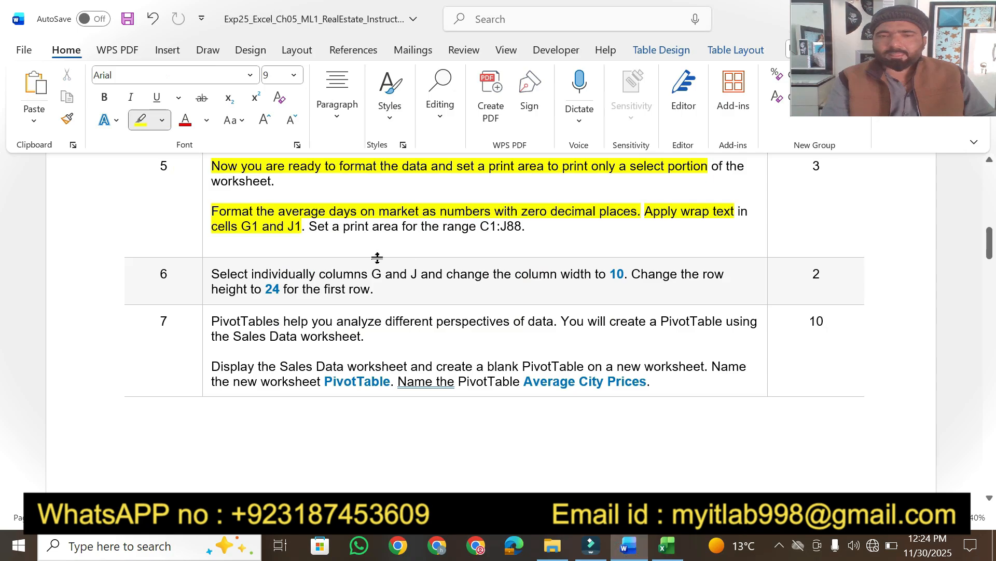
left_click_drag(310, 227, 521, 225)
left_click(667, 545)
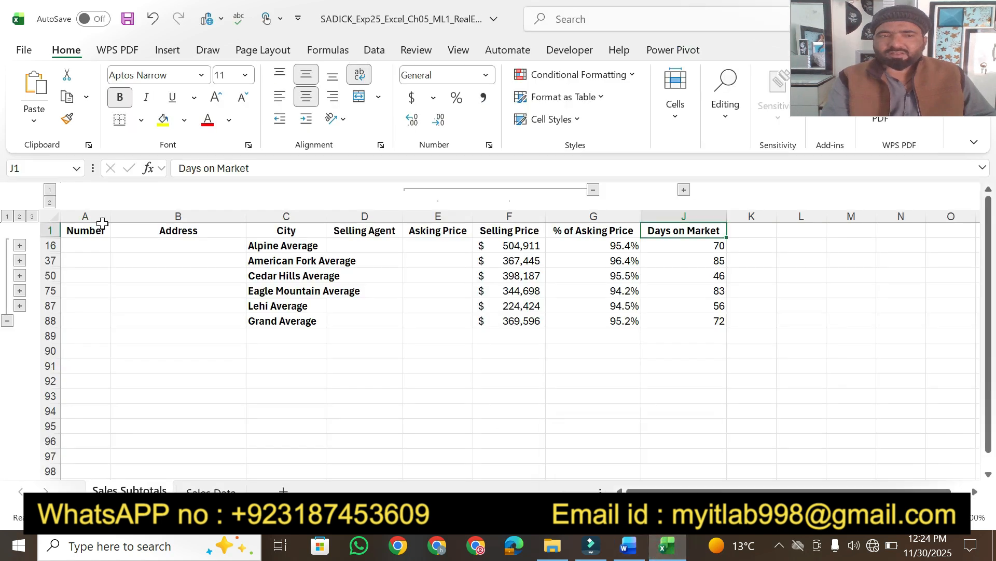
left_click(30, 168)
type("c1")
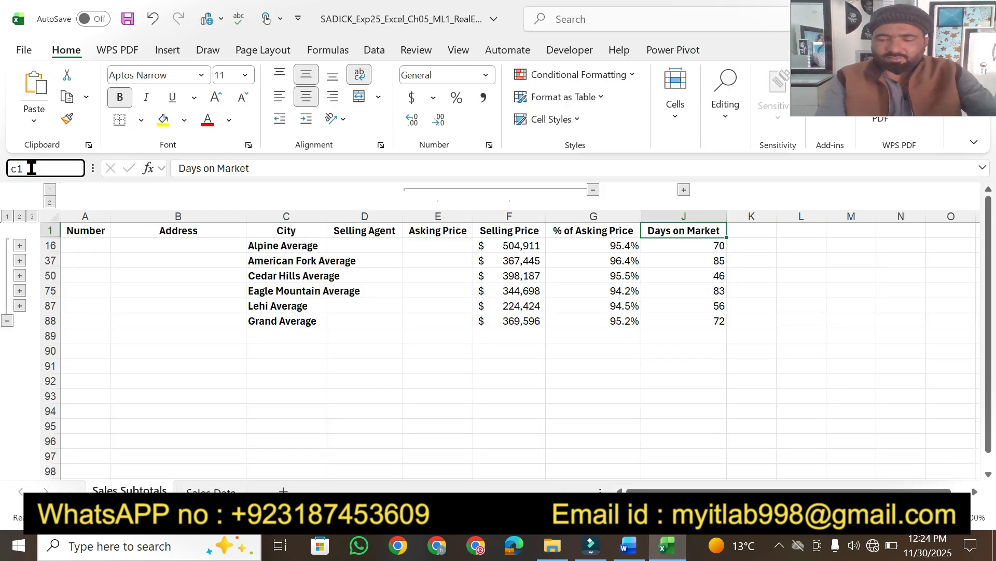
type(":j88")
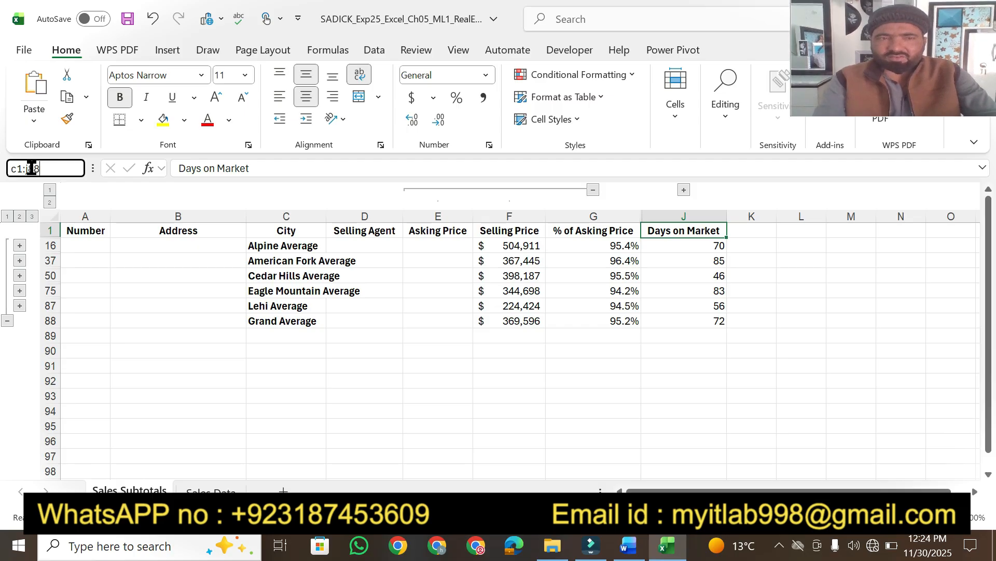
key("Return")
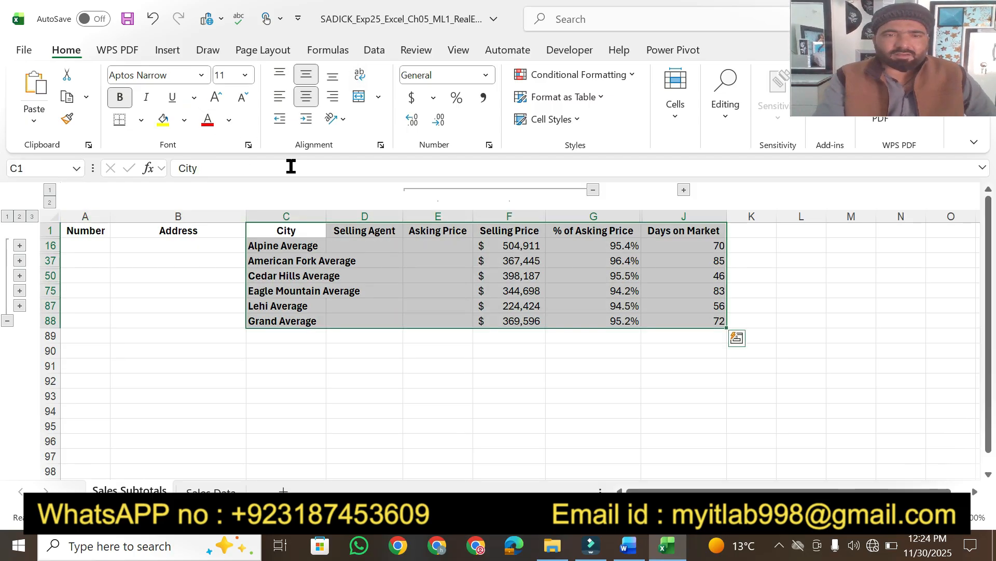
left_click(271, 56)
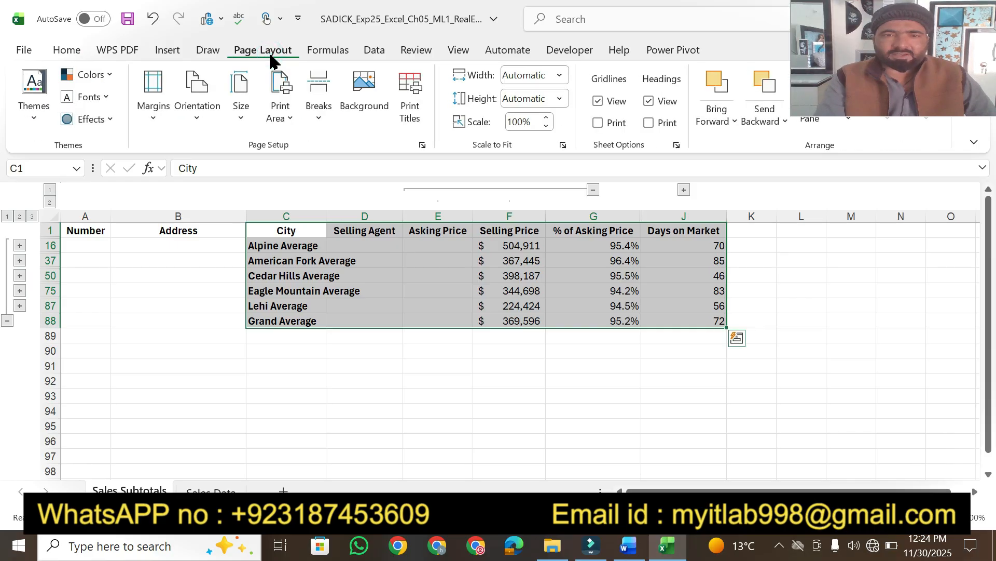
left_click(290, 118)
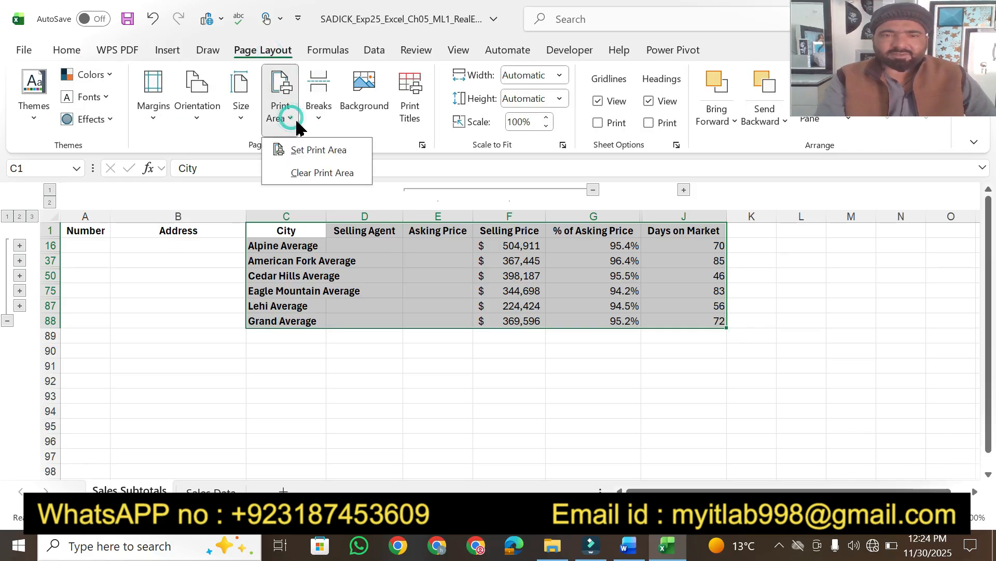
left_click(319, 150)
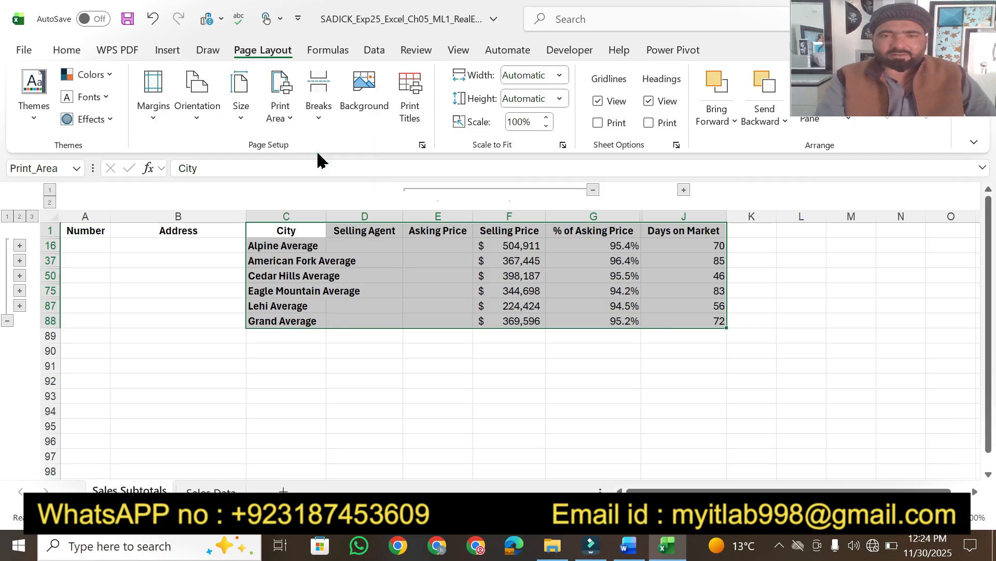
Highlight step 5's 3 points and step 6's column-width-to-10 sentence in Word.
left_click(628, 546)
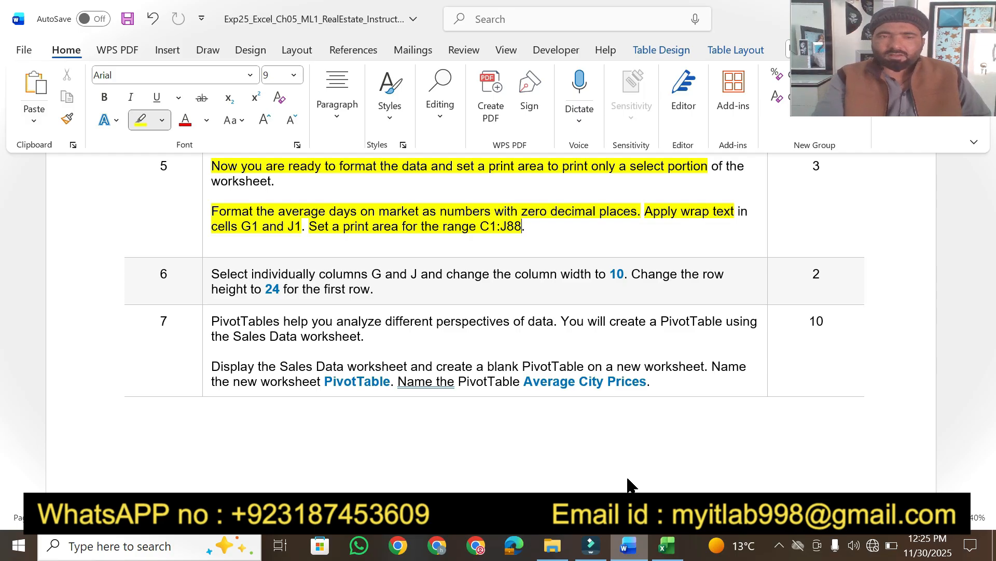
double_click(814, 164)
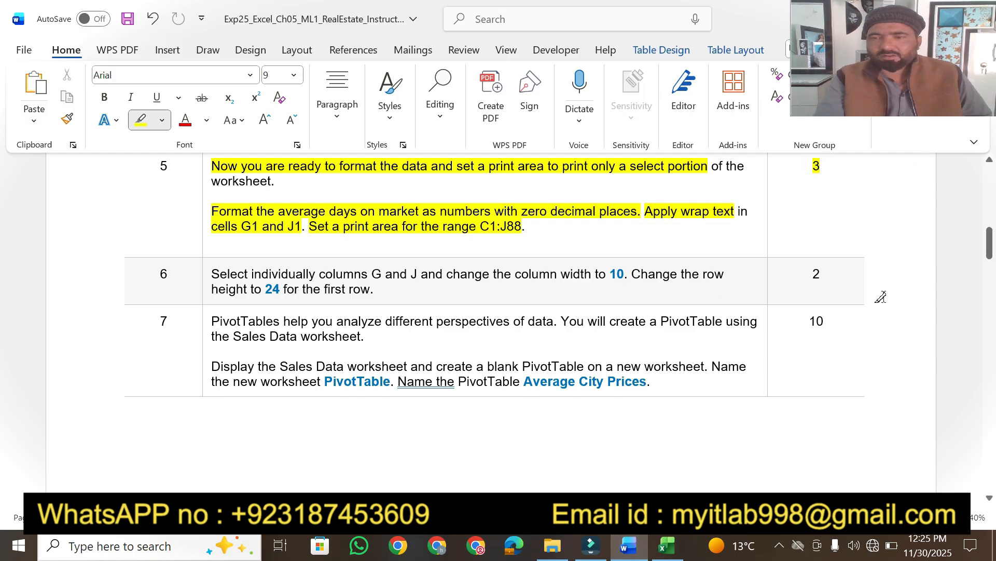
left_click(989, 498)
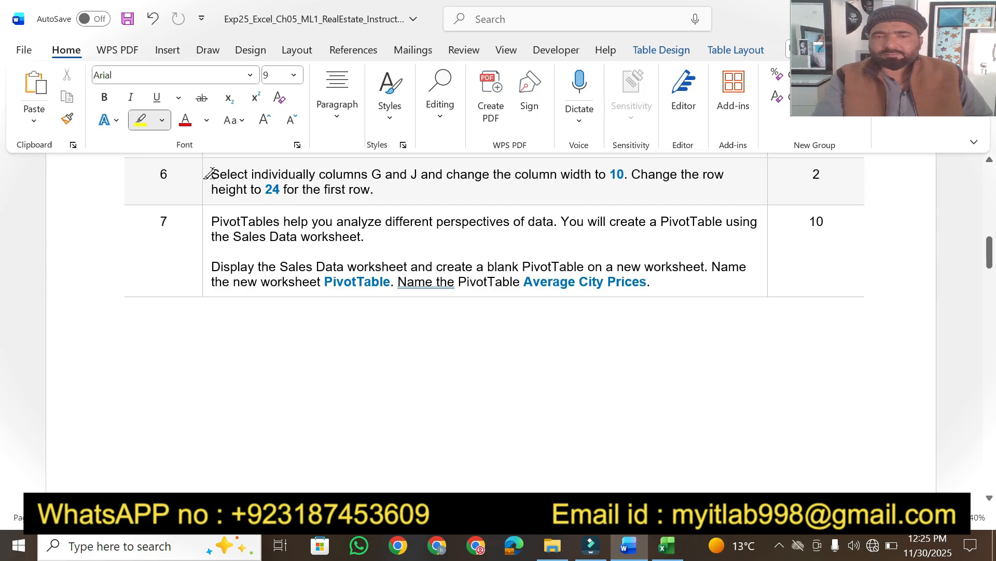
mouse_move(211, 173)
left_mouse_down()
mouse_move(633, 174)
mouse_move(615, 176)
mouse_move(625, 176)
left_mouse_up()
key("alt+Tab")
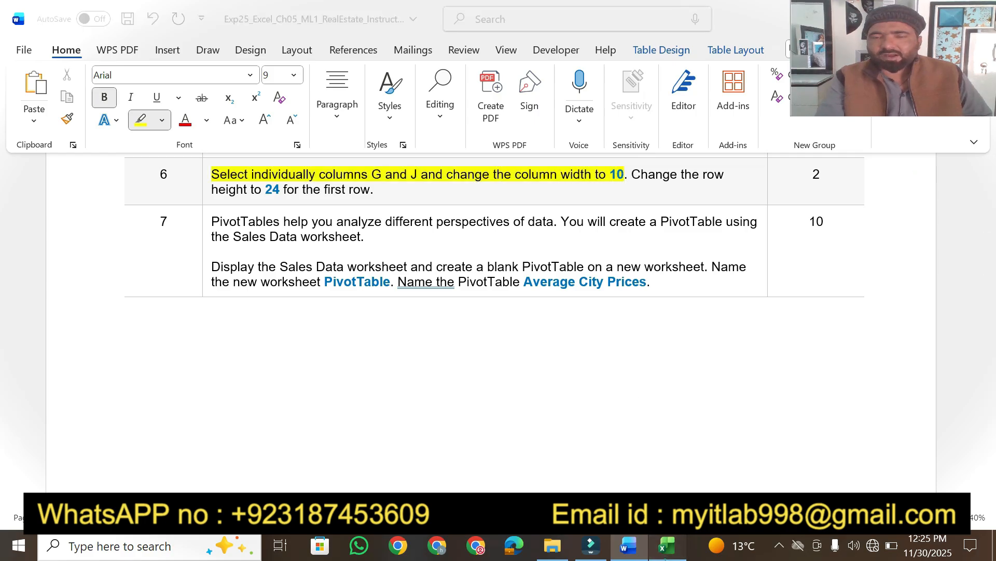
Set the widths of columns G and J to 10.
left_click(592, 215)
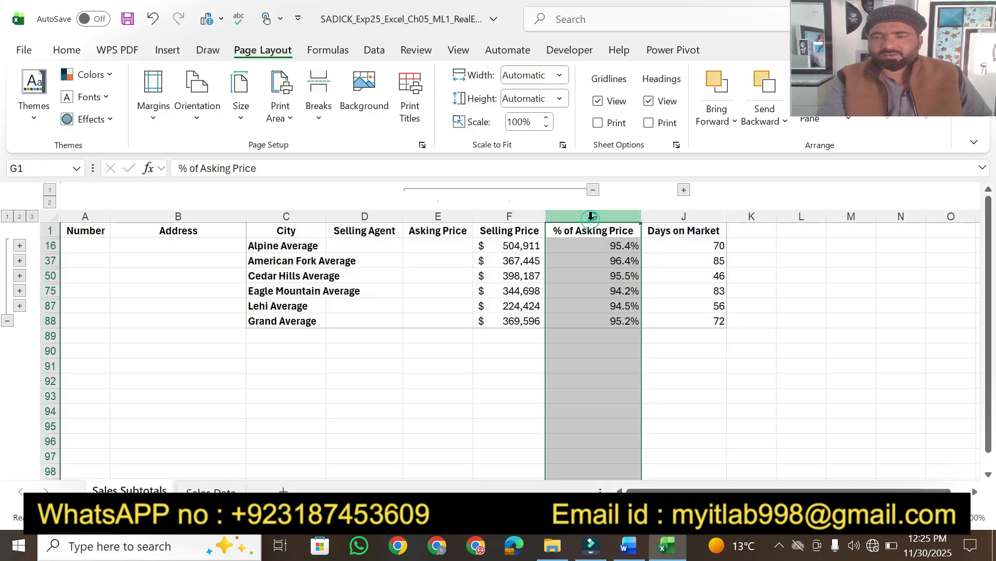
right_click(592, 215)
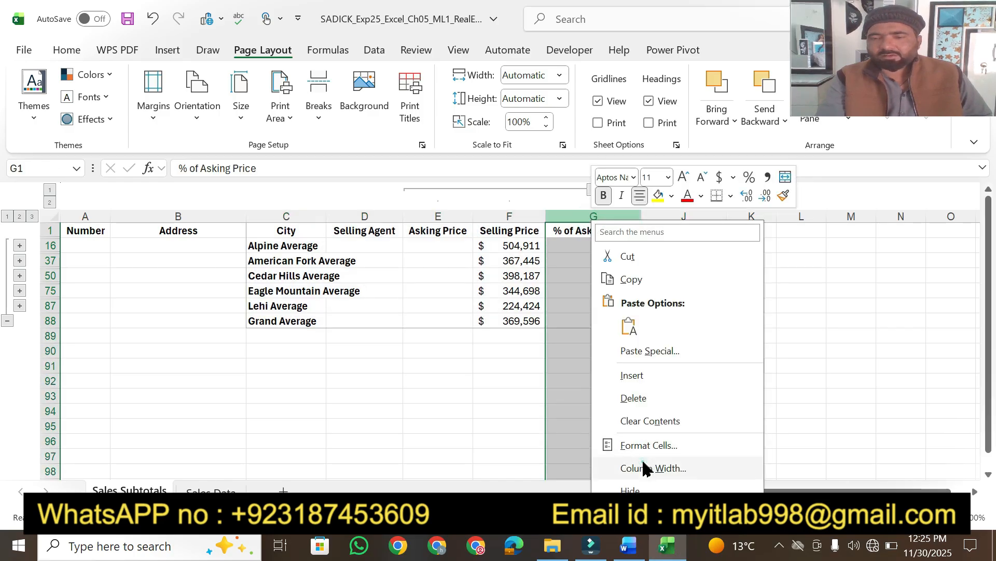
left_click(645, 468)
type("10")
key("Return")
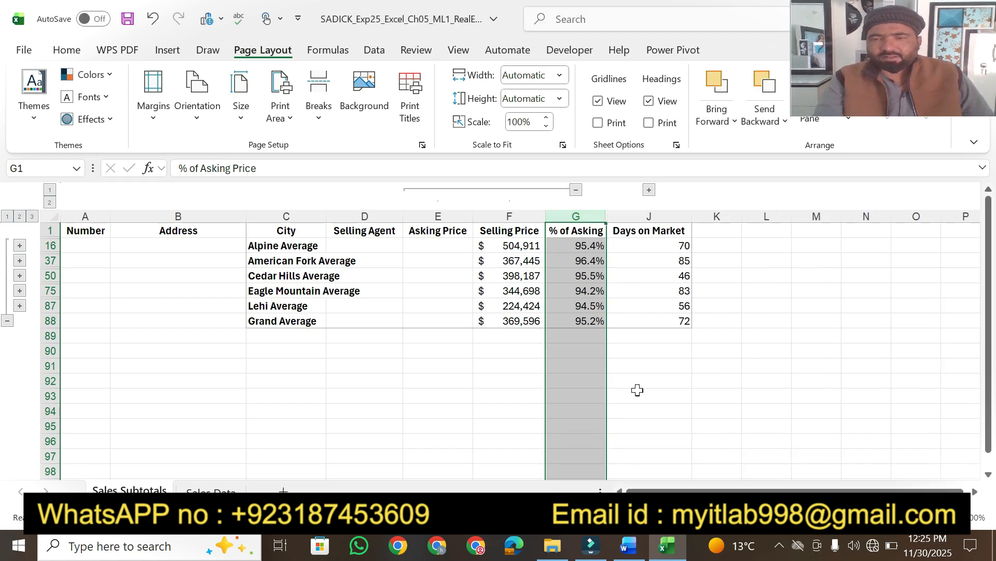
left_click(639, 216)
right_click(637, 218)
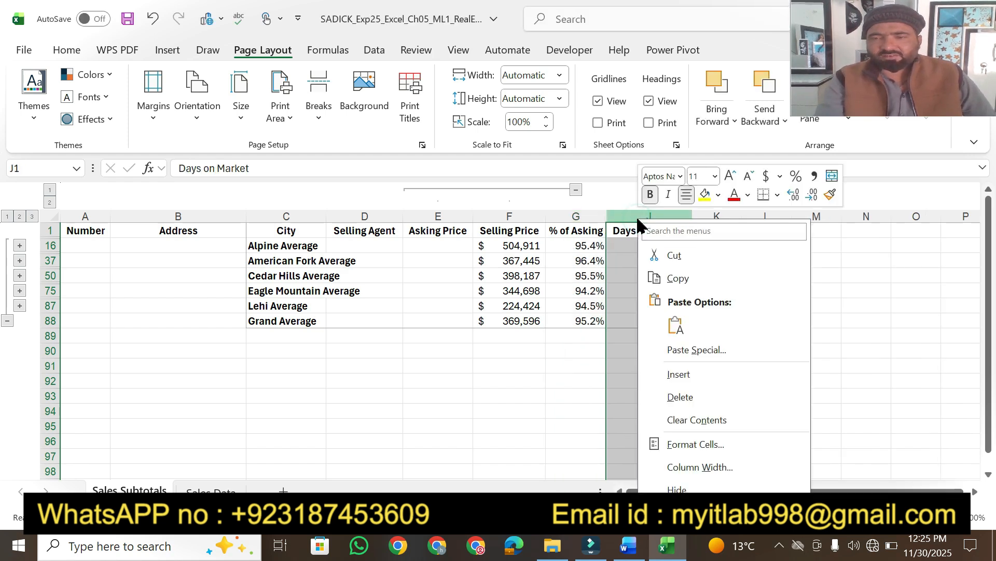
left_click(674, 467)
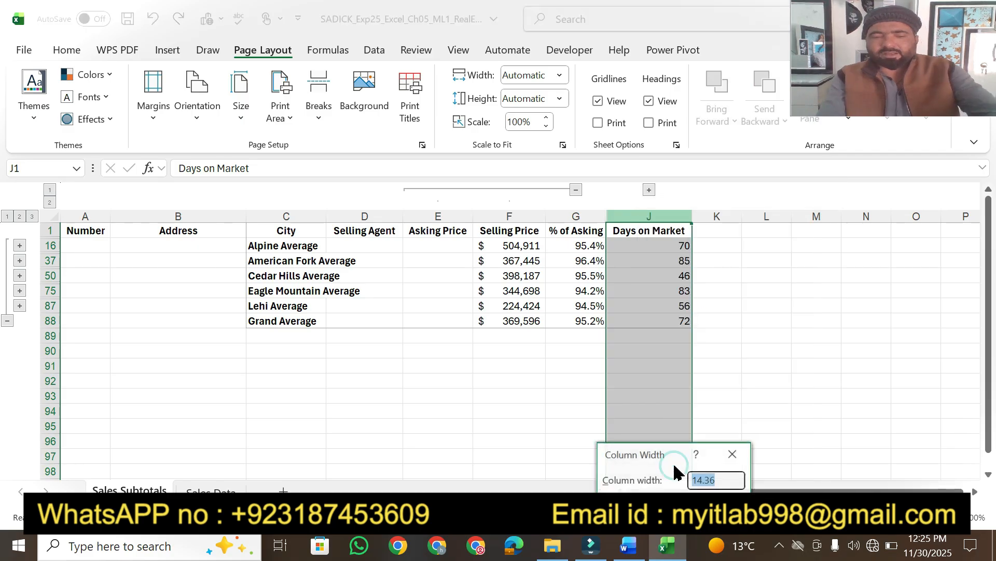
type("10")
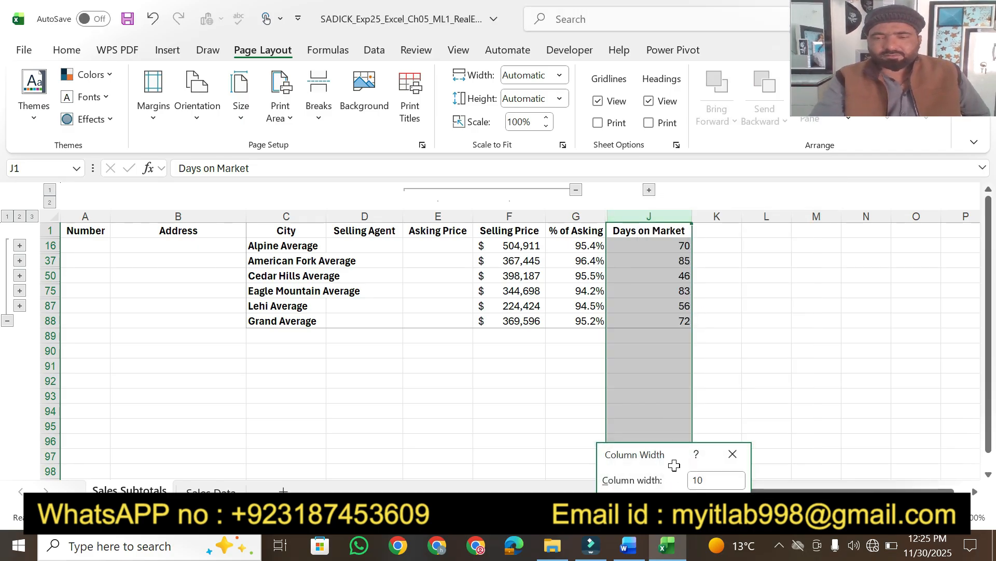
key("Return")
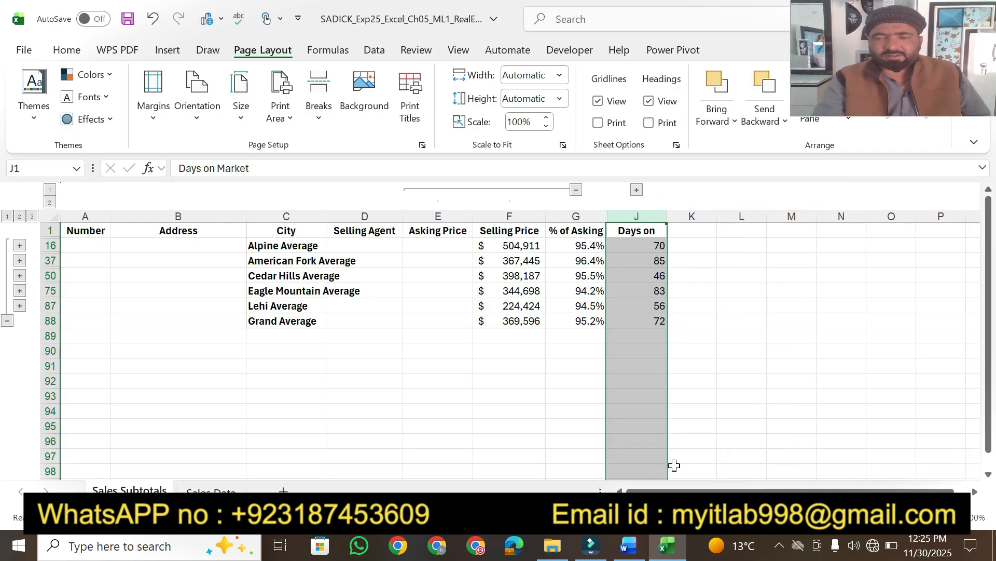
Highlight step 6's row-height-to-24 sentence in yellow in Word.
left_click(629, 546)
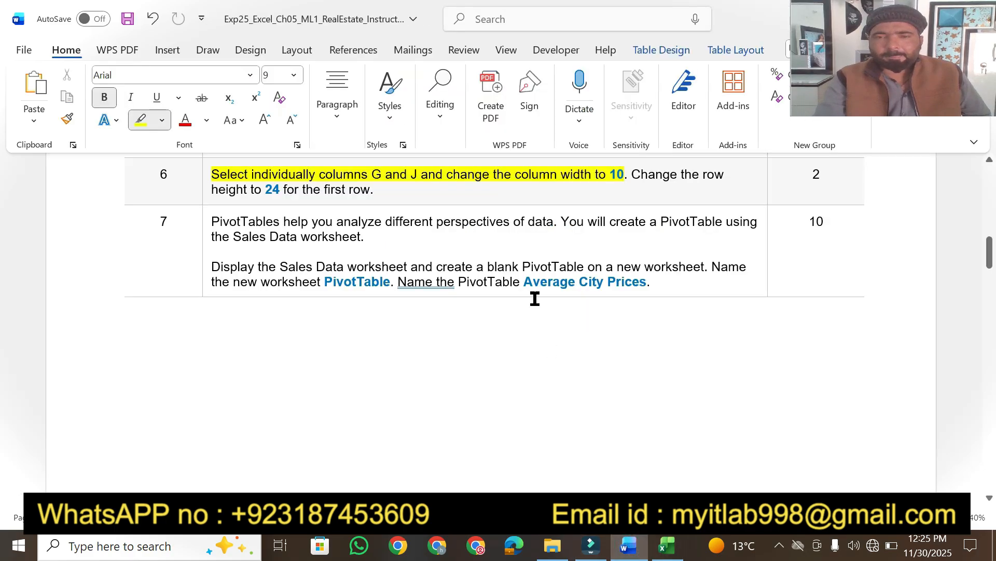
left_click(634, 176, "ctrl")
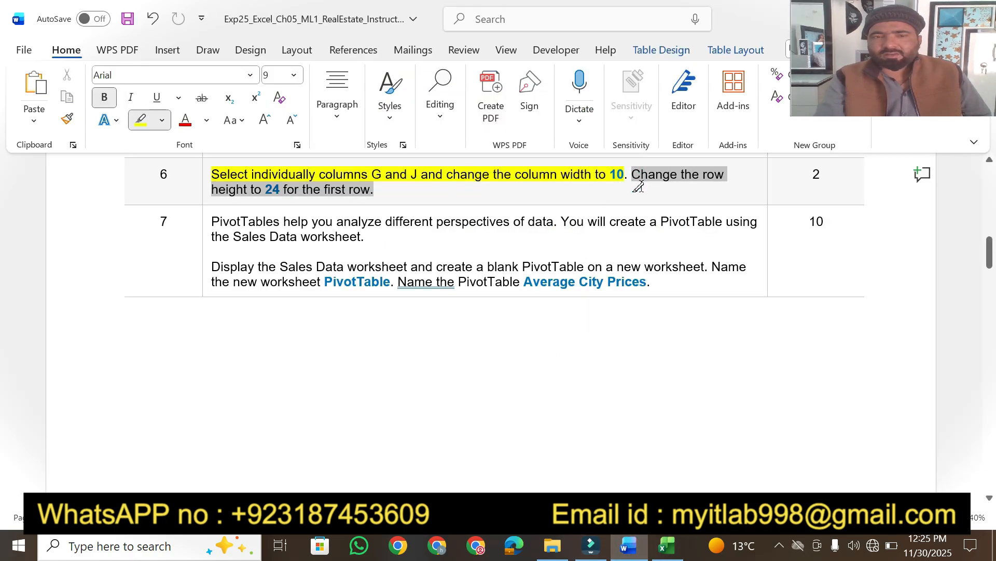
key("ctrl+alt+h")
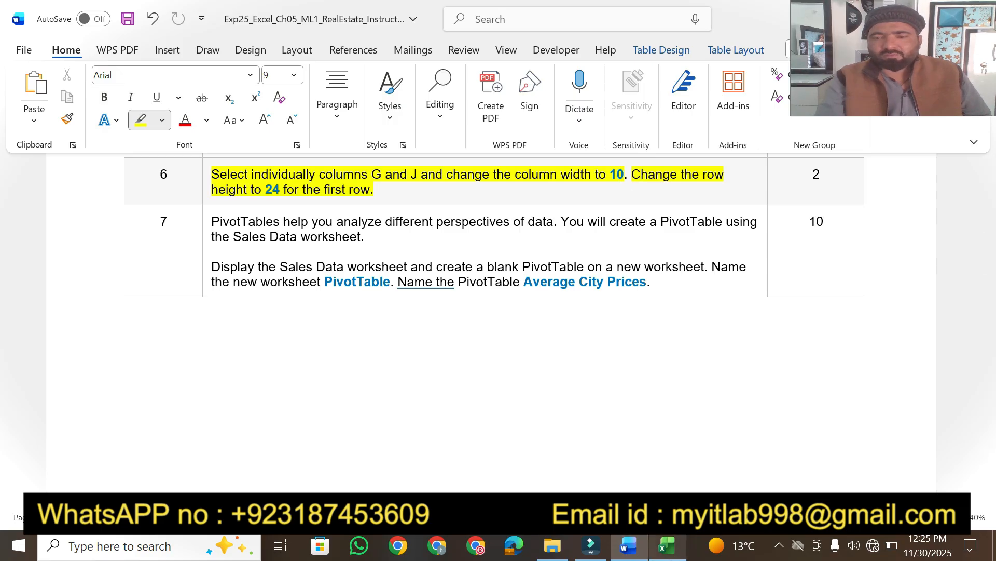
left_click(669, 550)
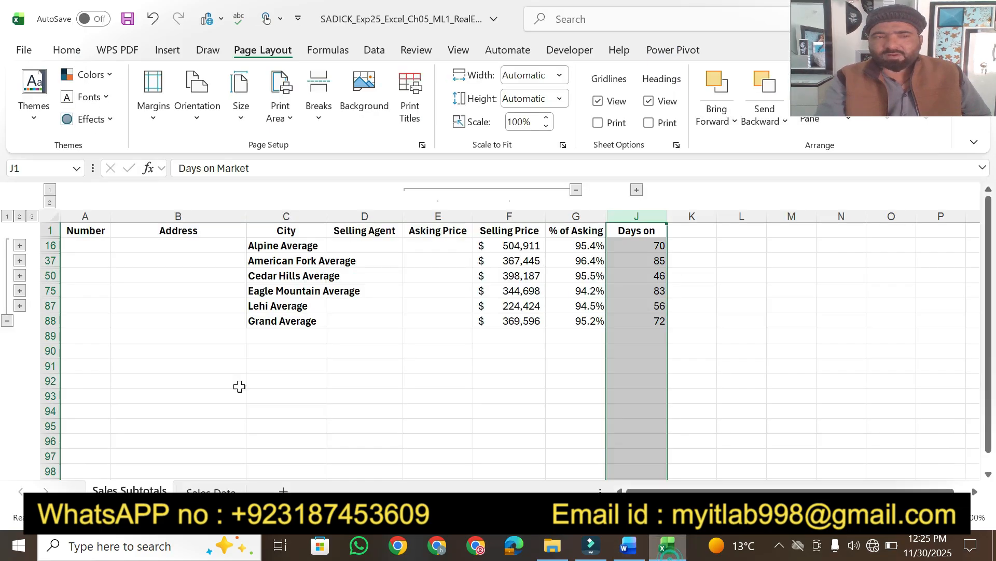
Set row 1's height to 24.
left_click(49, 230)
right_click(49, 231)
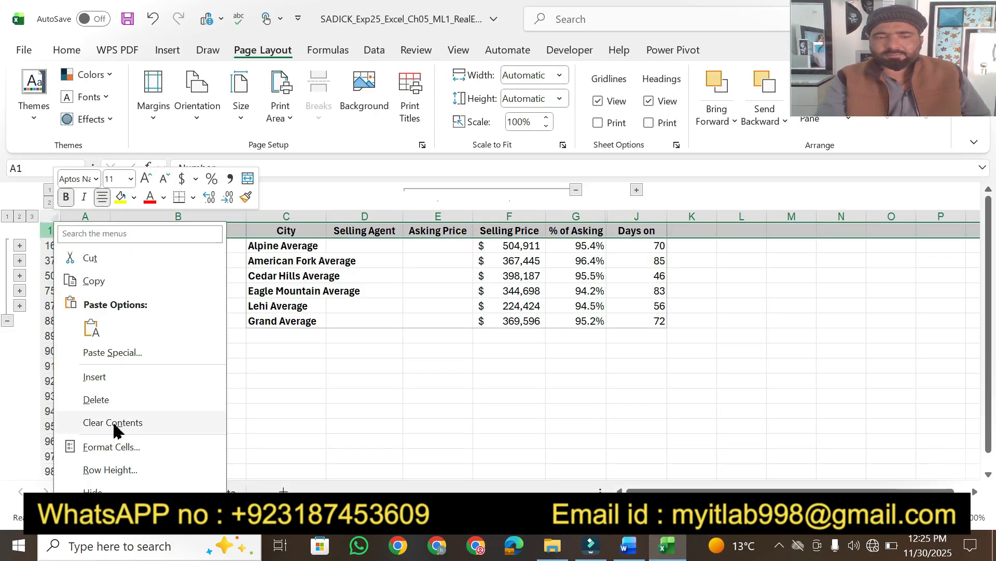
left_click(110, 469)
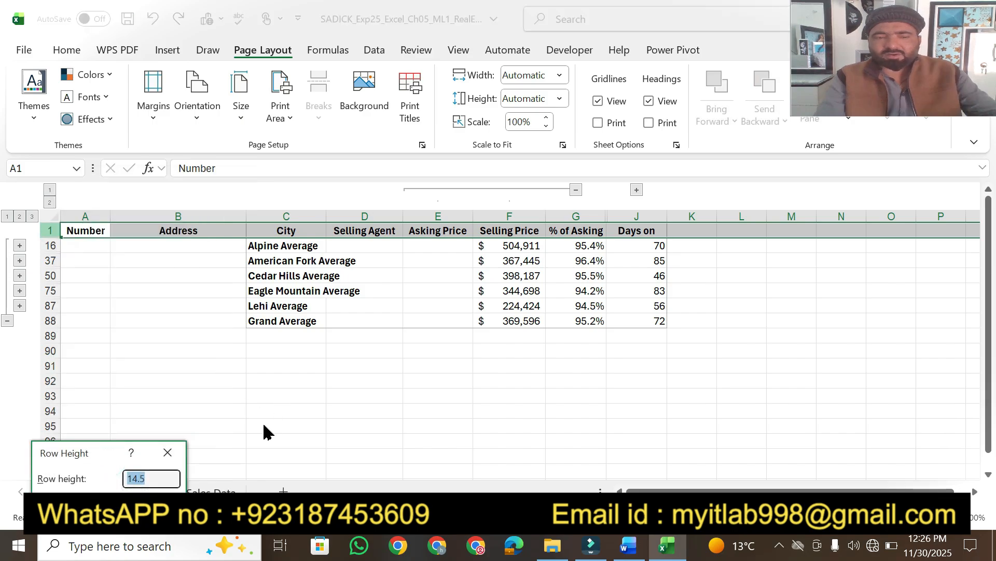
type("24")
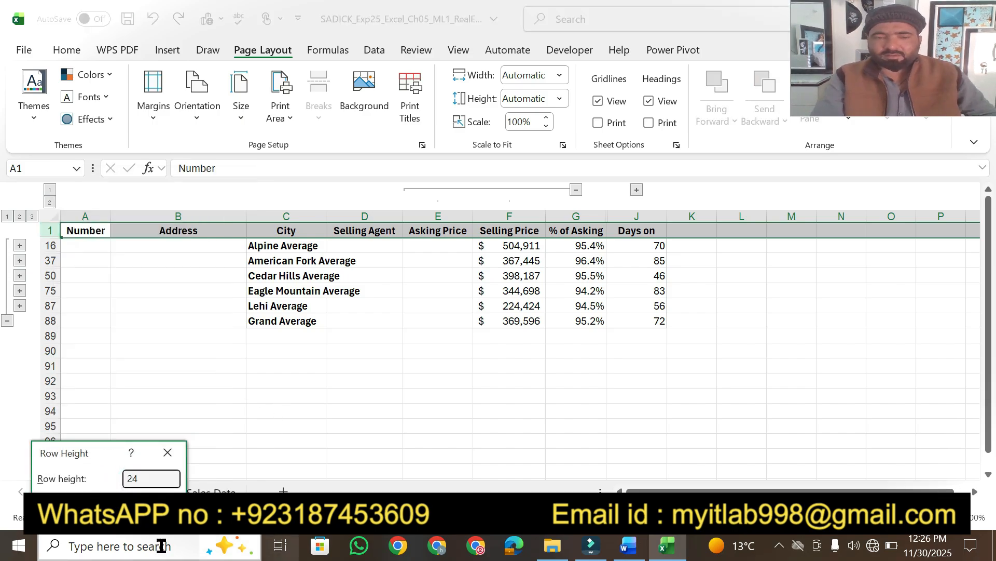
key("Return")
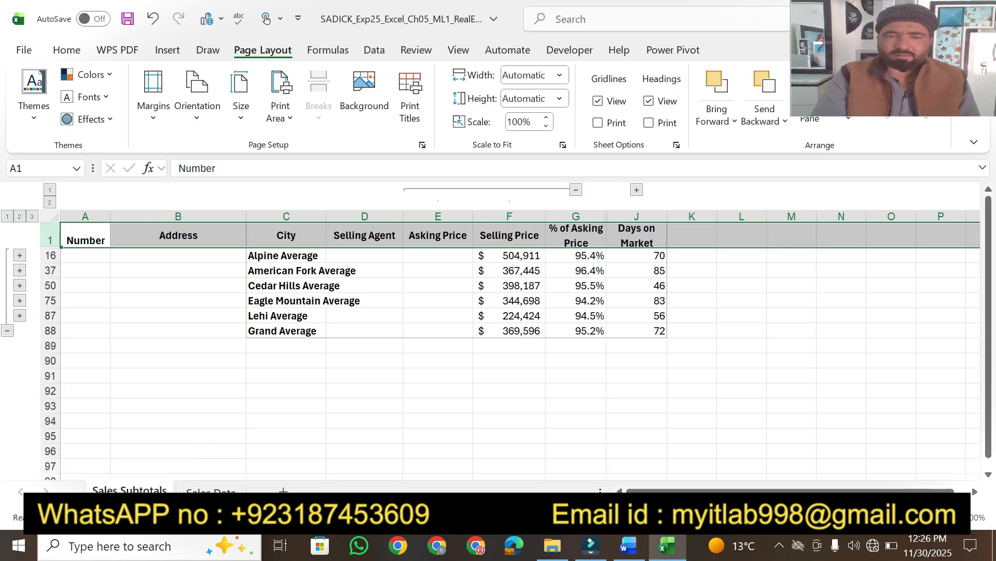
left_click(635, 553)
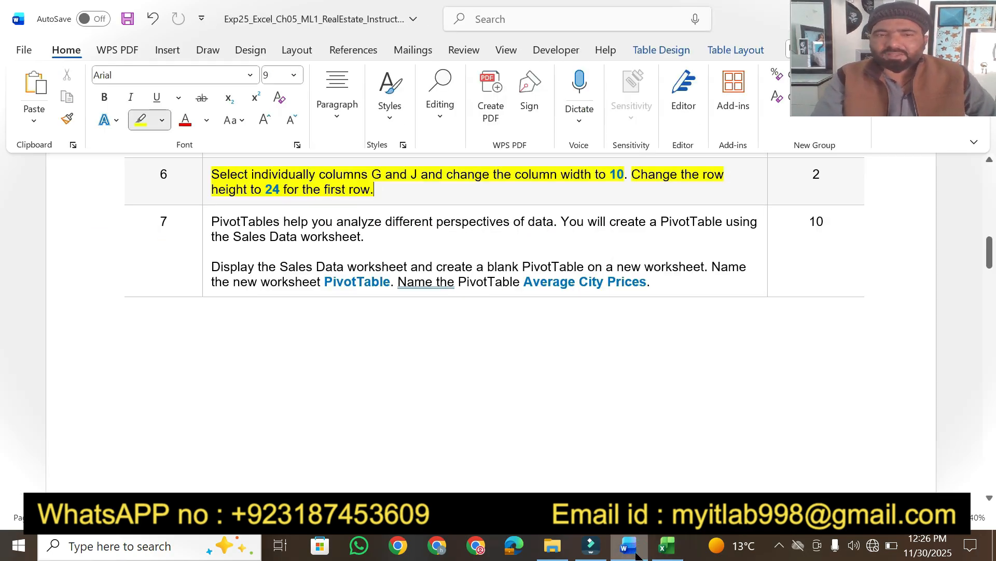
Highlight step 6's 2 points and step 7's opening PivotTable sentences in Word.
double_click(813, 174)
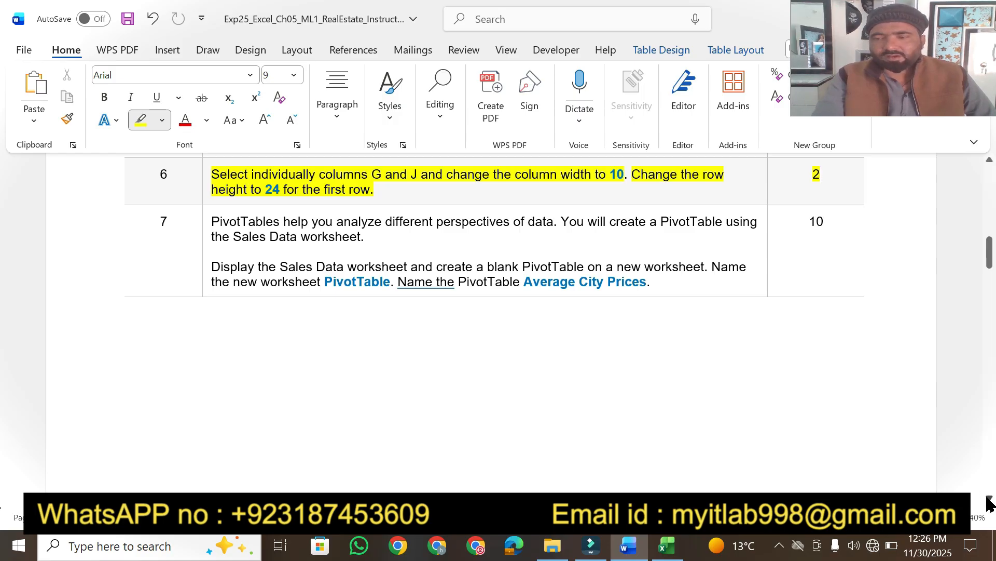
scroll(989, 501, "down", 4)
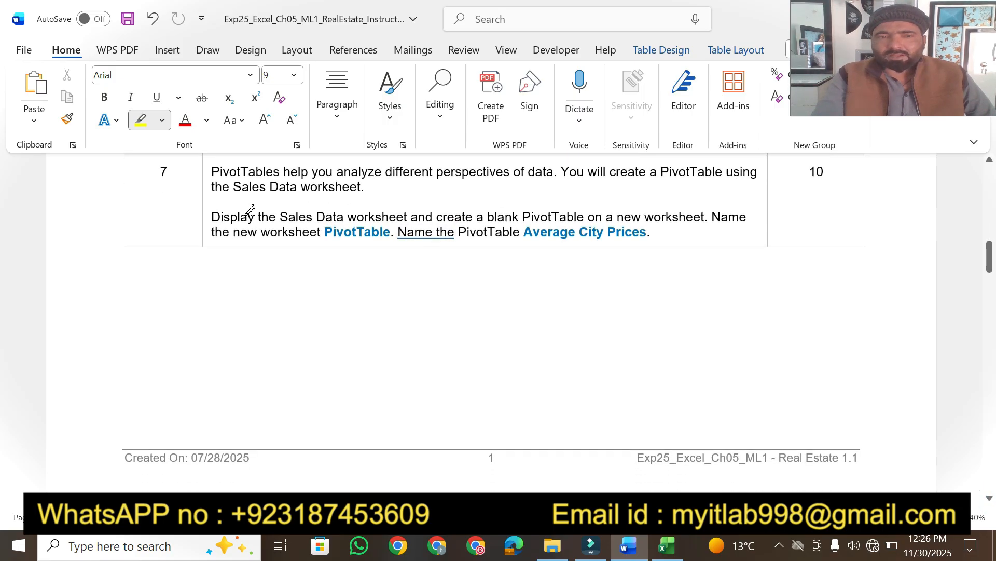
left_click_drag(211, 172, 538, 171)
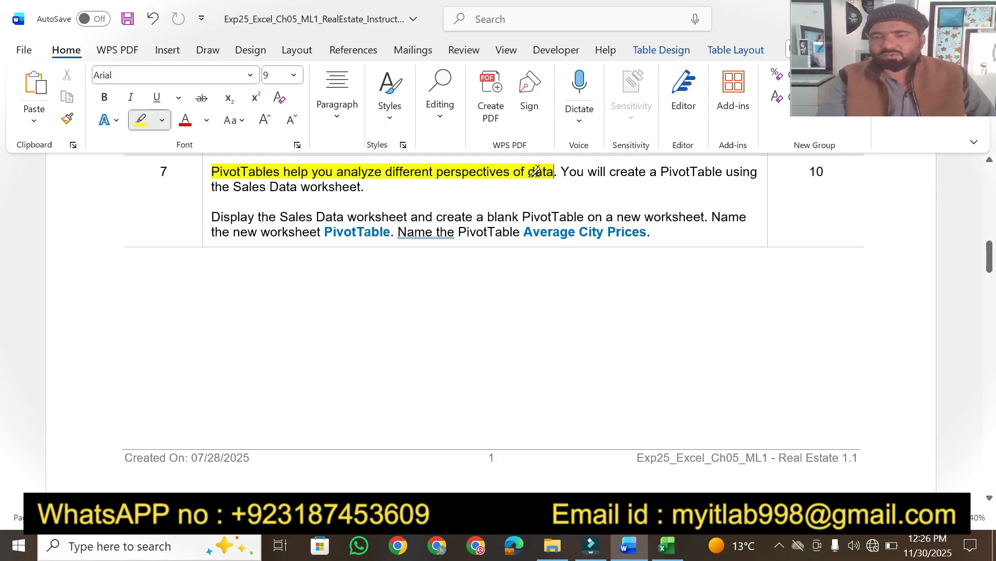
mouse_move(663, 172)
left_mouse_down()
mouse_move(711, 179)
mouse_move(701, 185)
left_mouse_up()
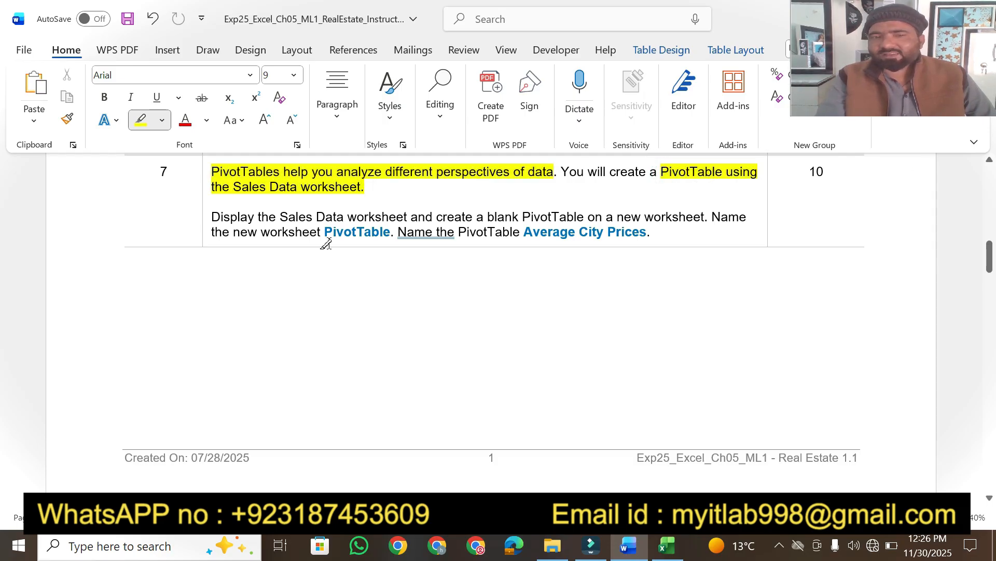
Show the Sales Data sheet and highlight the display and PivotTable-naming sentences.
left_click(668, 546)
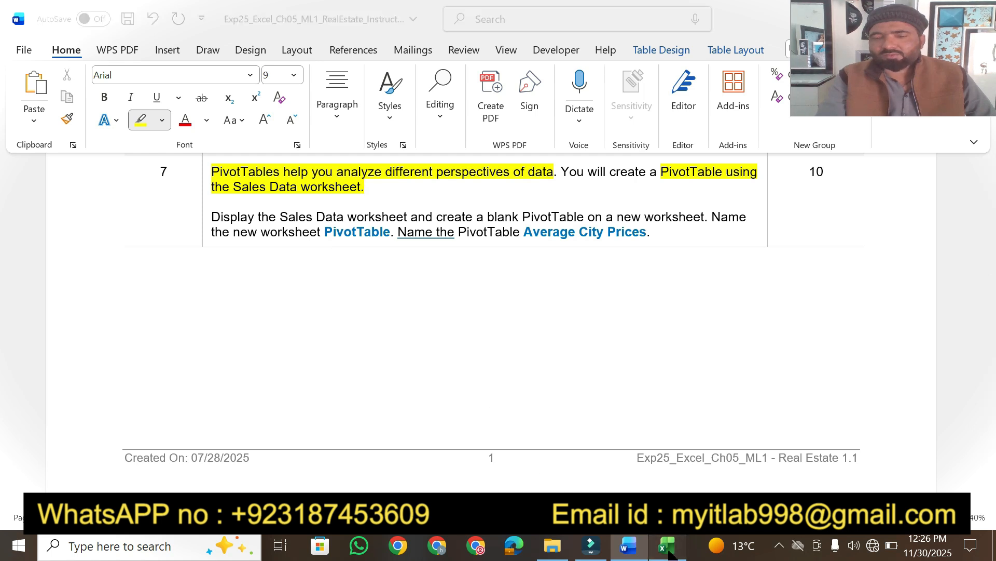
left_click(211, 490)
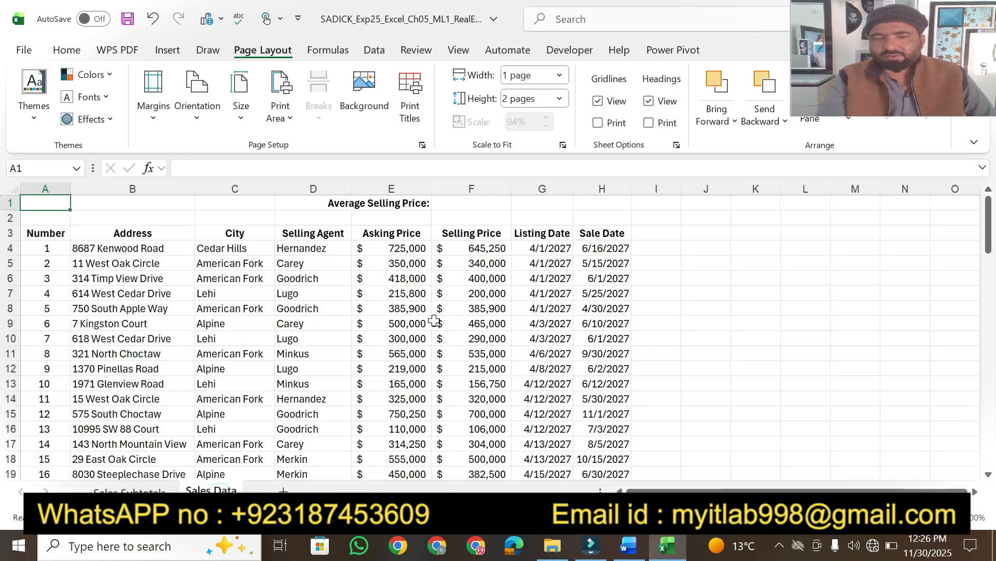
left_click(629, 545)
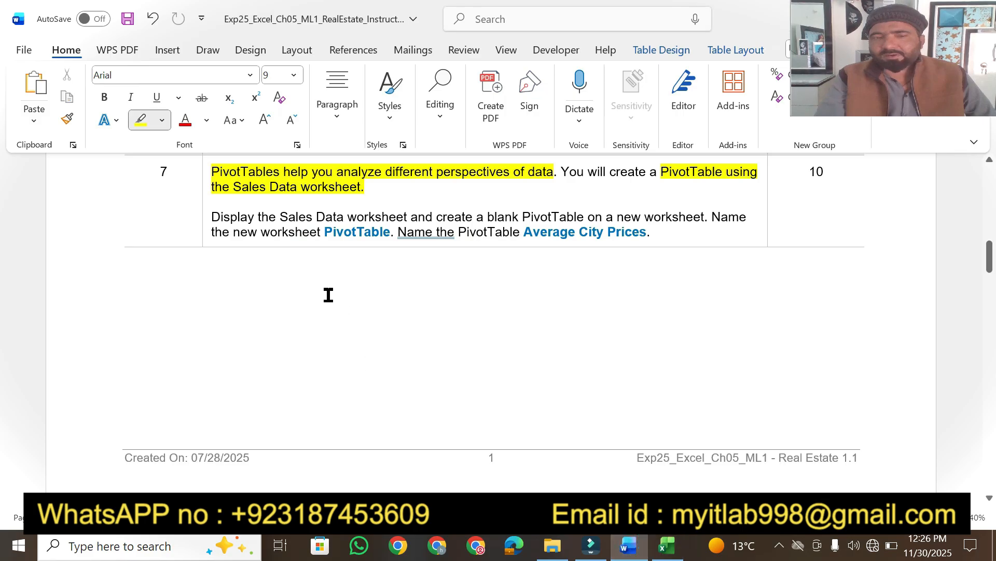
left_click_drag(214, 217, 701, 217)
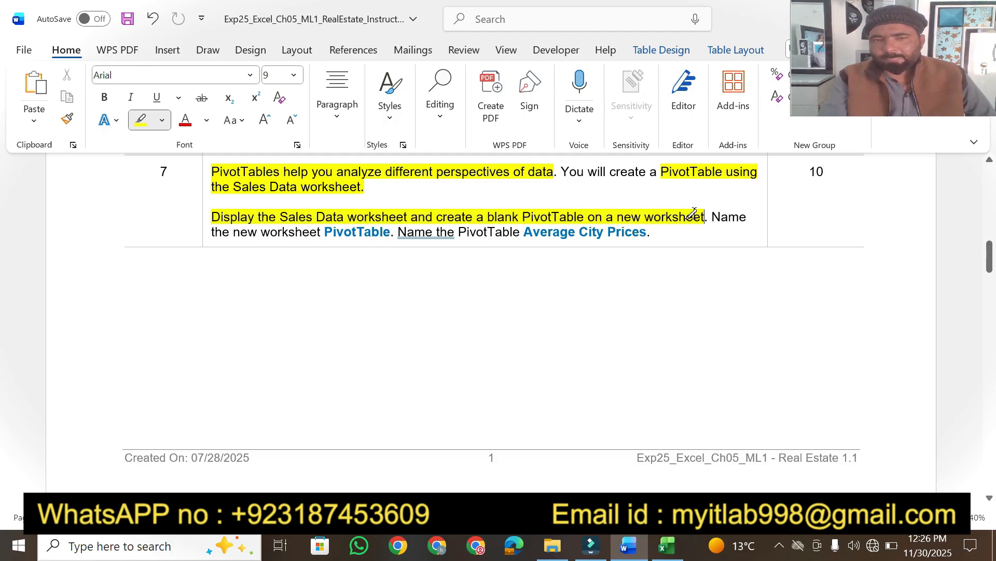
mouse_move(713, 217)
left_mouse_down()
mouse_move(410, 218)
mouse_move(391, 230)
mouse_move(649, 231)
left_mouse_up()
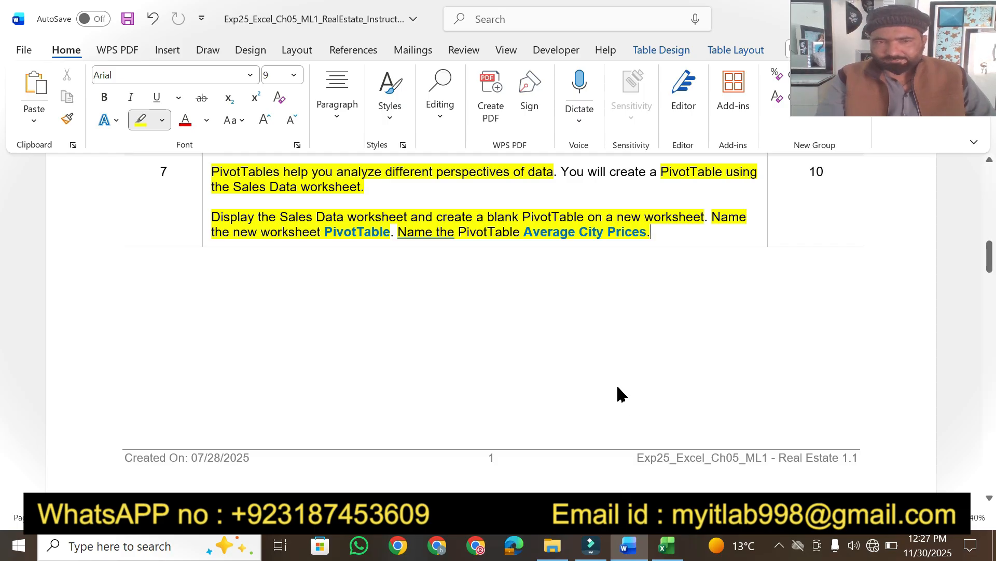
left_click(666, 545)
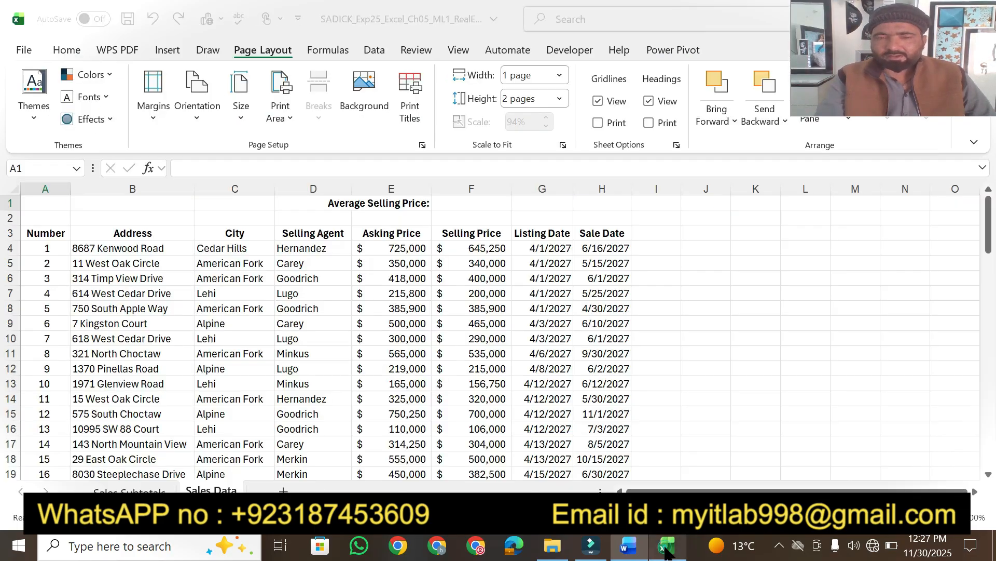
left_click(340, 293)
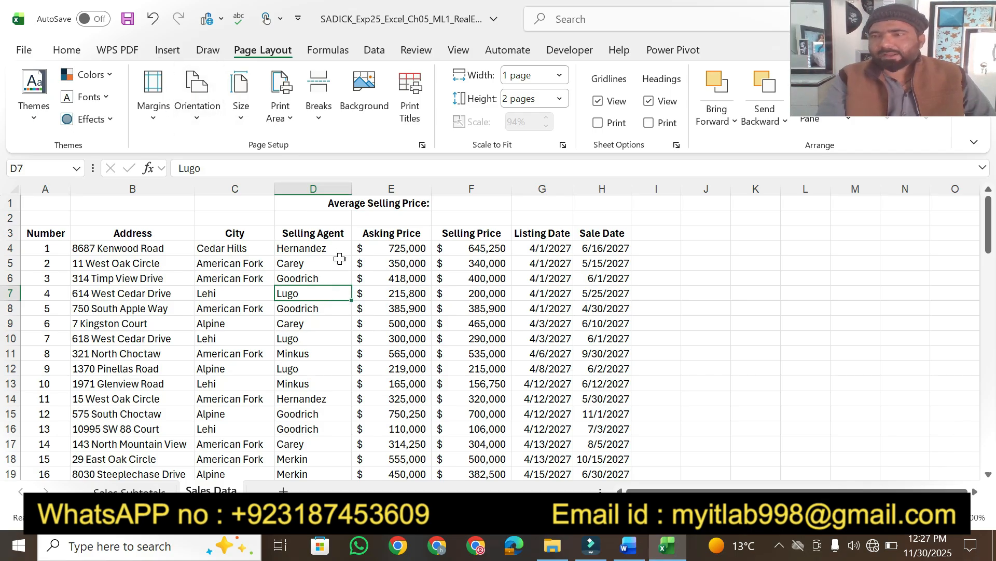
left_click(628, 545)
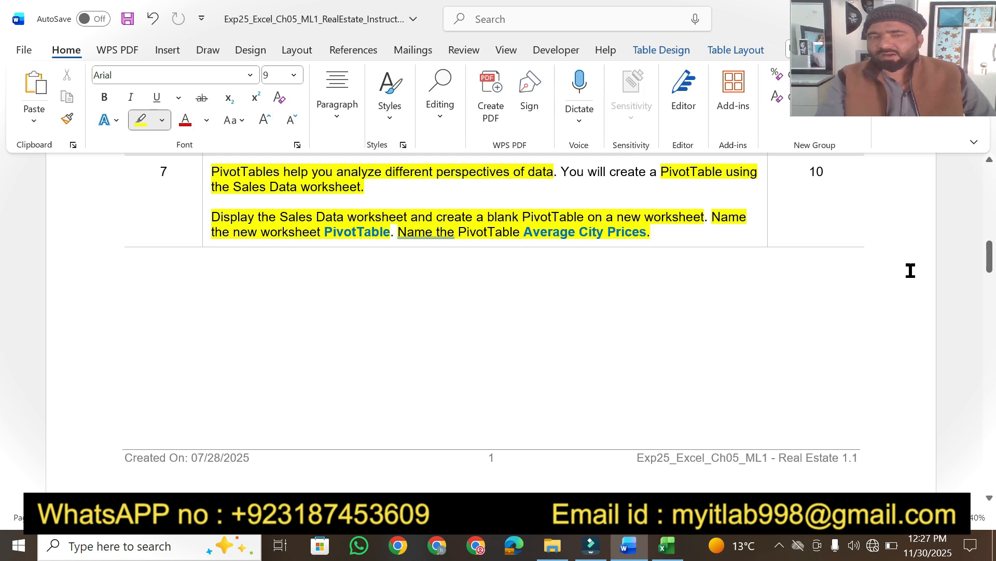
left_click_drag(990, 258, 991, 183)
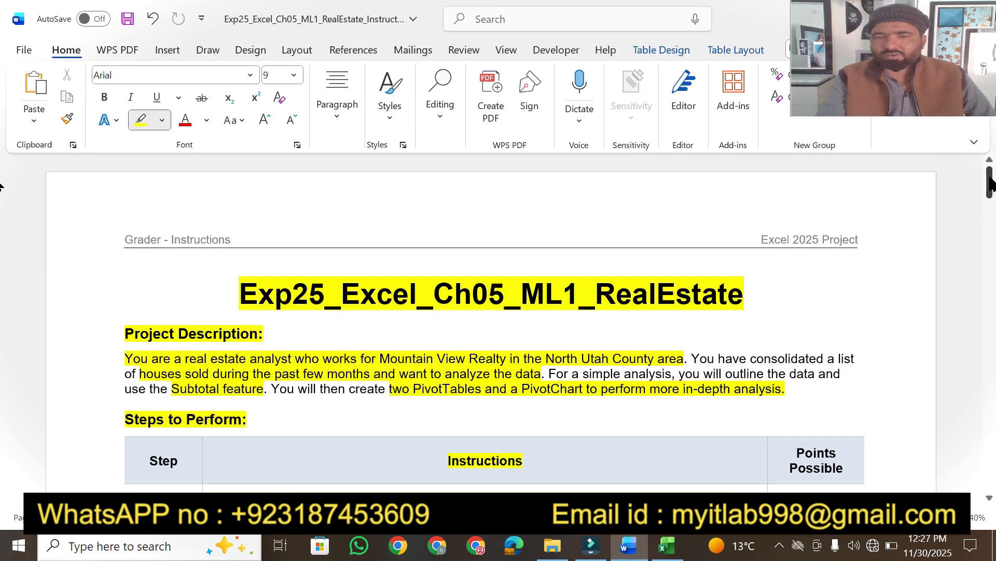
left_click(990, 498)
left_click(990, 497)
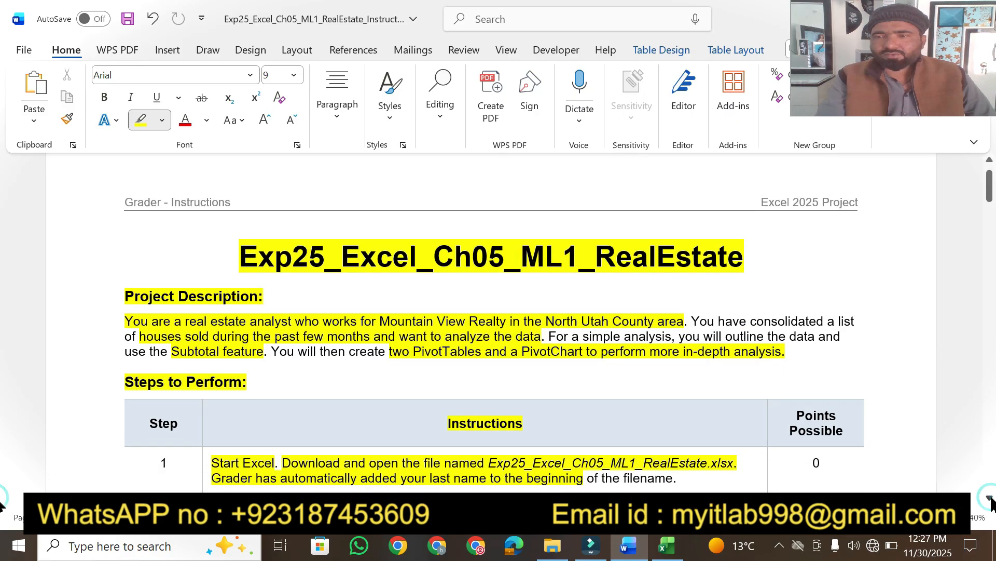
scroll(498, 321, "up", 1)
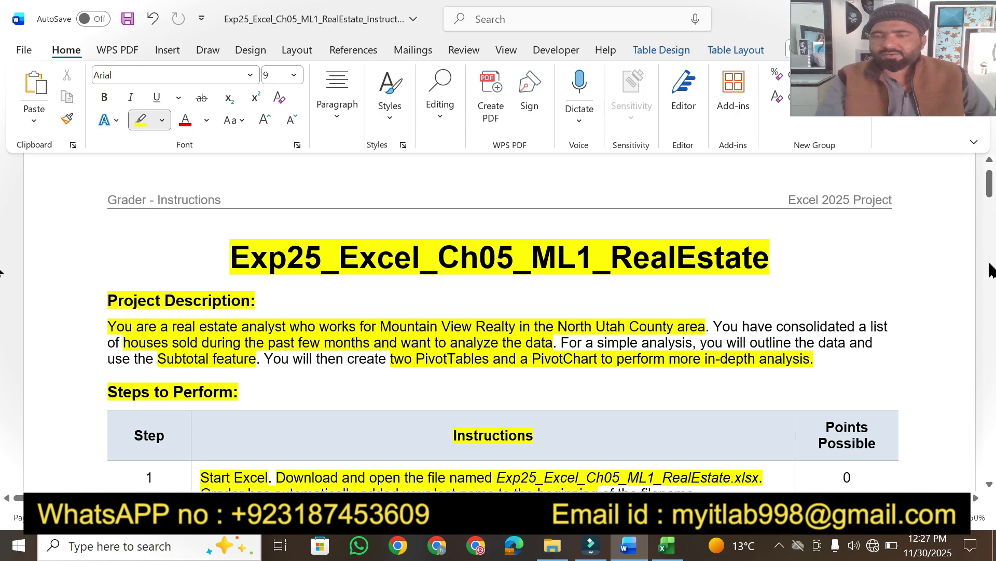
mouse_move(990, 191)
left_mouse_down()
mouse_move(985, 269)
mouse_move(992, 195)
left_mouse_up()
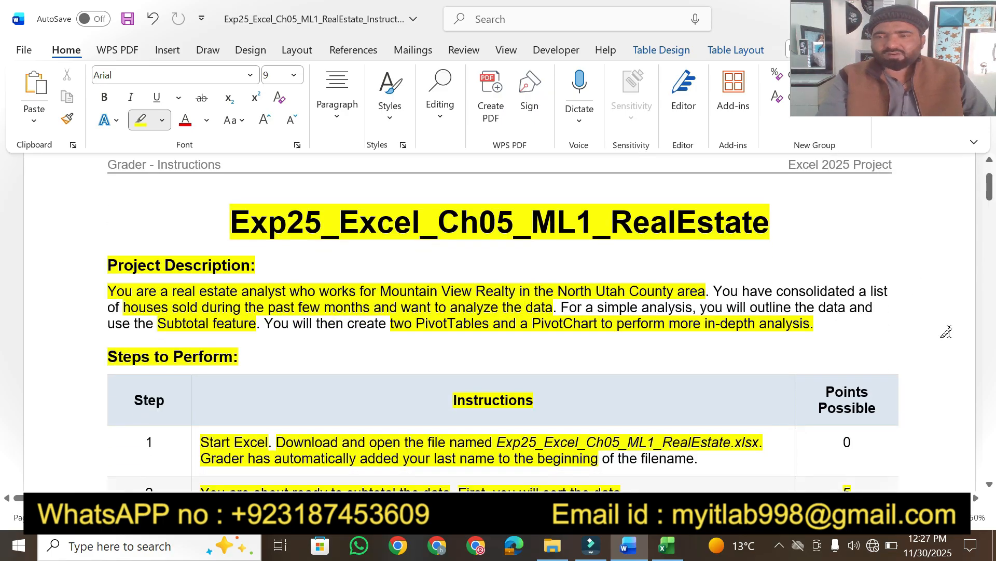